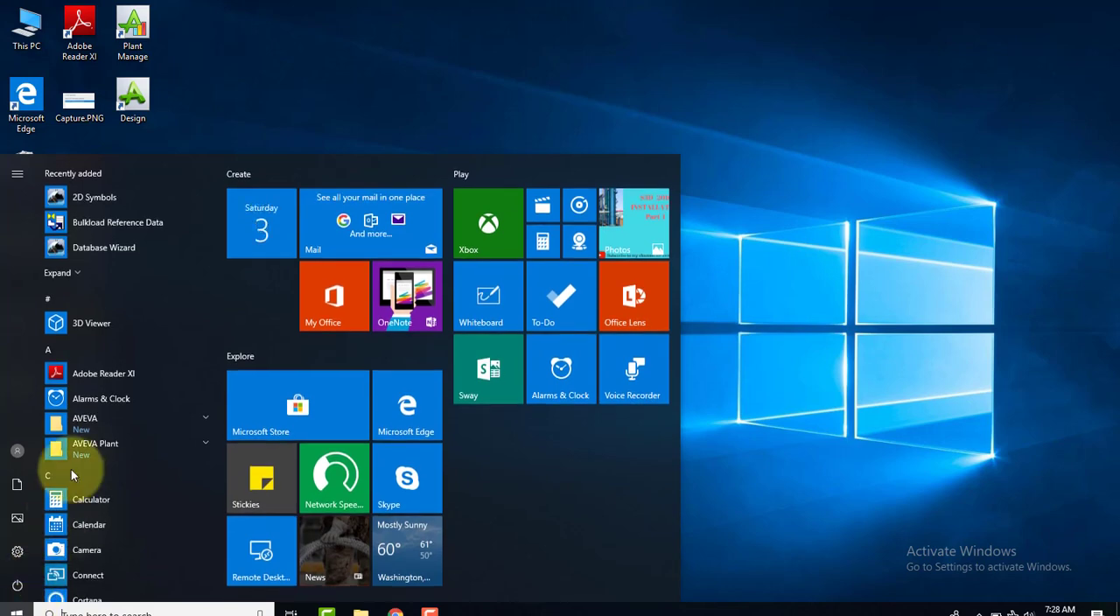
# Launch the Database Wizard from the Intergraph Smart 3D program group
pyautogui.scroll(-5, 137, 325)
pyautogui.scroll(-2, 147, 376)
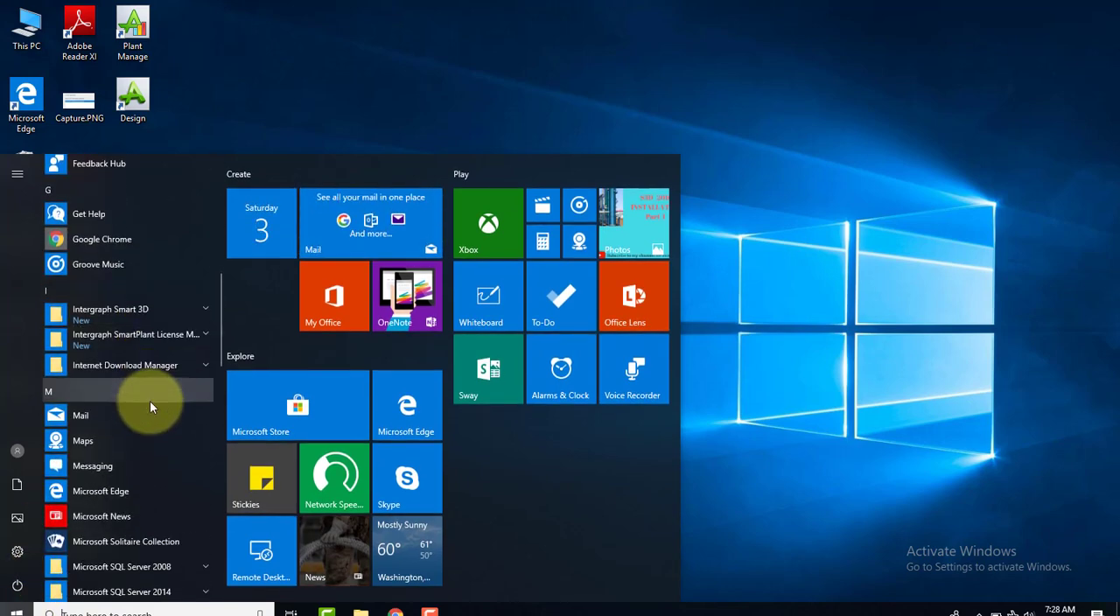
pyautogui.click(188, 337)
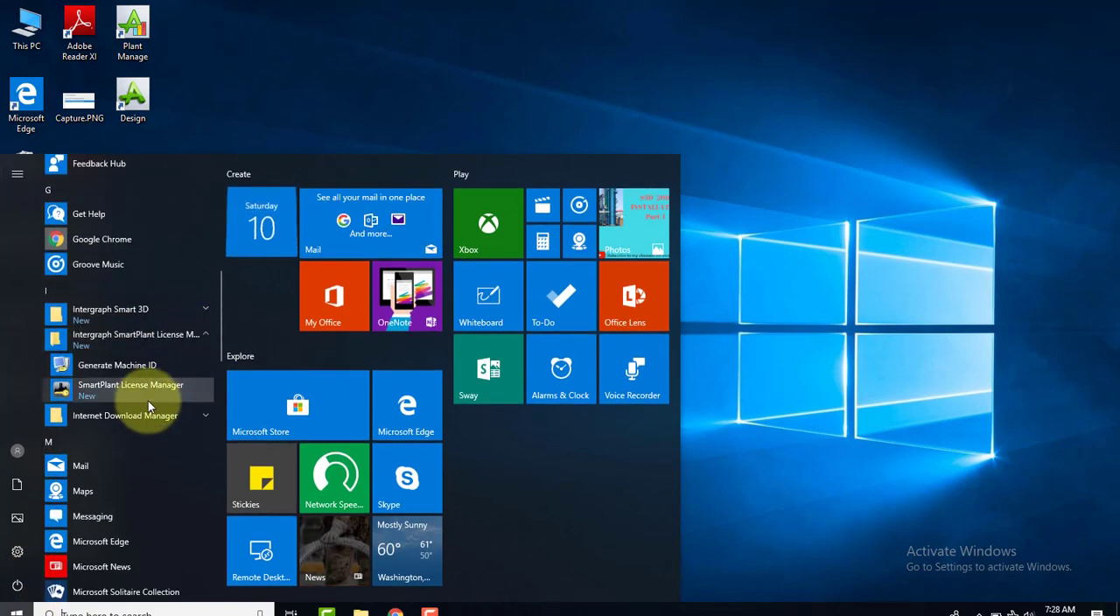
pyautogui.click(191, 337)
pyautogui.click(188, 322)
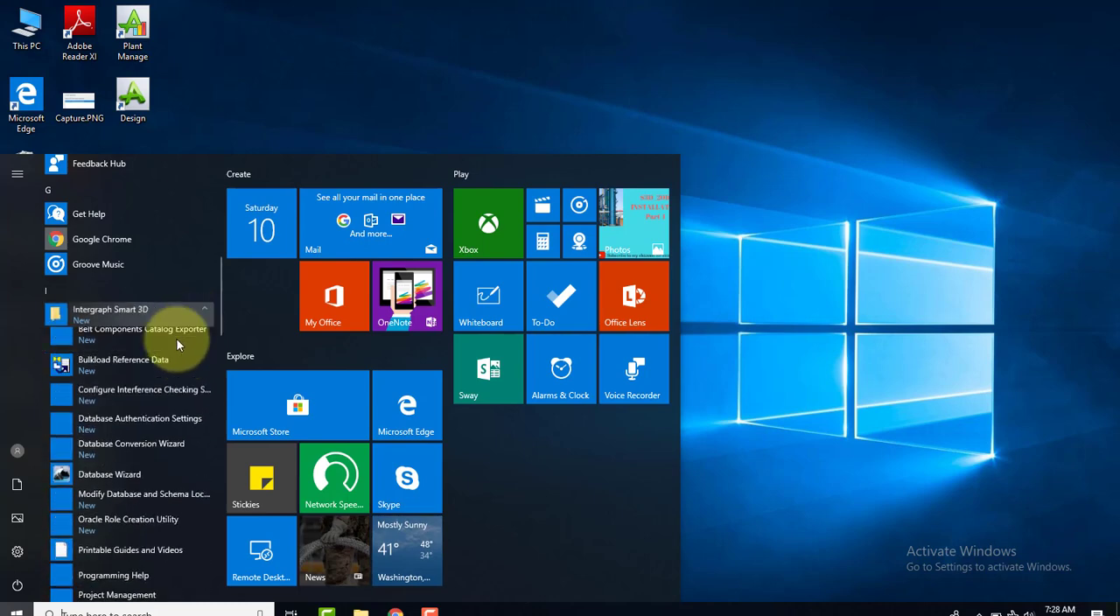
pyautogui.scroll(-4, 145, 419)
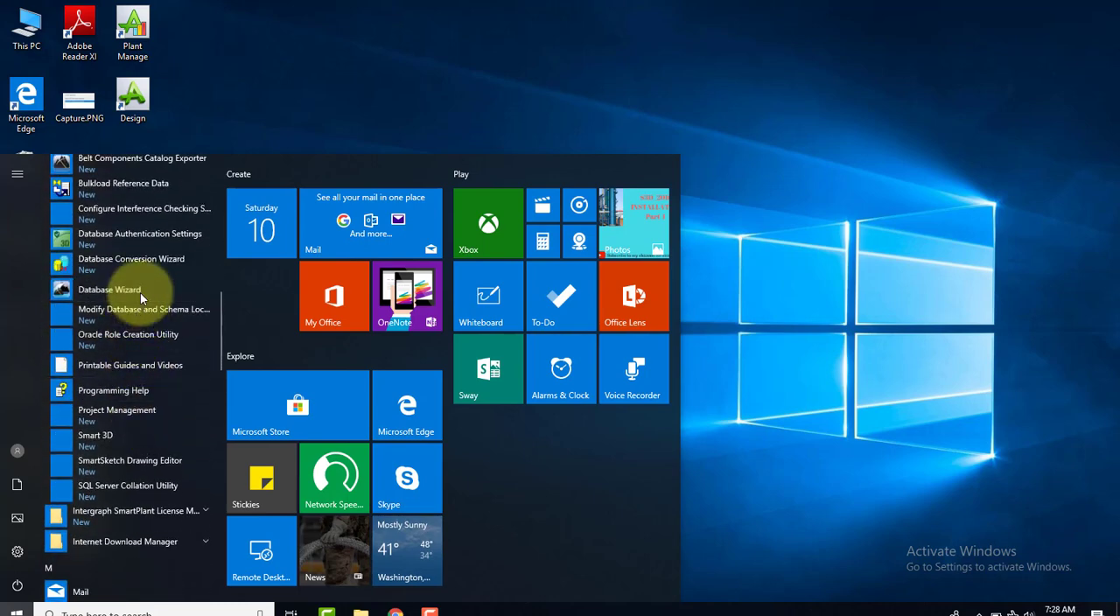
pyautogui.click(141, 299)
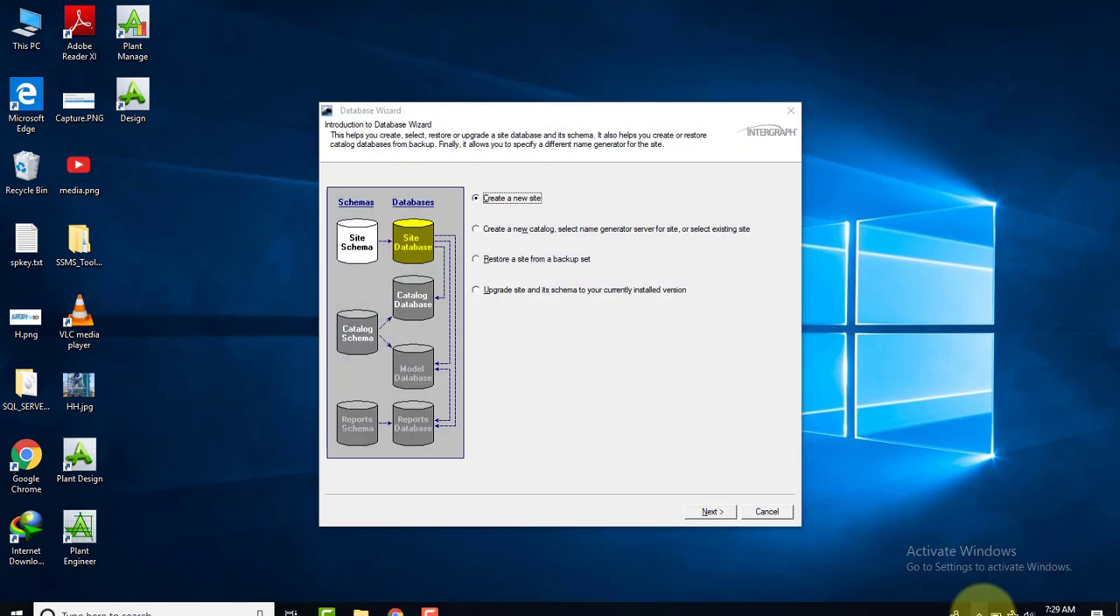
pyautogui.click(977, 611)
pyautogui.click(979, 612)
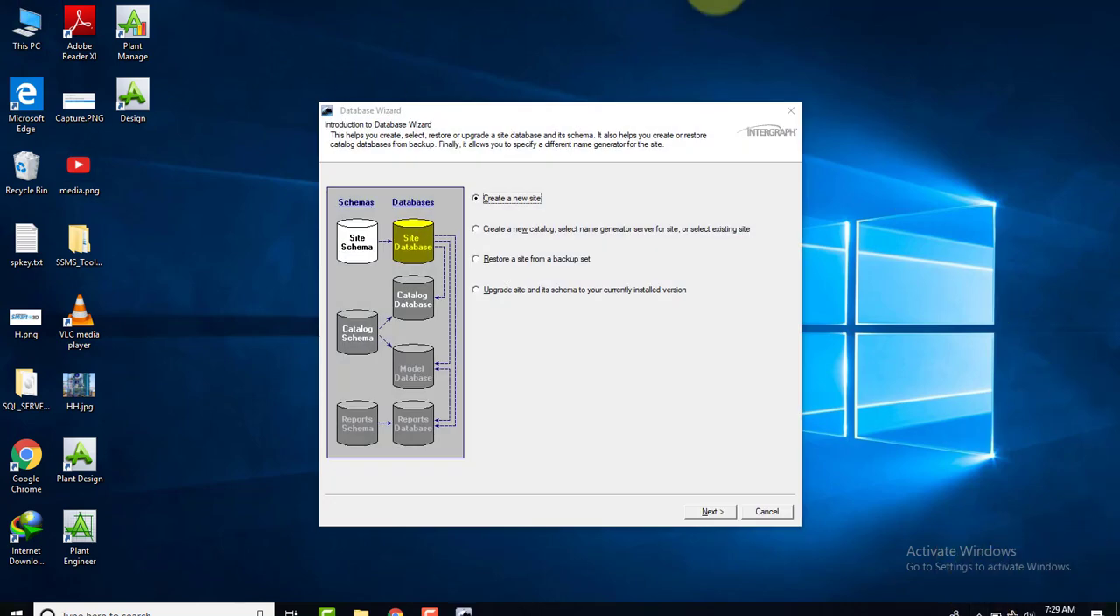
# Proceed with creating a new site and name the site database SP3D_TRANING_SDB
pyautogui.click(710, 511)
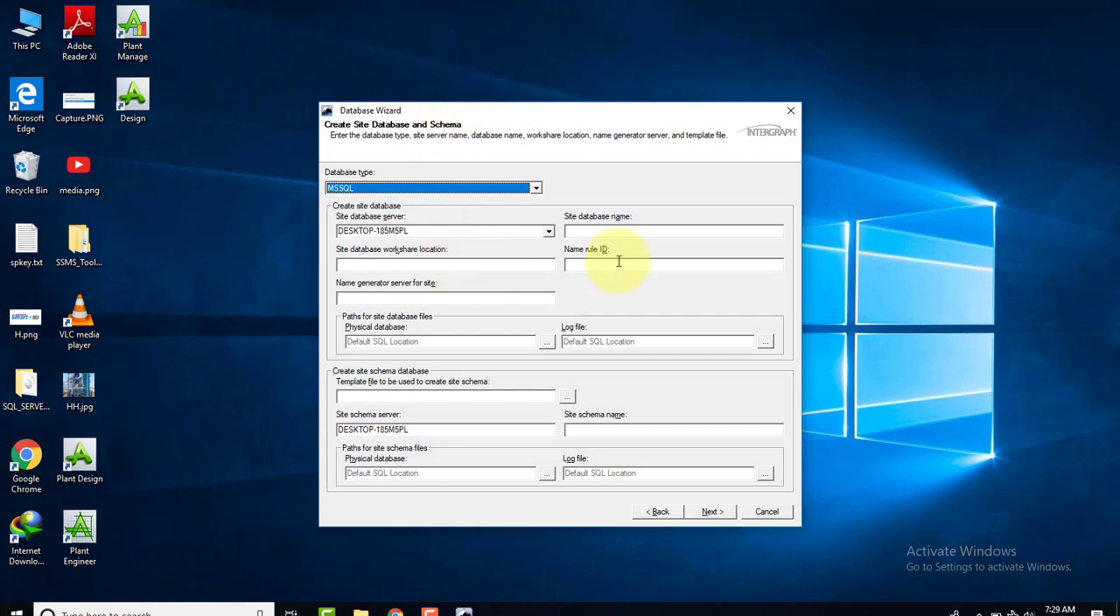
pyautogui.click(603, 229)
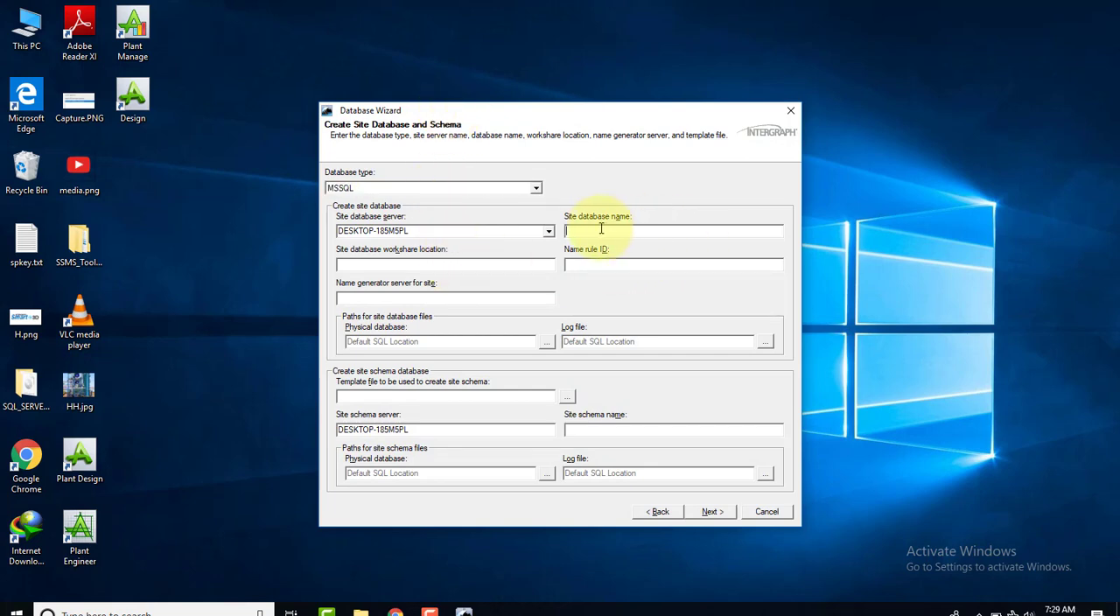
pyautogui.write('SP3D')
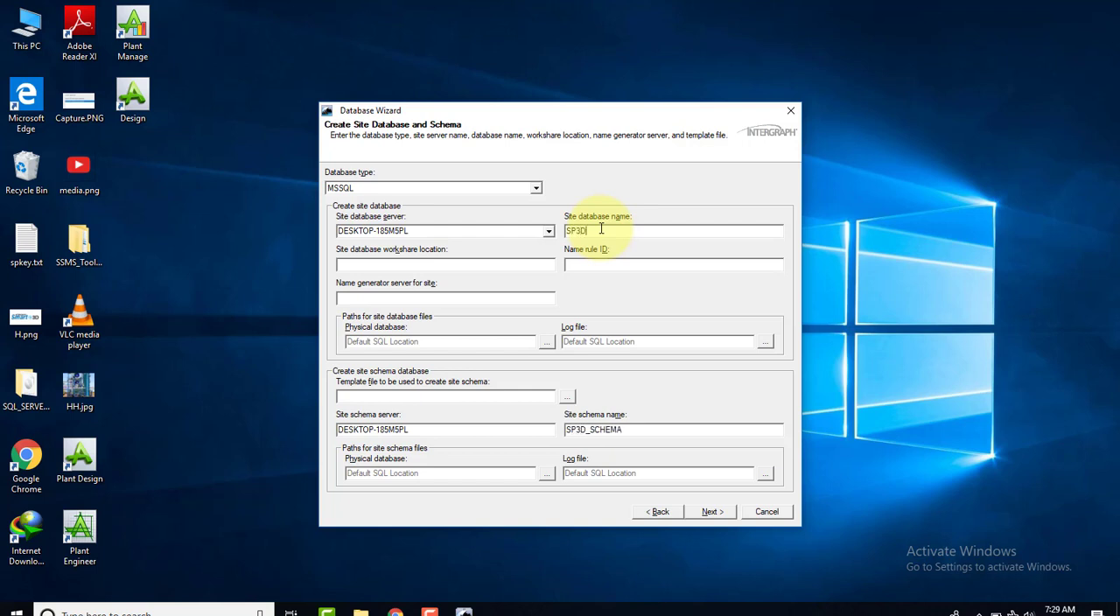
pyautogui.write('_TRANING')
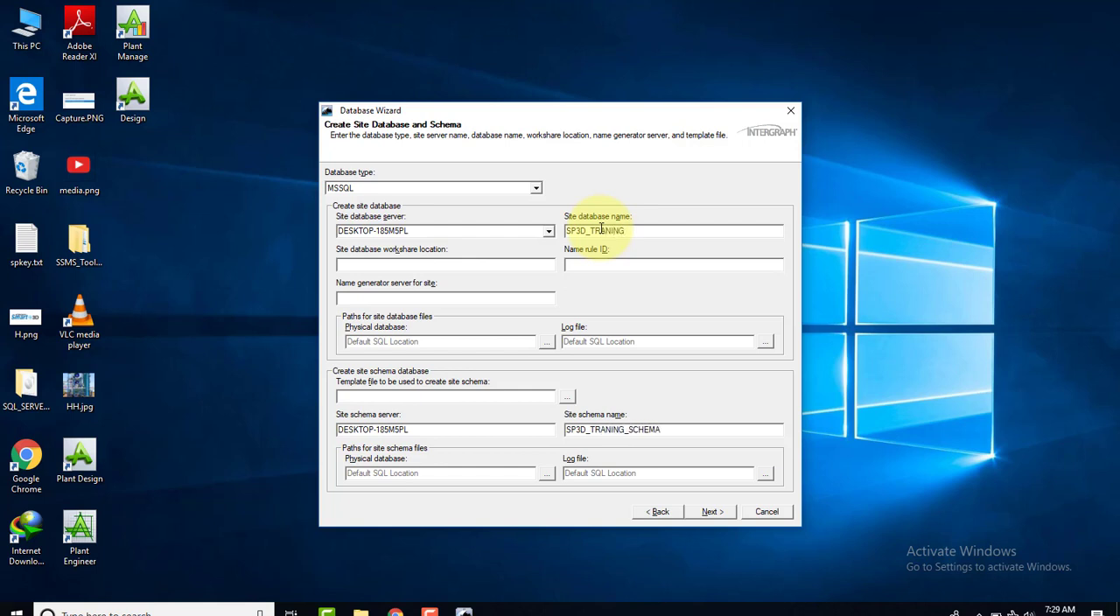
pyautogui.write('_SDB')
# Copy the site database server name DESKTOP-185M5PL into the name generator server for the site
pyautogui.doubleClick(428, 230)
pyautogui.rightClick(377, 233)
pyautogui.click(413, 275)
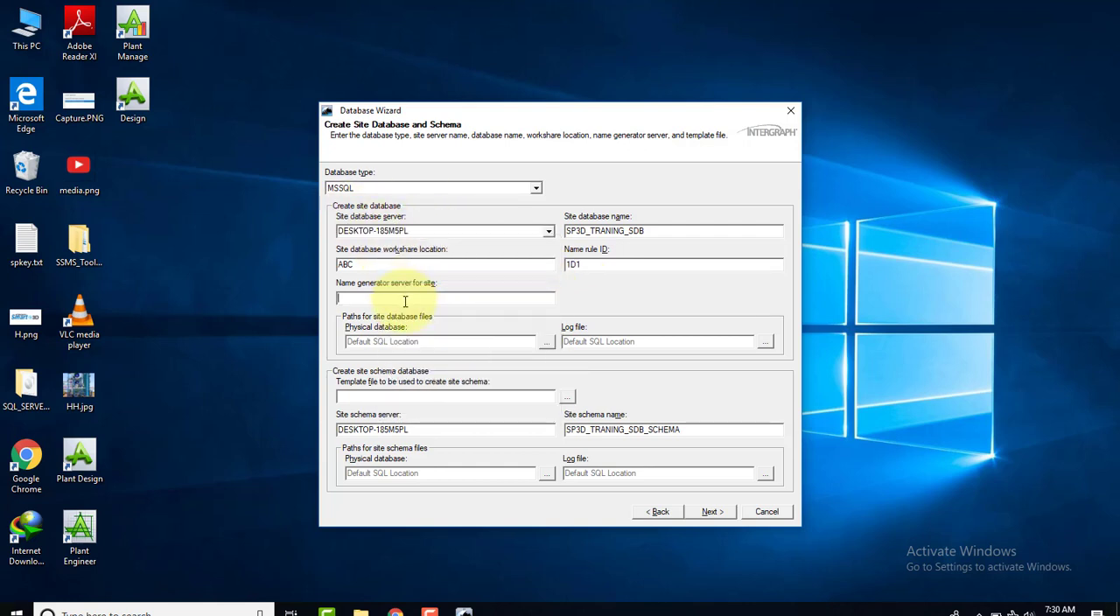
pyautogui.rightClick(405, 301)
pyautogui.click(429, 357)
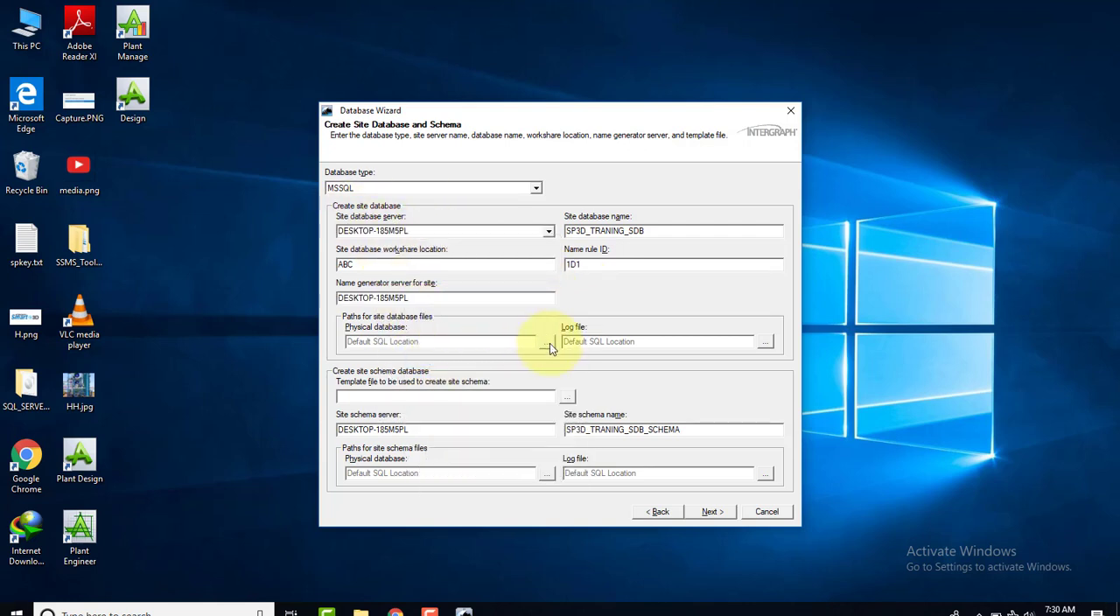
# Dismiss the physical database folder selection and open the C: drive in File Explorer
pyautogui.click(547, 343)
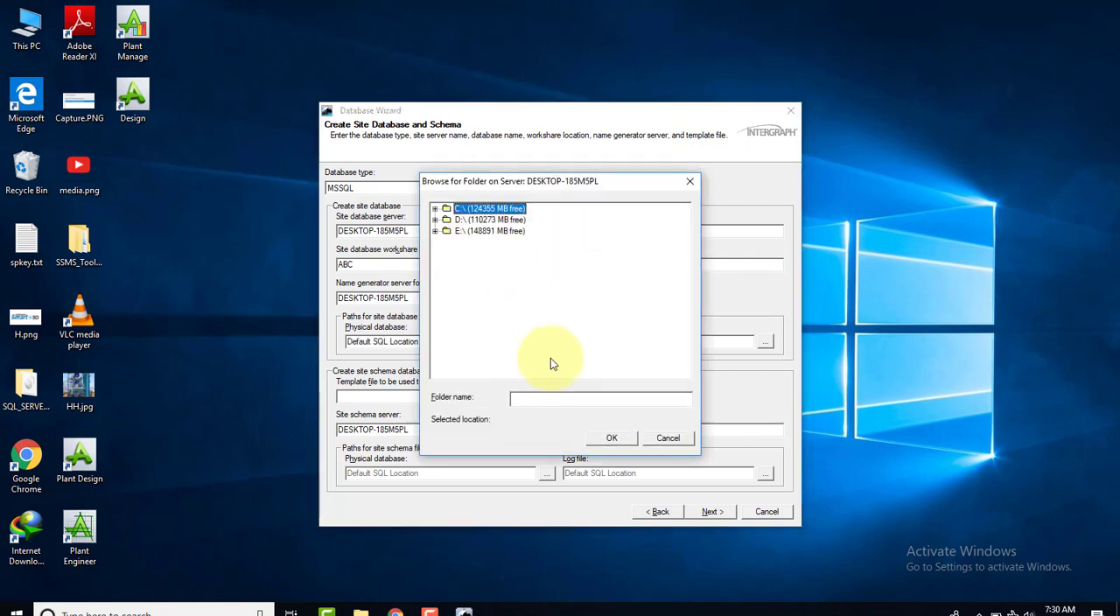
pyautogui.click(669, 438)
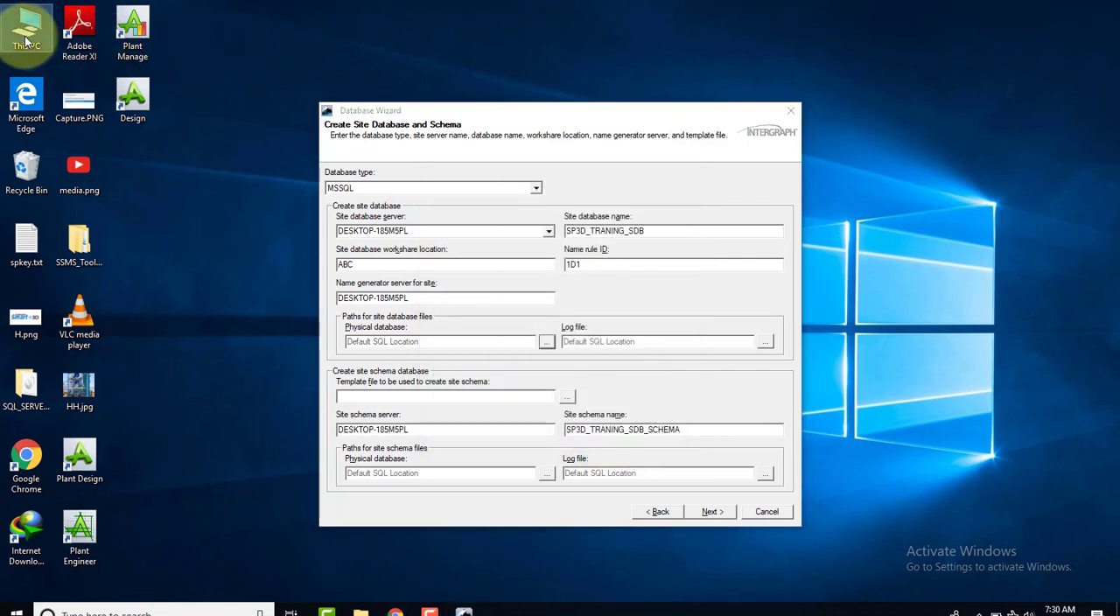
pyautogui.doubleClick(28, 36)
pyautogui.doubleClick(198, 201)
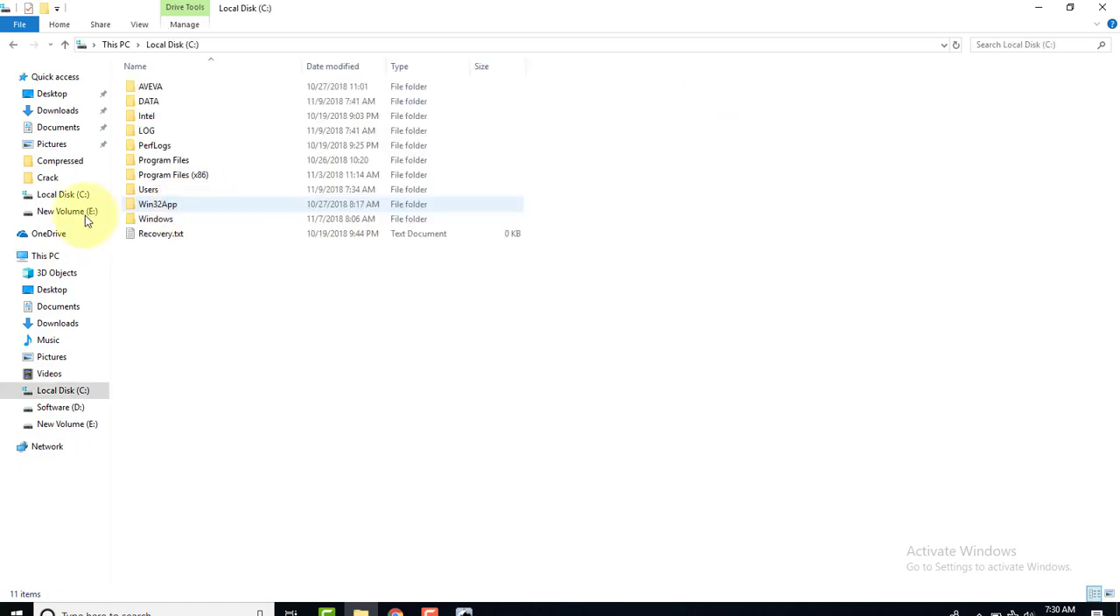
# Create a new folder with the default name in the C: drive and check the contents of the DATA folder
pyautogui.rightClick(569, 308)
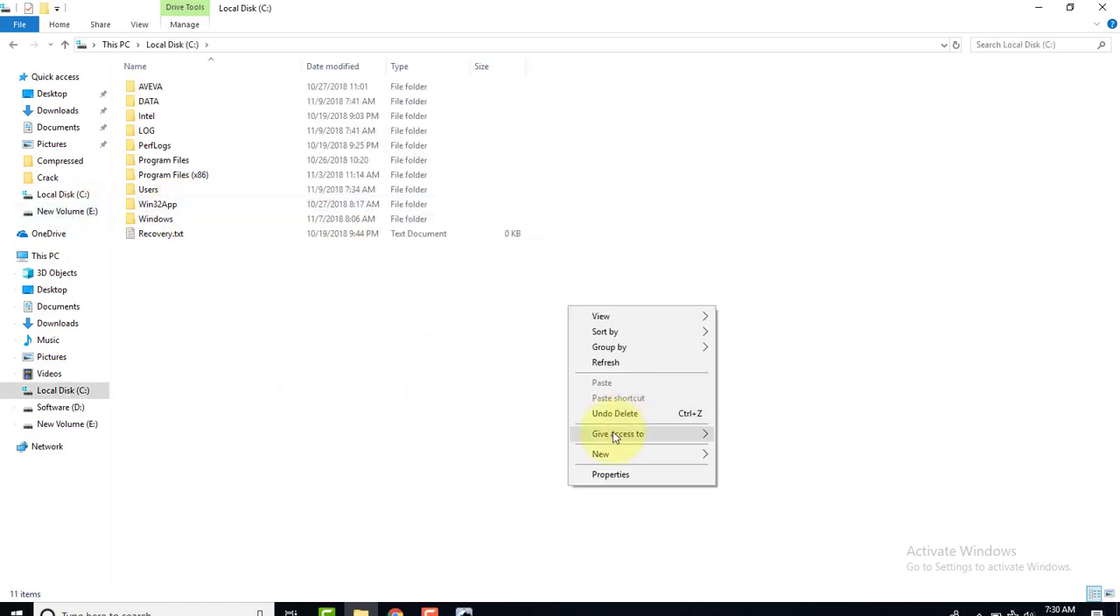
pyautogui.click(333, 363)
pyautogui.rightClick(681, 184)
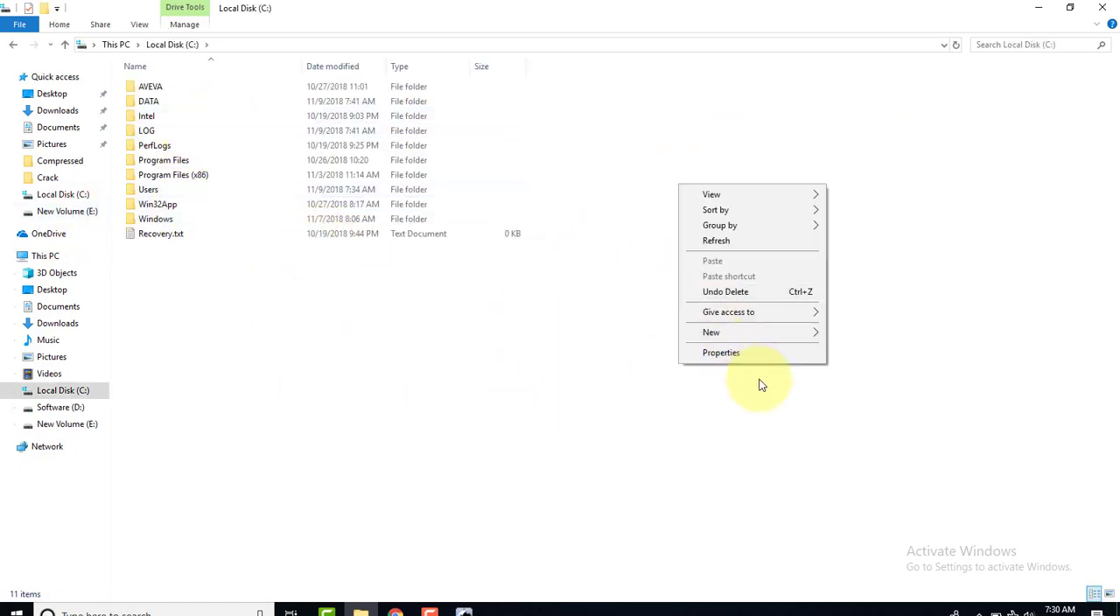
pyautogui.moveTo(810, 336)
pyautogui.click(861, 334)
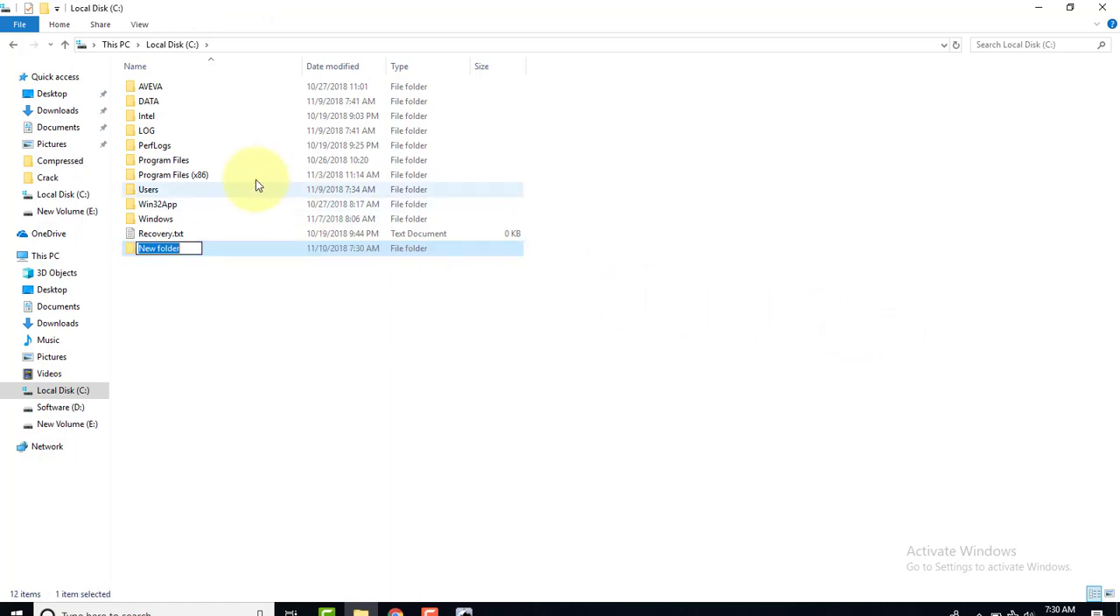
pyautogui.press('Return')
pyautogui.doubleClick(160, 102)
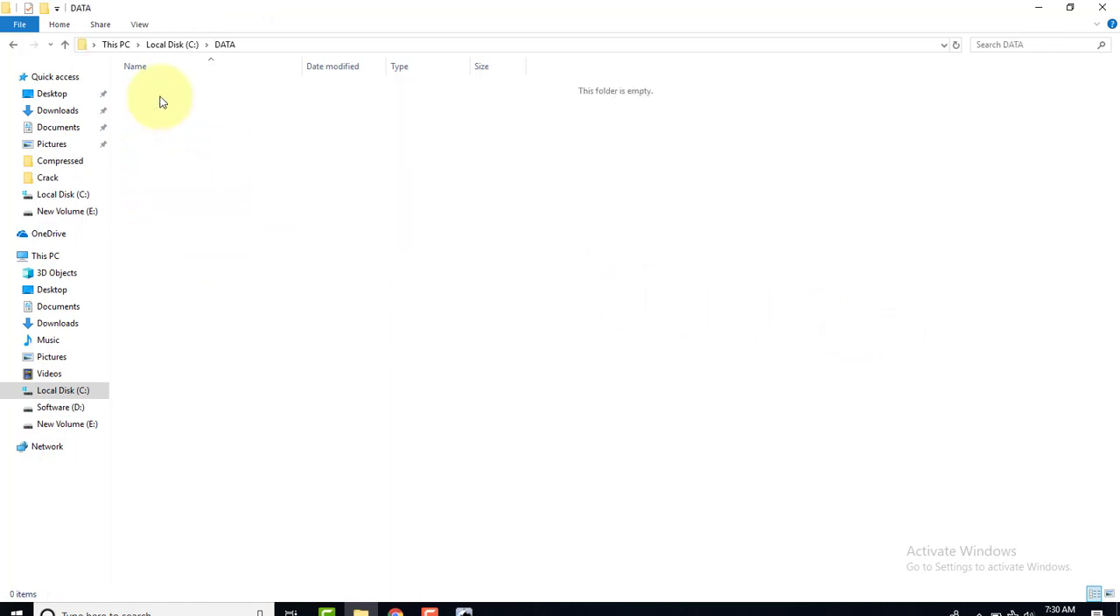
pyautogui.click(14, 43)
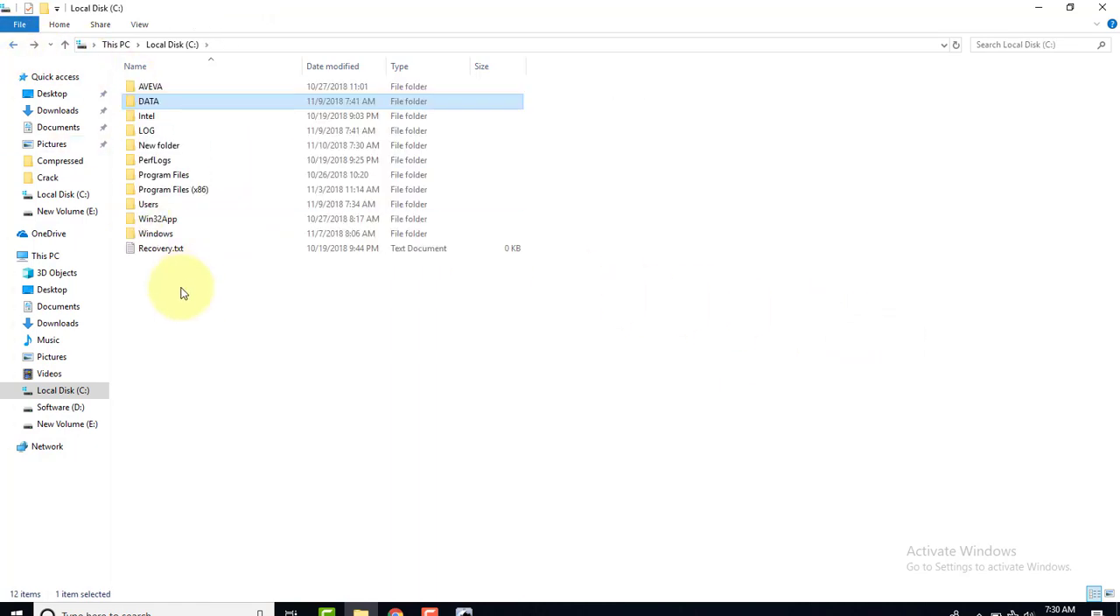
# Delete the folder named New folder from the C: drive
pyautogui.click(166, 146)
pyautogui.rightClick(171, 145)
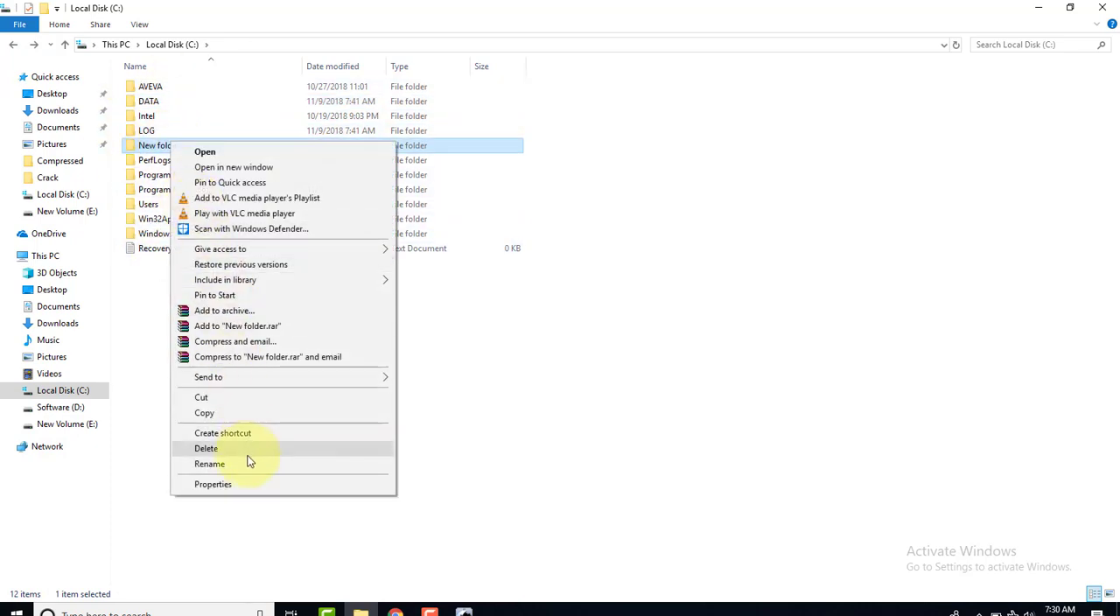
pyautogui.click(245, 449)
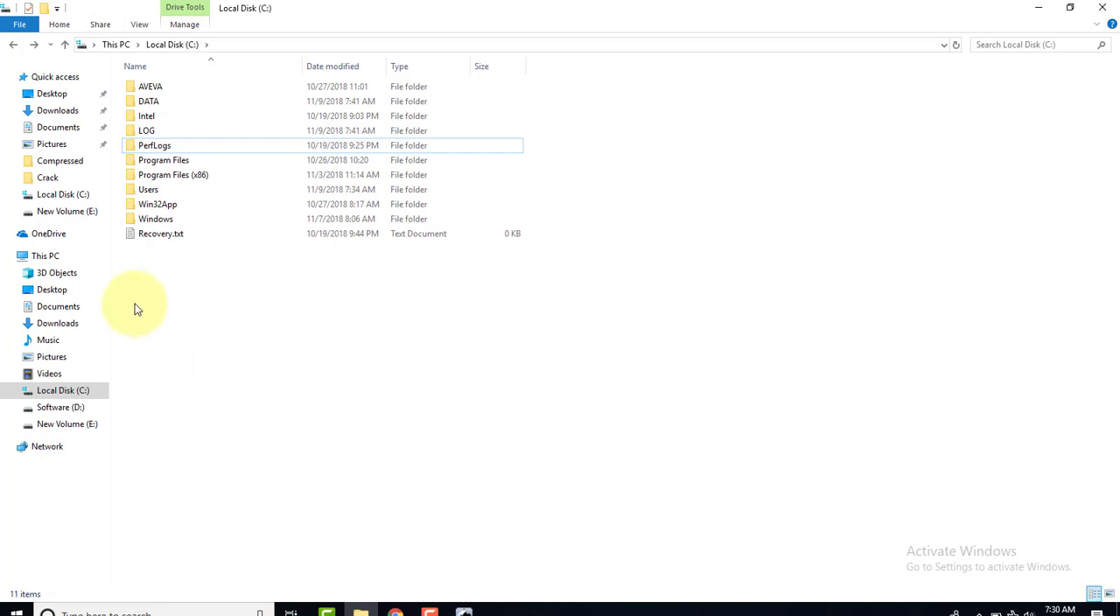
# Create a folder named DB_LIST in the C: drive and open it
pyautogui.rightClick(271, 303)
pyautogui.moveTo(390, 450)
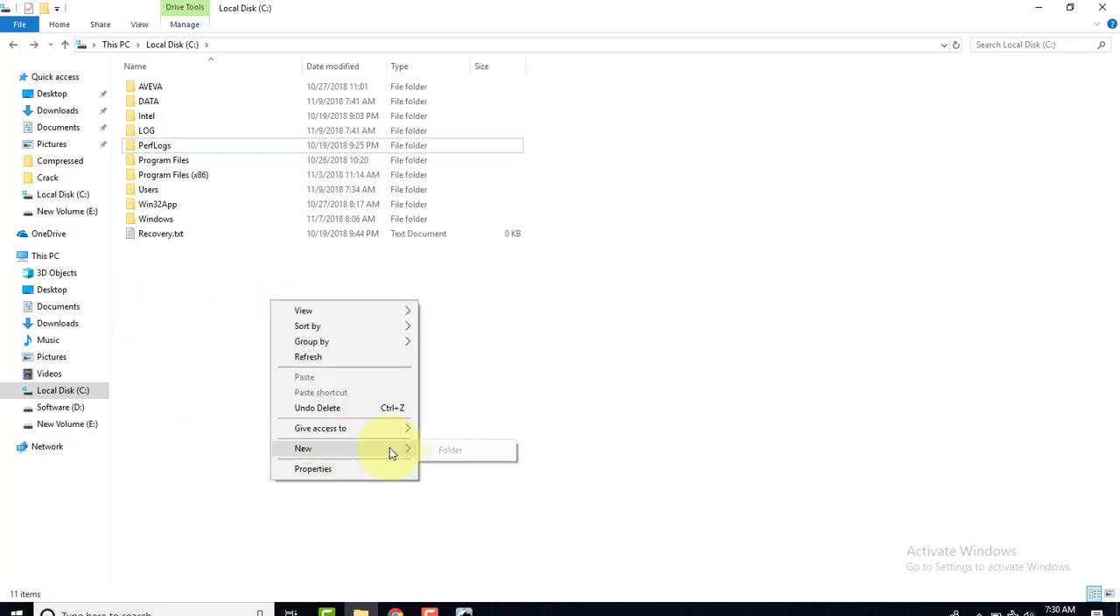
pyautogui.click(455, 450)
pyautogui.press('BackSpace')
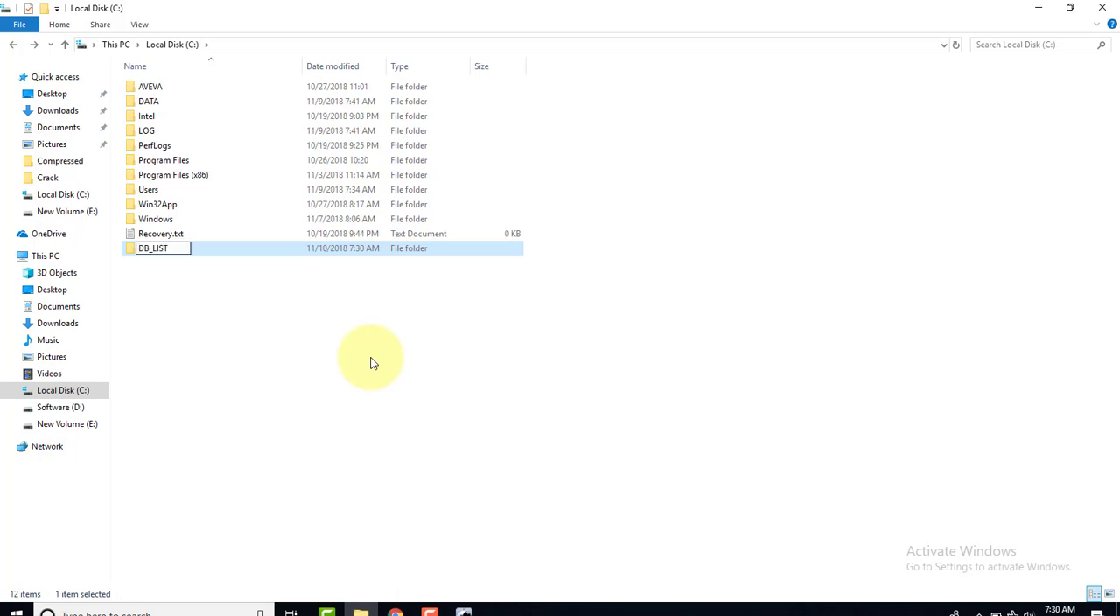
pyautogui.press('Return')
pyautogui.press('Return')
# Create a subfolder named DATA inside the DB_LIST folder
pyautogui.rightClick(347, 285)
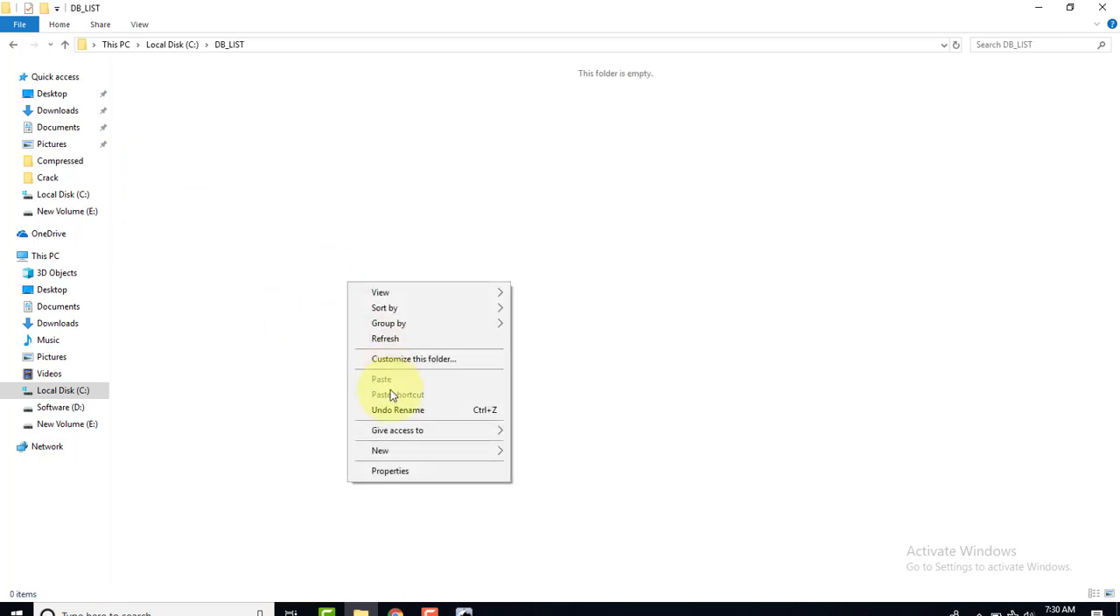
pyautogui.moveTo(410, 451)
pyautogui.click(542, 452)
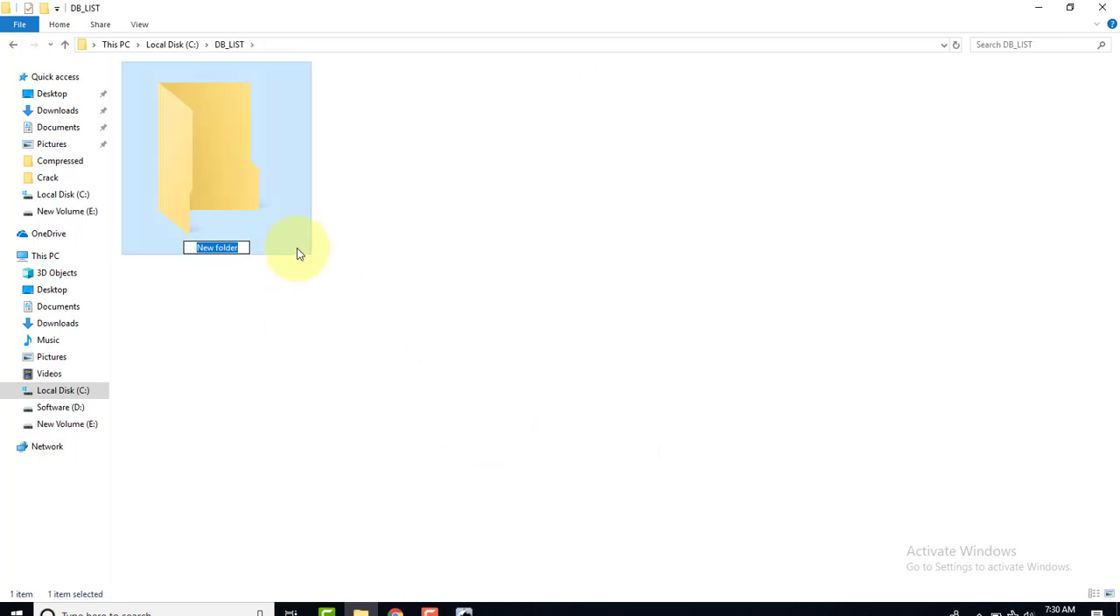
pyautogui.write('DATA')
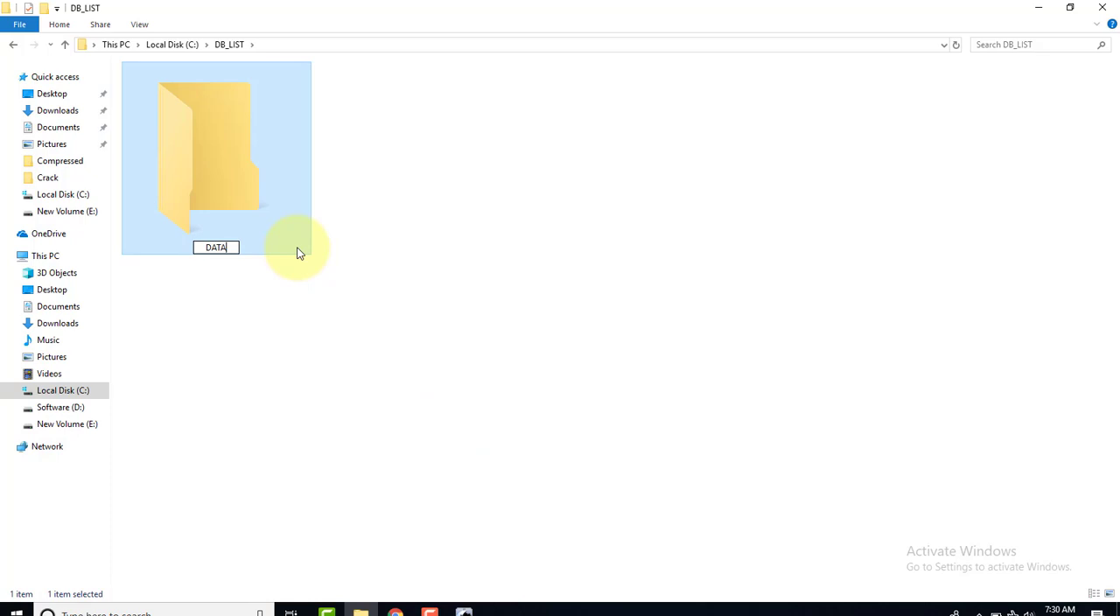
pyautogui.press('Return')
# Create a second subfolder named LOG inside DB_LIST and close File Explorer
pyautogui.rightClick(382, 182)
pyautogui.moveTo(454, 348)
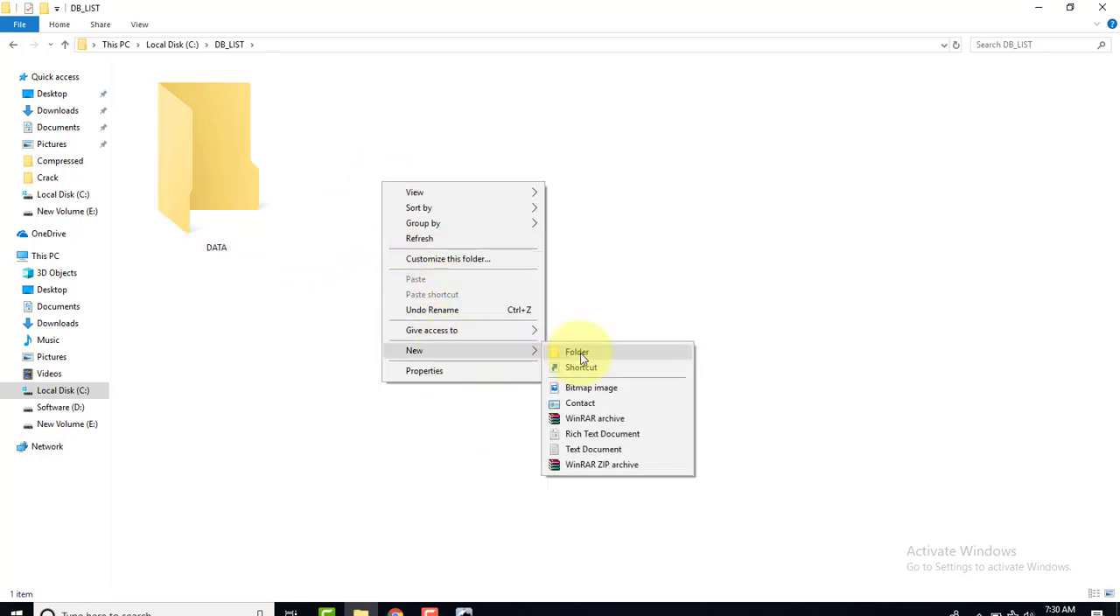
pyautogui.click(579, 352)
pyautogui.write('LOG')
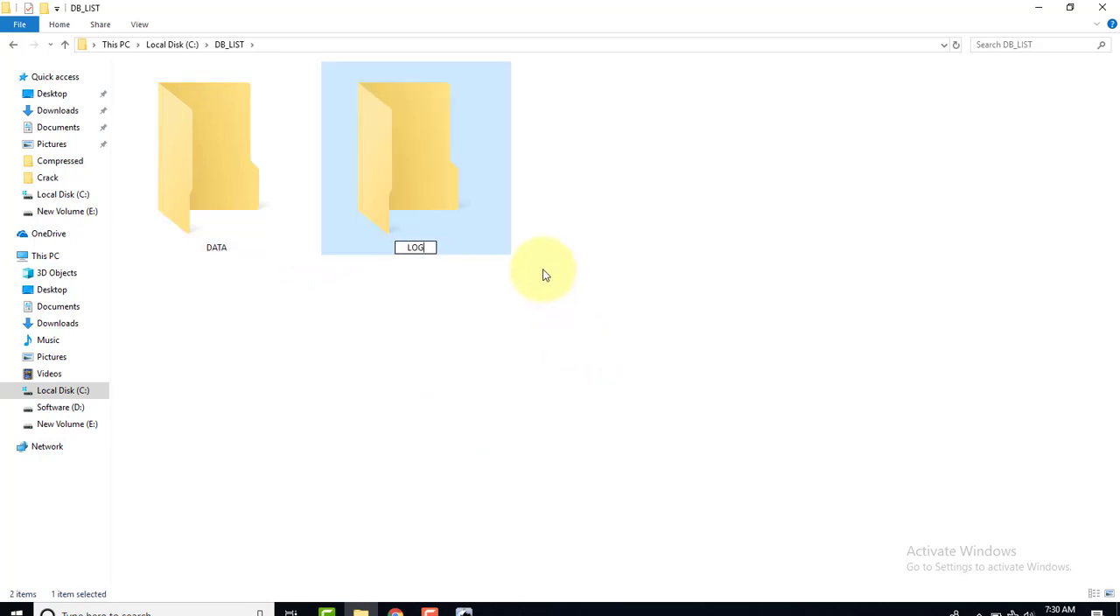
pyautogui.press('Return')
pyautogui.click(1102, 7)
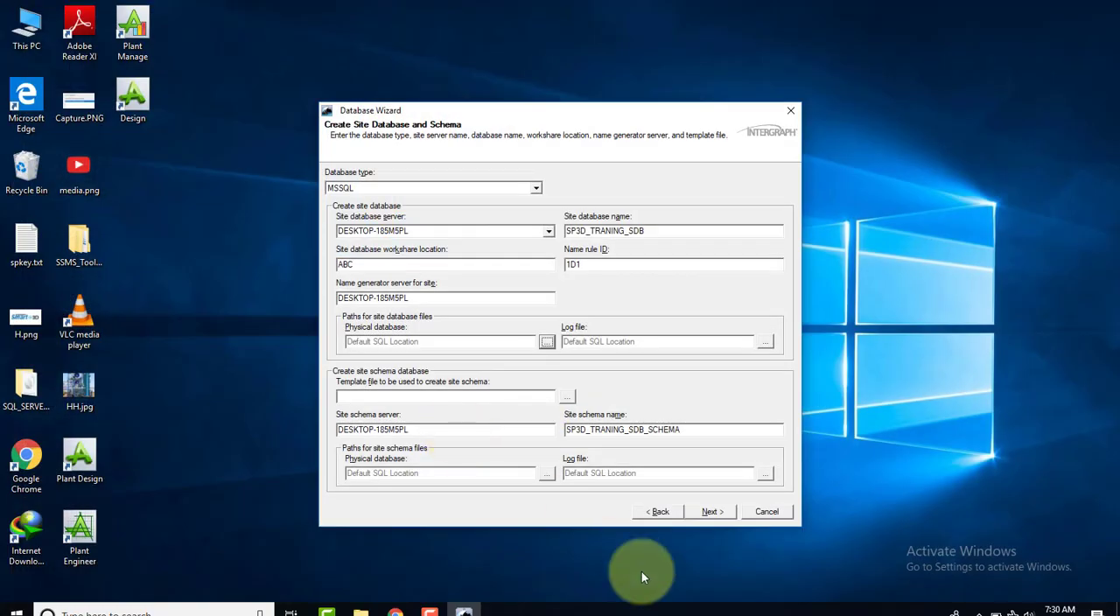
# Set the physical database path for the site database files to C:\DB_LIST\LOG
pyautogui.click(546, 341)
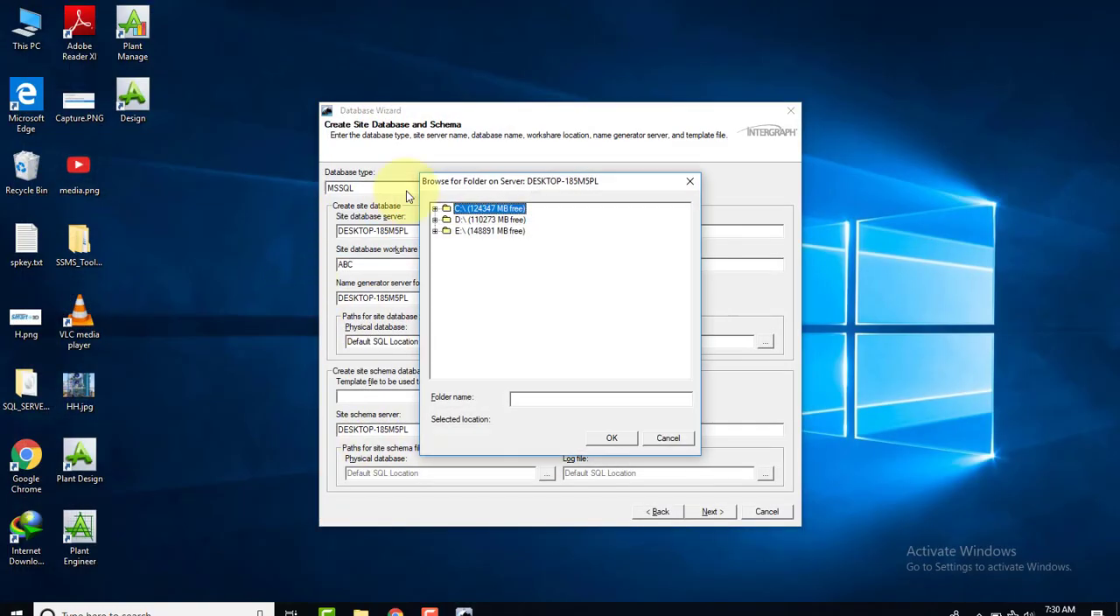
pyautogui.click(434, 208)
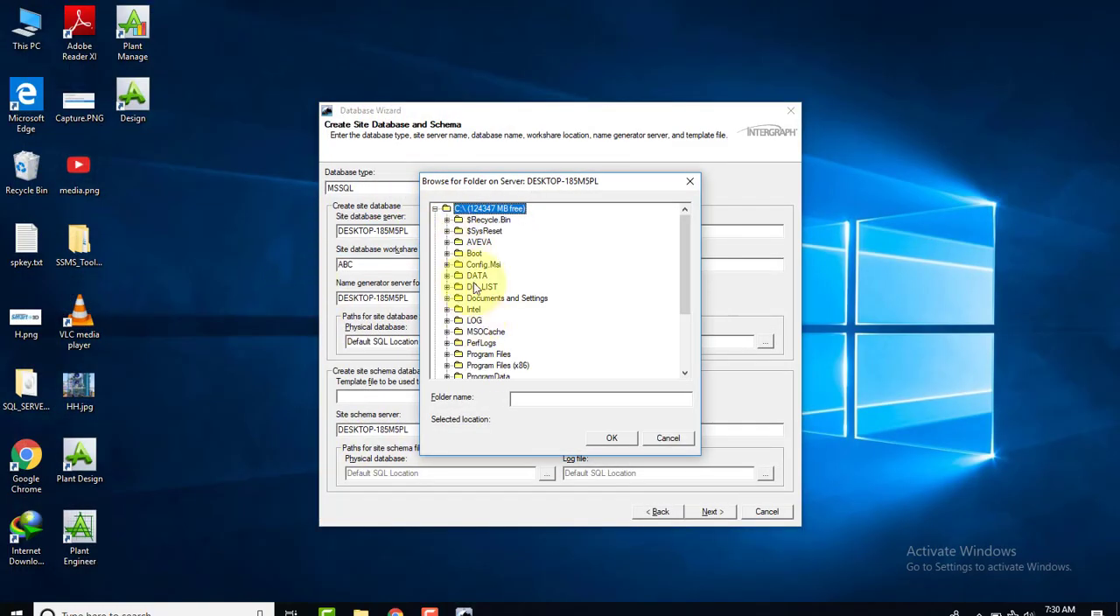
pyautogui.click(479, 287)
pyautogui.click(447, 286)
pyautogui.click(486, 309)
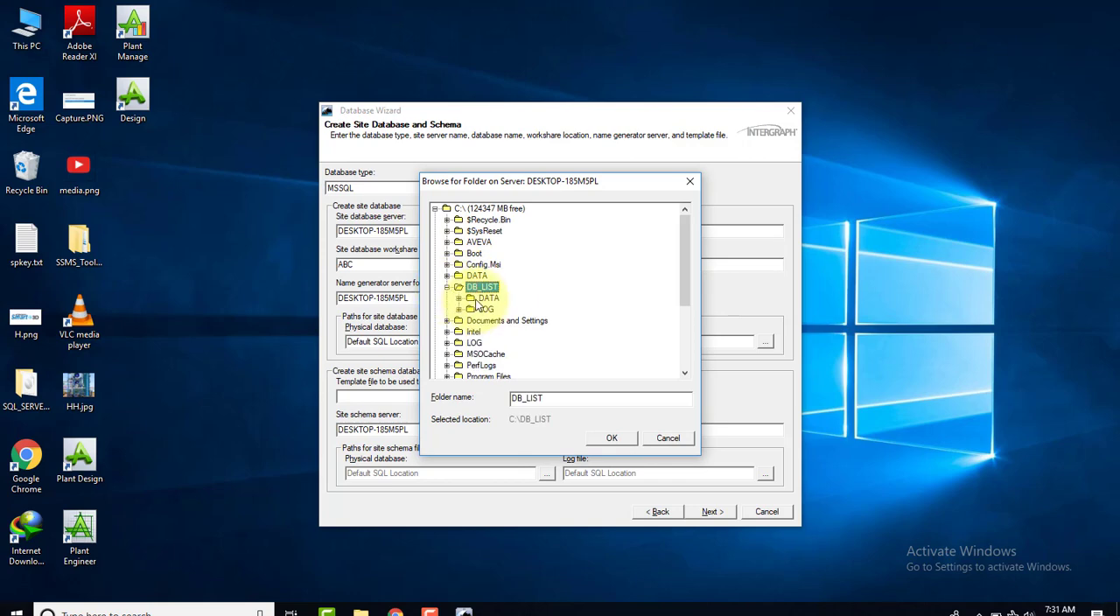
pyautogui.click(614, 437)
# Set the log file path for the site database files to C:\DB_LIST\LOG
pyautogui.click(763, 342)
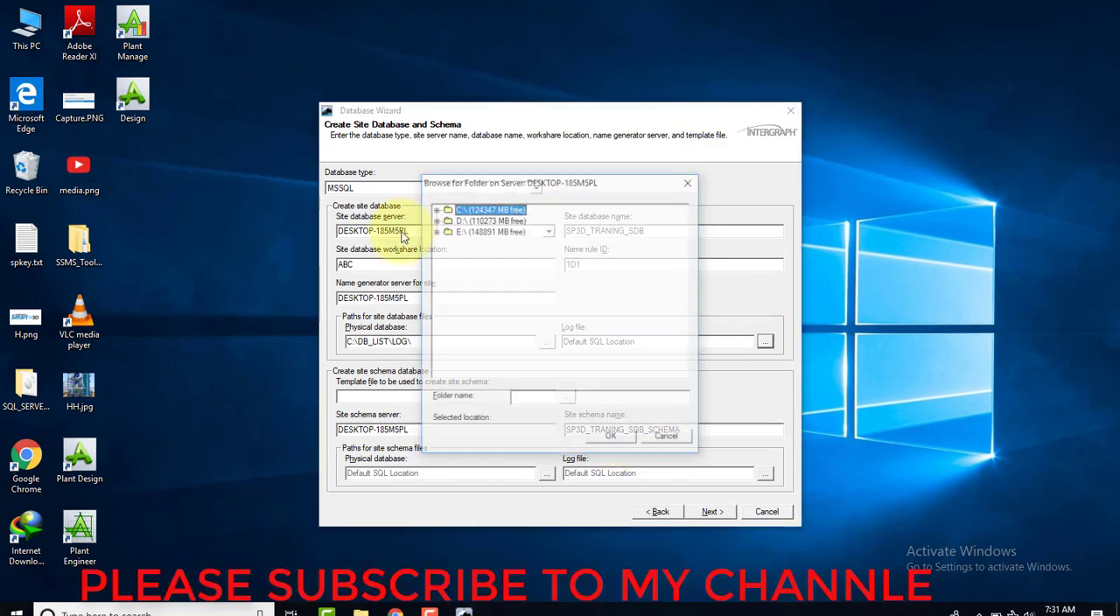
pyautogui.click(435, 208)
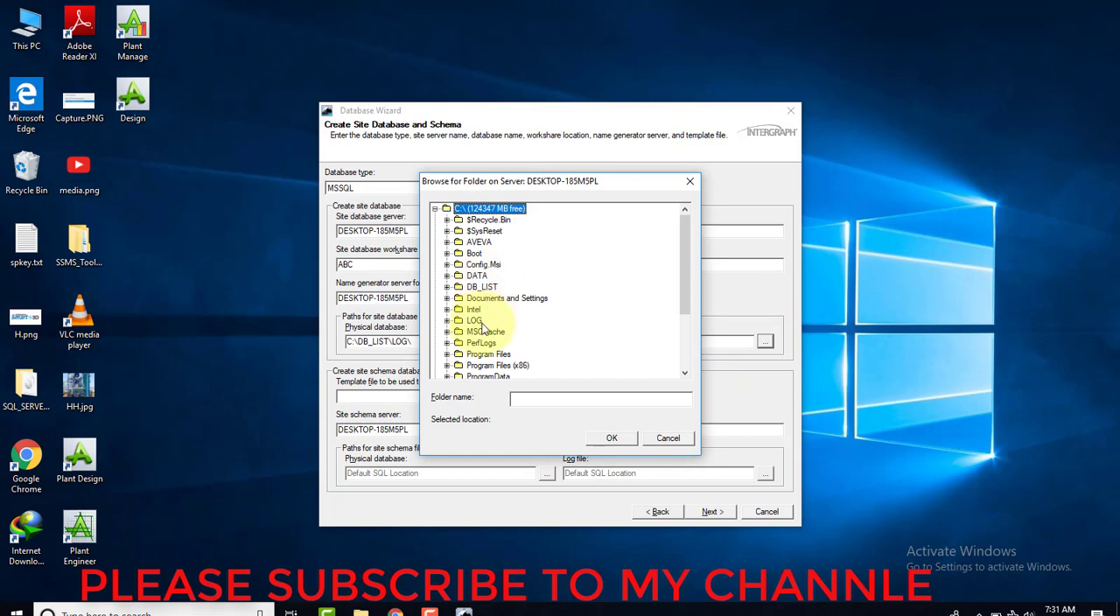
pyautogui.click(476, 287)
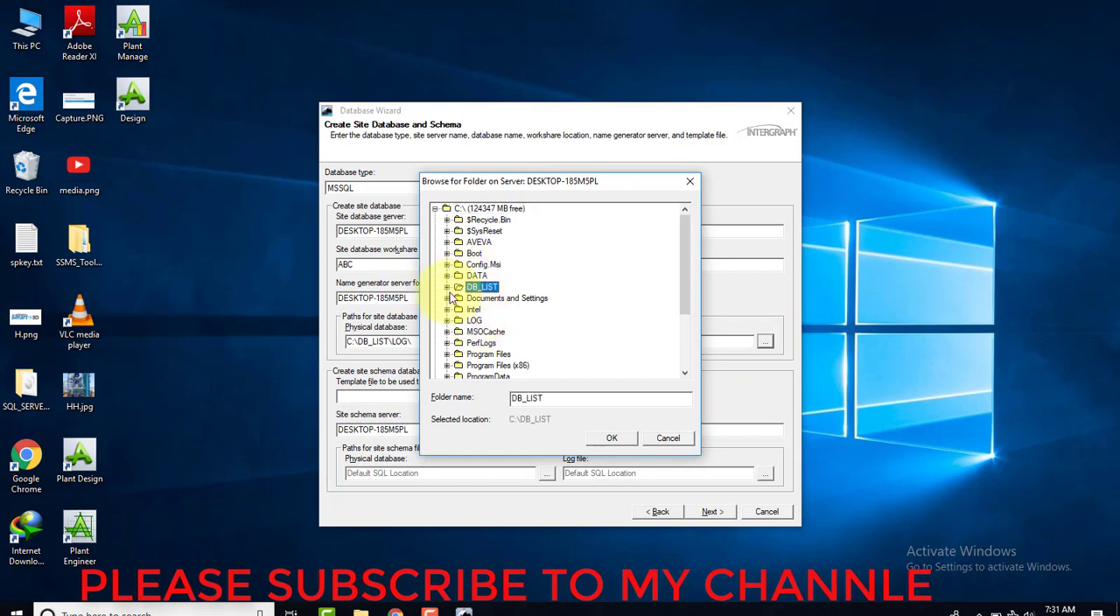
pyautogui.click(447, 287)
pyautogui.click(487, 309)
pyautogui.click(611, 437)
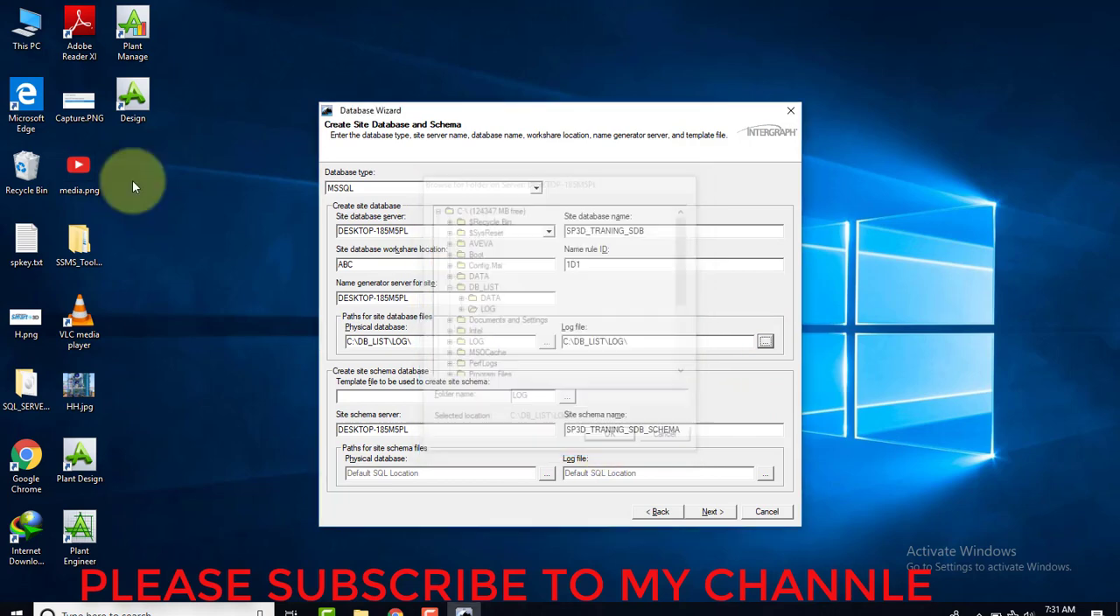
# Browse for the site schema template file and expand the C:\Program Files (x86)\Smart3D folder
pyautogui.click(567, 396)
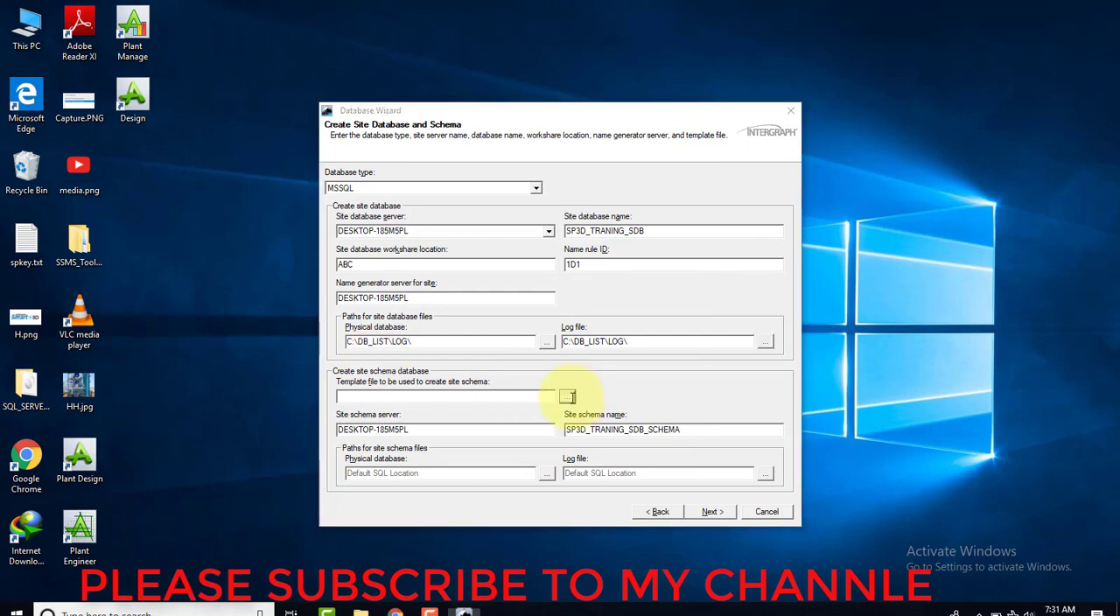
pyautogui.click(435, 209)
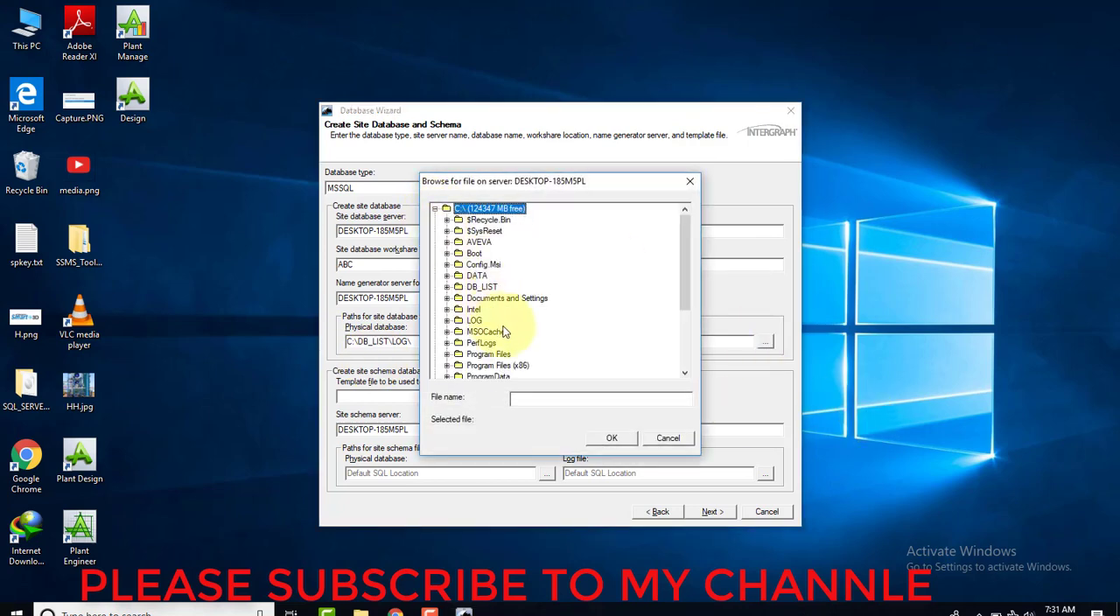
pyautogui.click(480, 342)
pyautogui.click(472, 365)
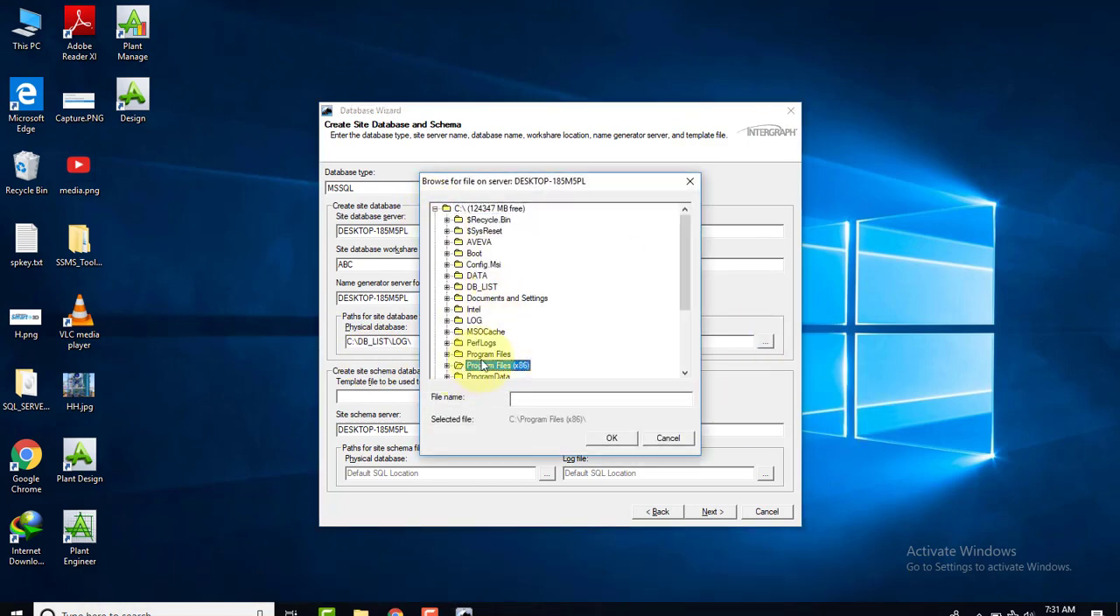
pyautogui.scroll(-2, 490, 350)
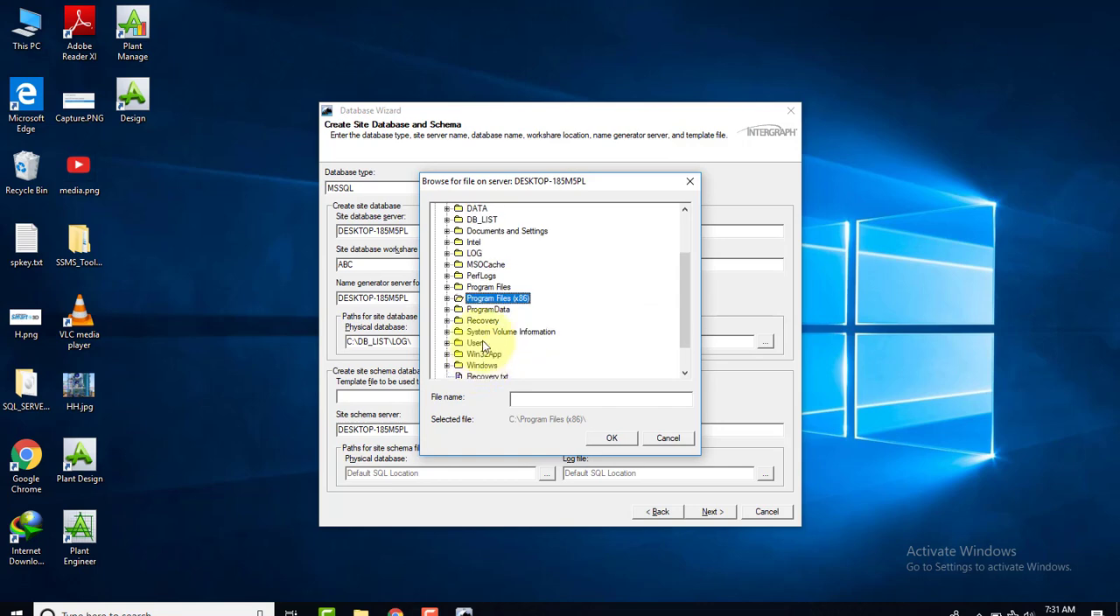
pyautogui.click(447, 298)
pyautogui.scroll(-3, 500, 326)
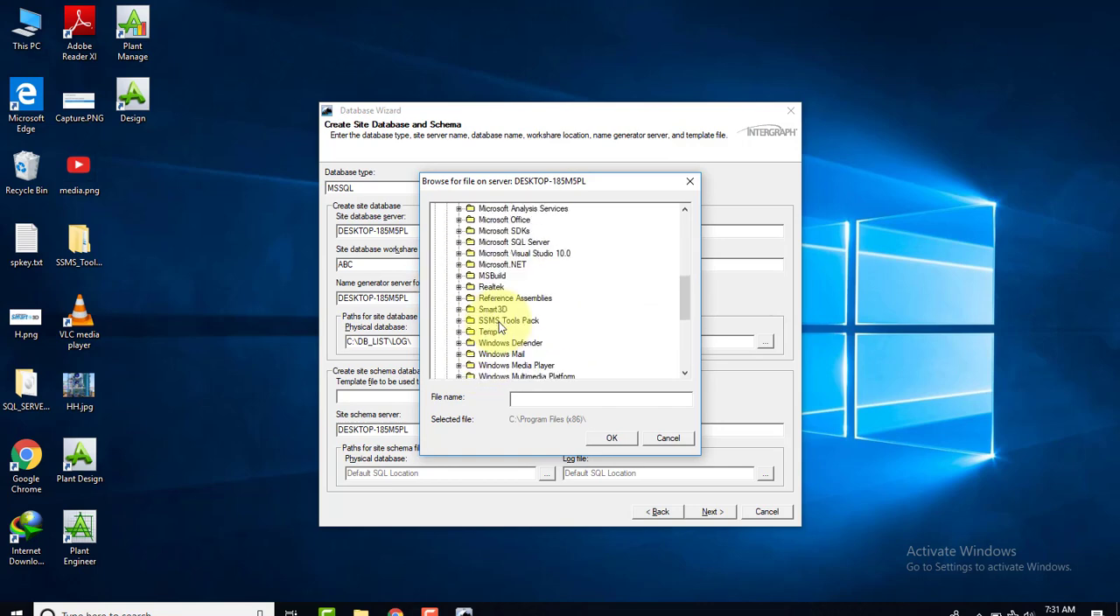
pyautogui.click(491, 310)
pyautogui.click(459, 311)
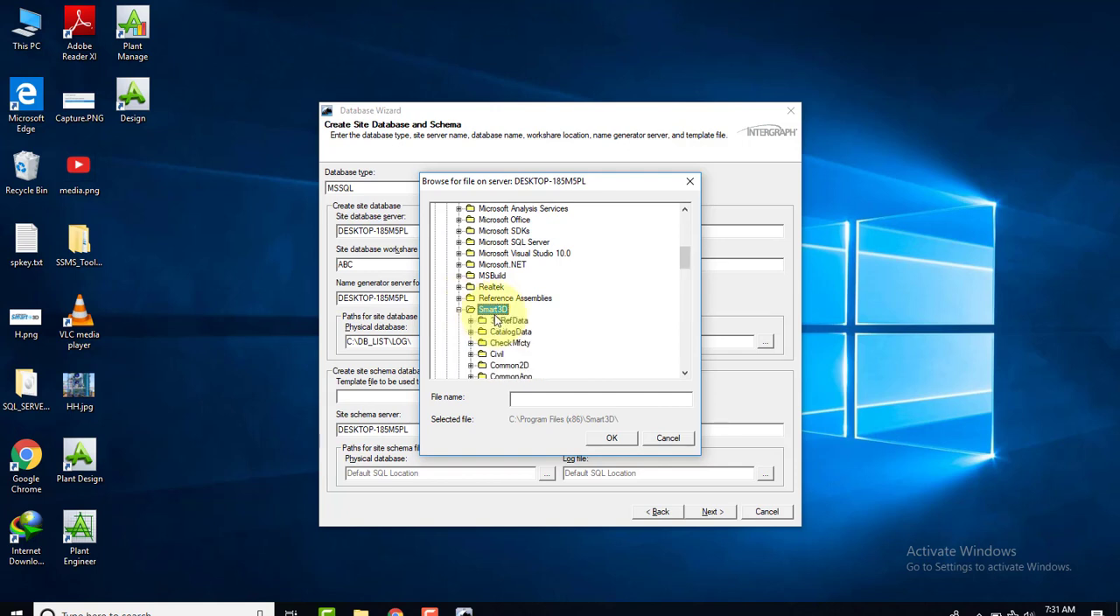
# Choose AppRepos.dat from 3DRefData\DatabaseTemplates\Plant as the template file for the site schema
pyautogui.click(471, 220)
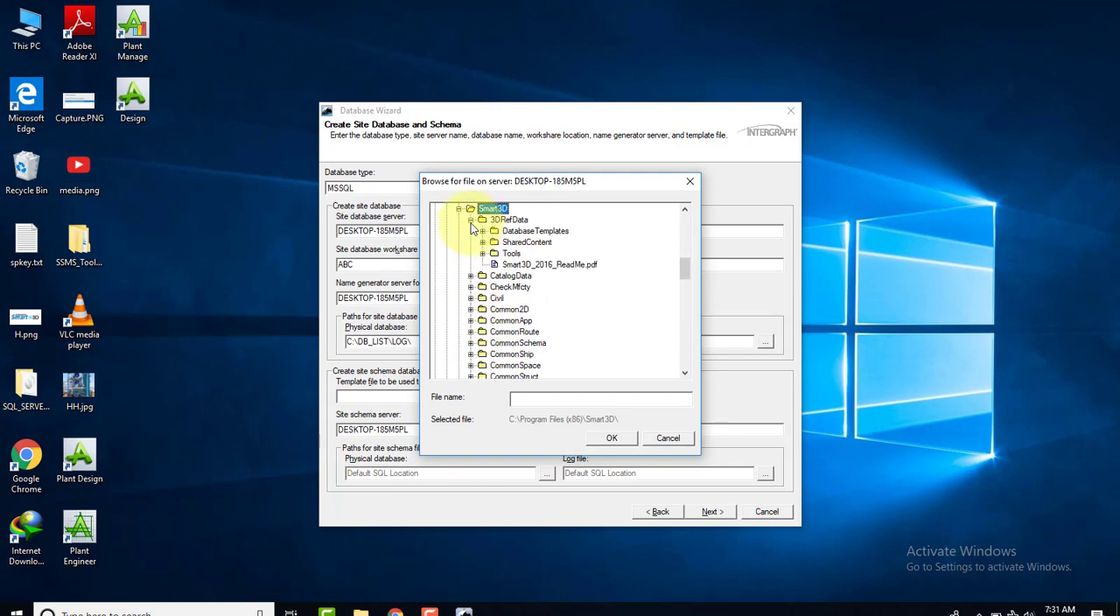
pyautogui.click(487, 233)
pyautogui.click(483, 231)
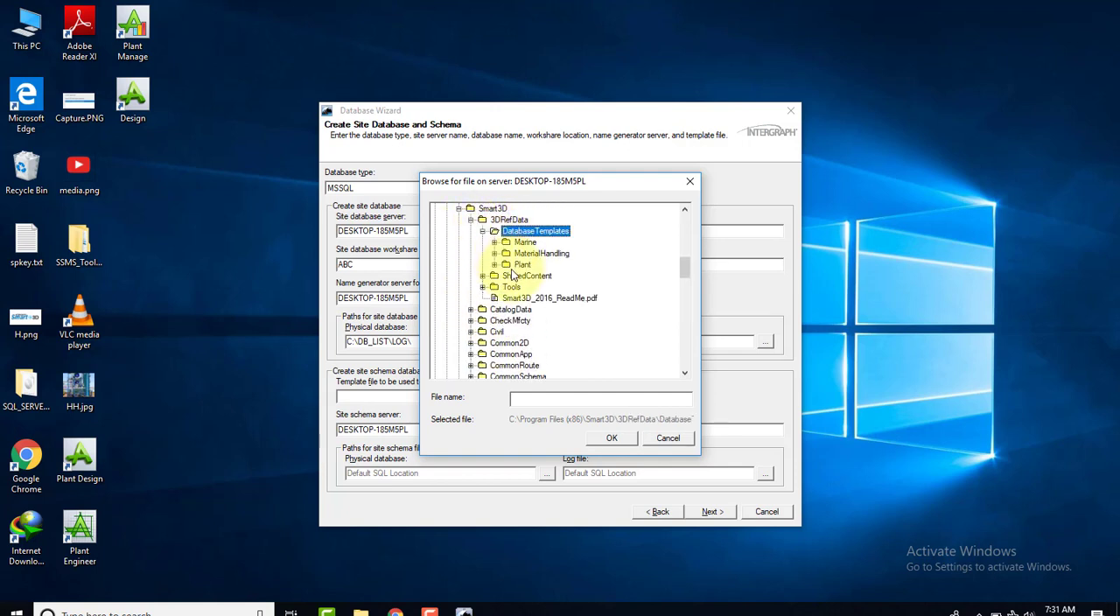
pyautogui.click(522, 264)
pyautogui.click(494, 265)
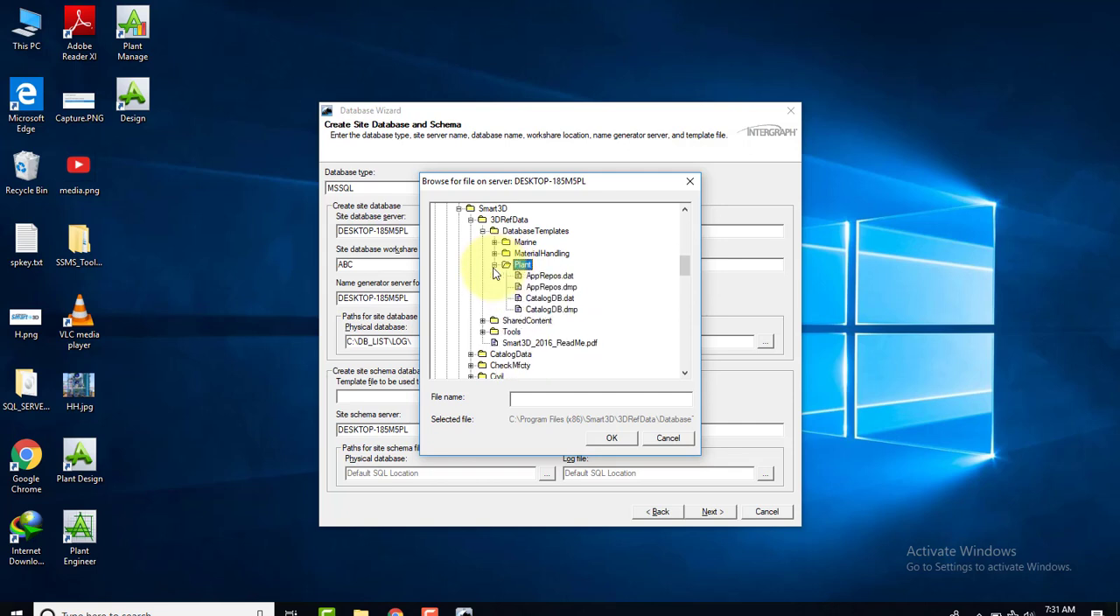
pyautogui.hotkey('ctrl', 'shift', 'd')
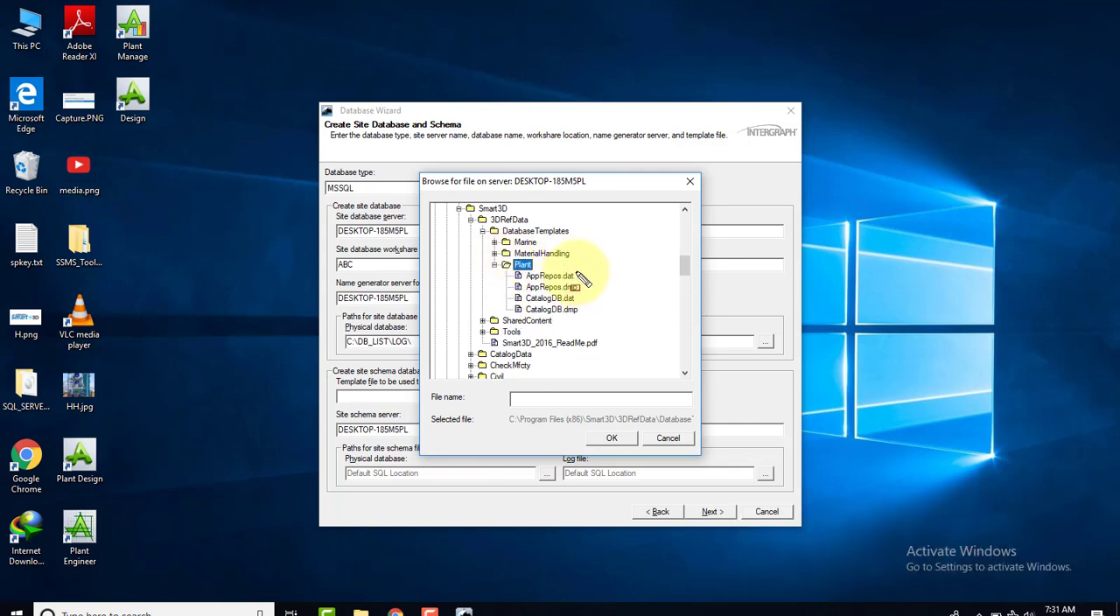
pyautogui.moveTo(575, 272); pyautogui.dragTo(507, 285)
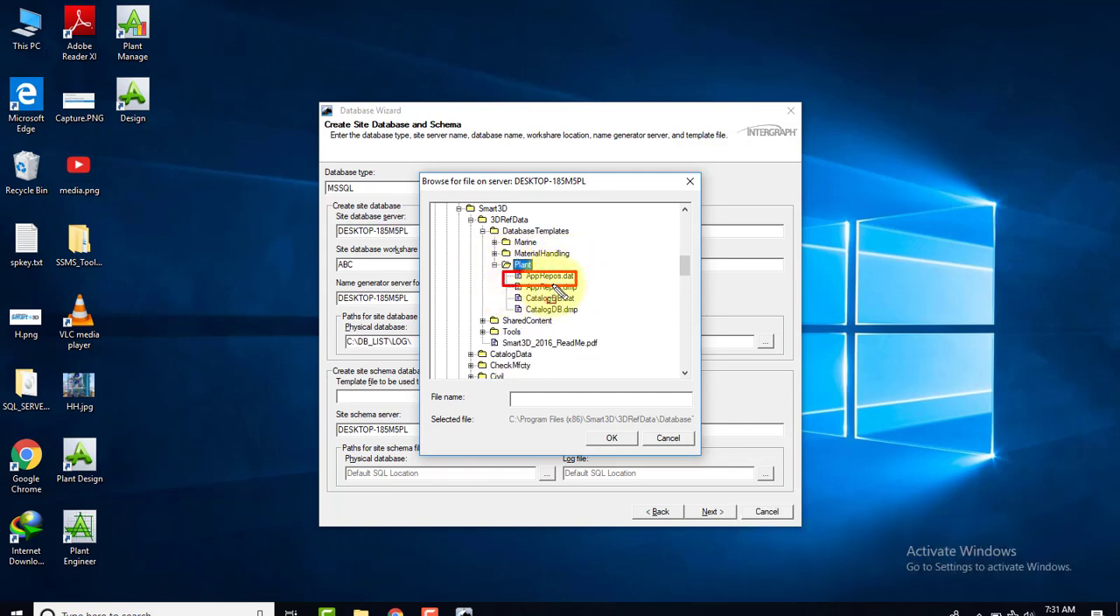
pyautogui.press('Escape')
pyautogui.click(549, 275)
pyautogui.click(612, 438)
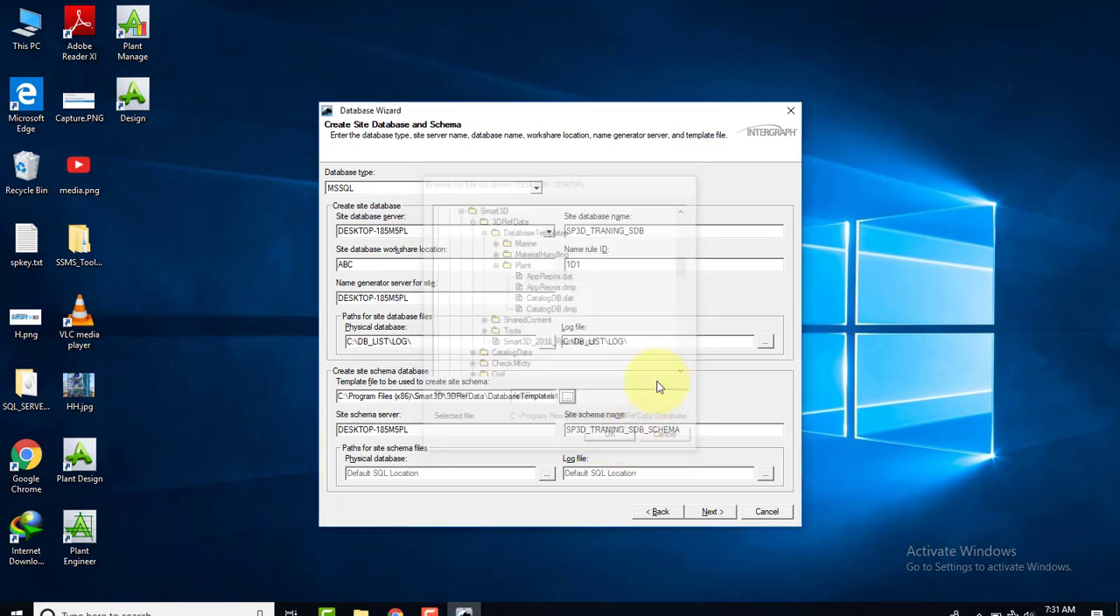
# Set the physical database path for the site schema files to C:\DB_LIST\DATA
pyautogui.click(545, 472)
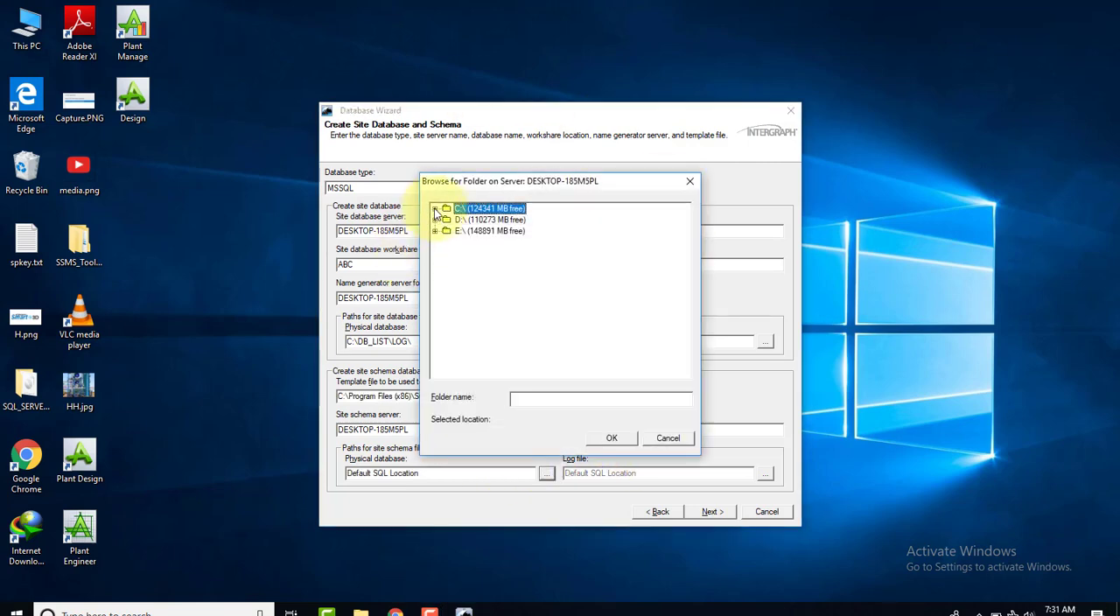
pyautogui.click(447, 212)
pyautogui.doubleClick(447, 212)
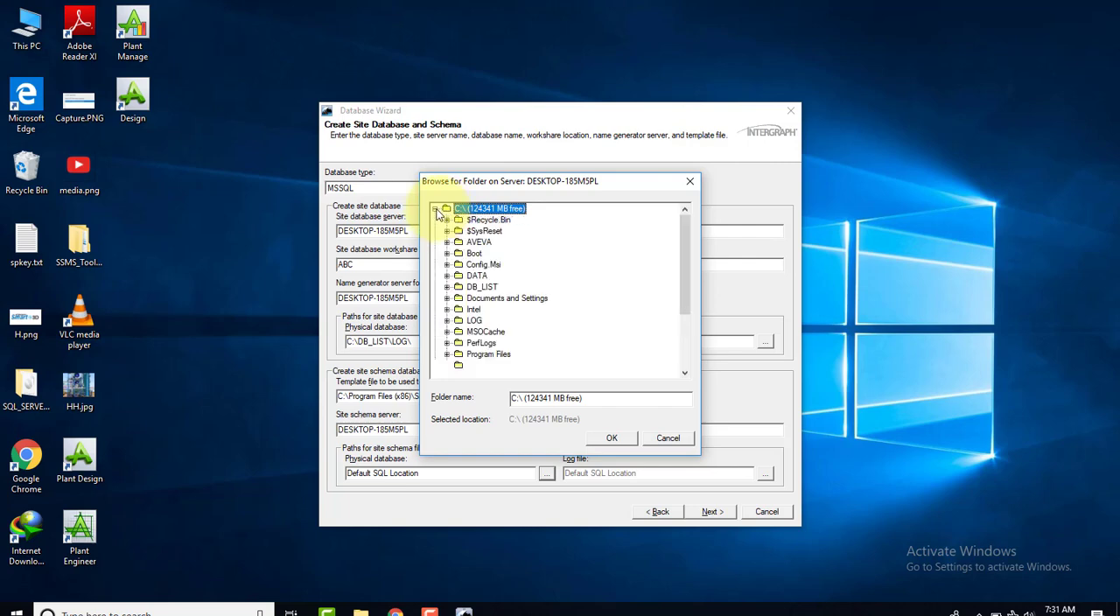
pyautogui.click(457, 287)
pyautogui.click(447, 287)
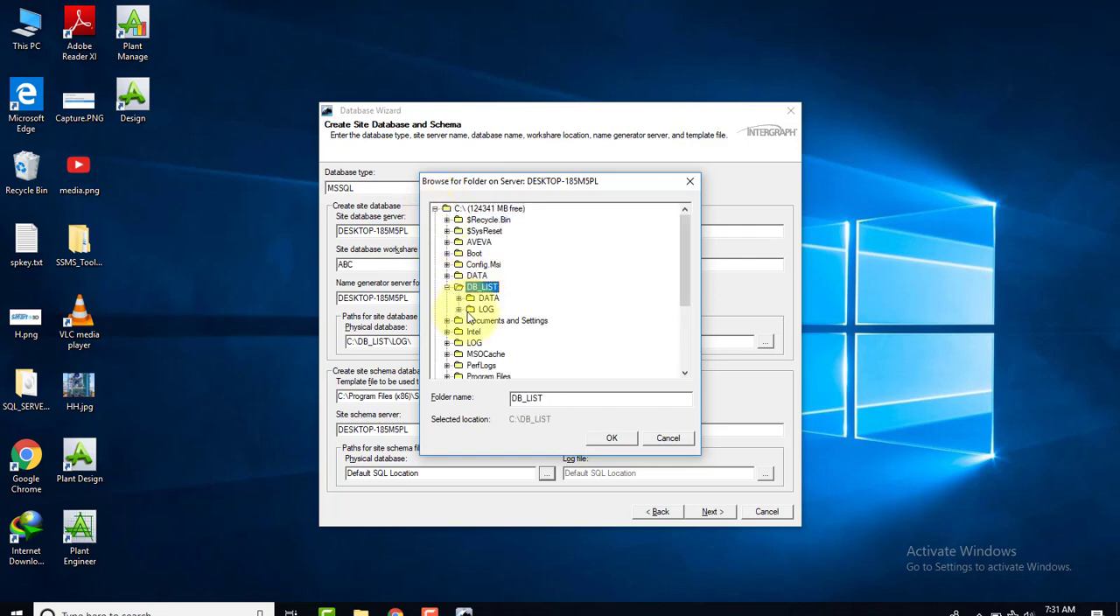
pyautogui.click(487, 298)
pyautogui.click(610, 438)
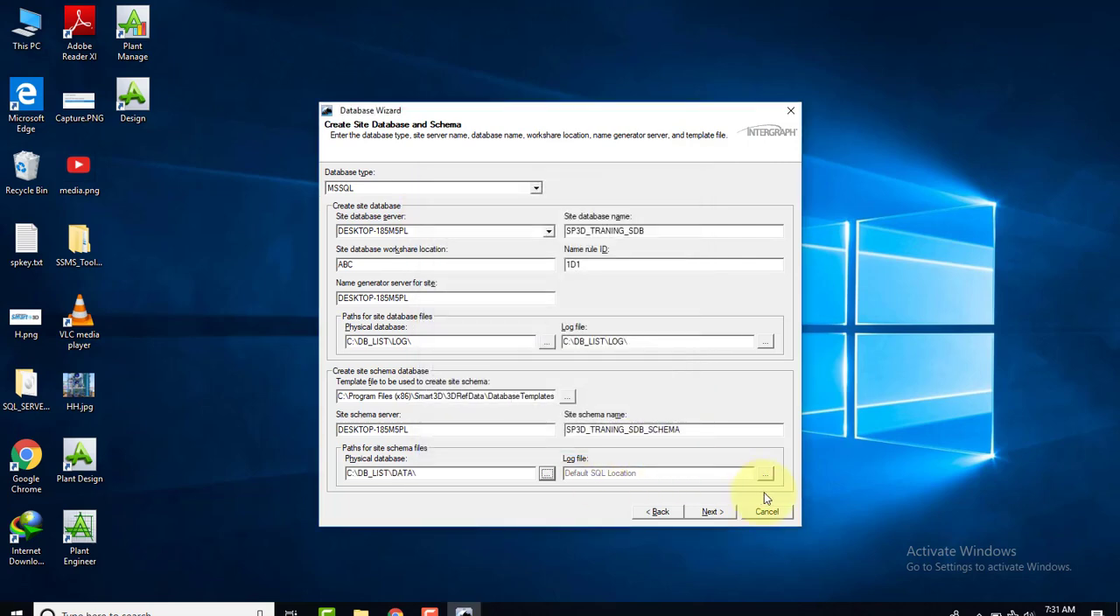
# Set the log file path for the site schema files to C:\DB_LIST\LOG and continue to the catalog database page
pyautogui.click(764, 472)
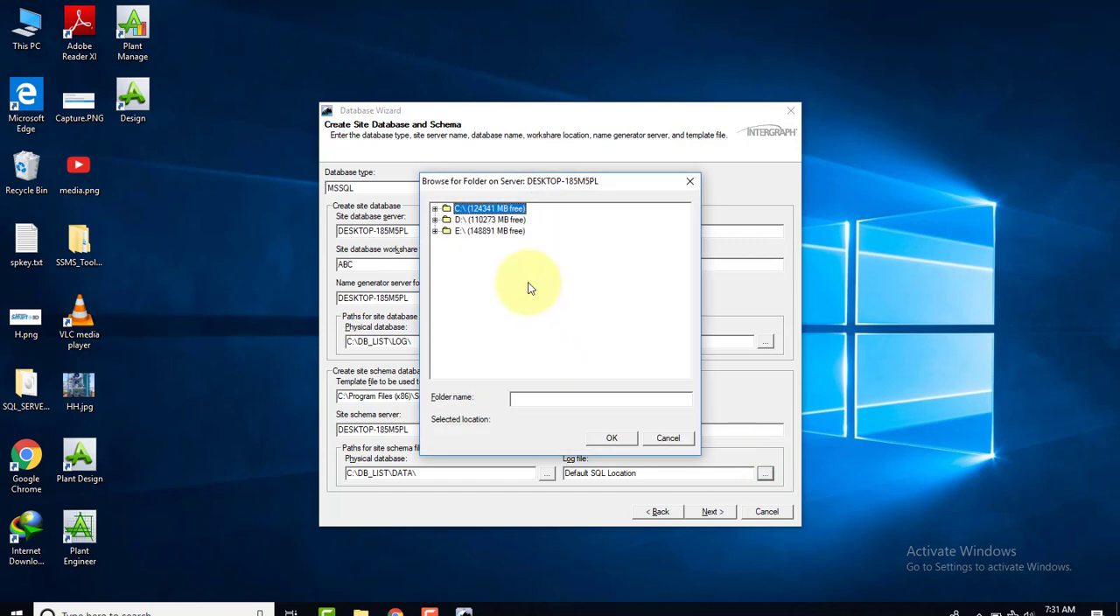
pyautogui.click(435, 210)
pyautogui.click(446, 287)
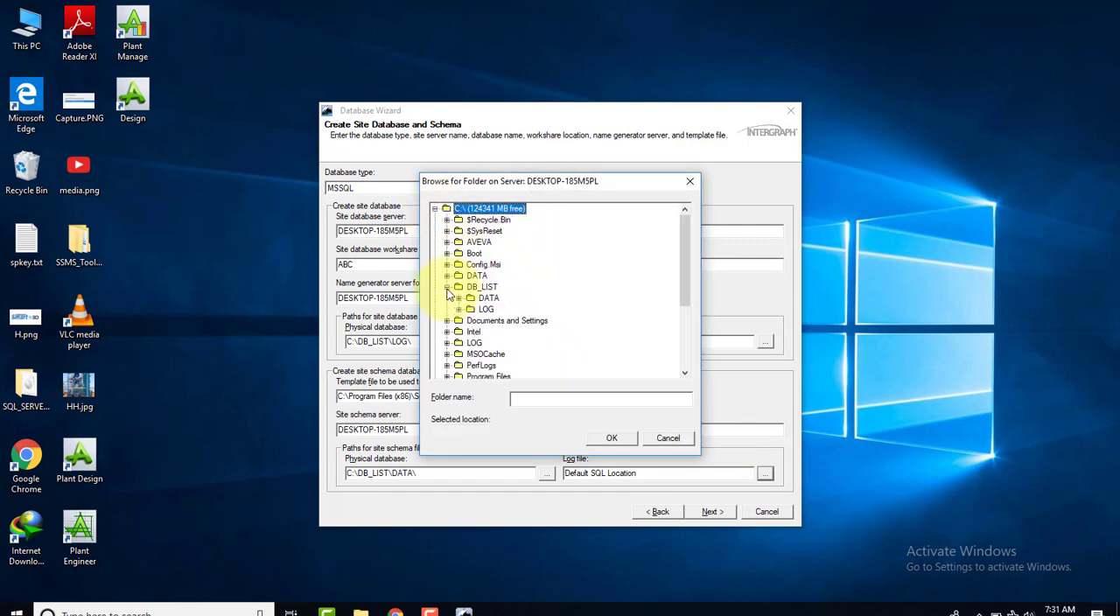
pyautogui.click(483, 310)
pyautogui.click(611, 437)
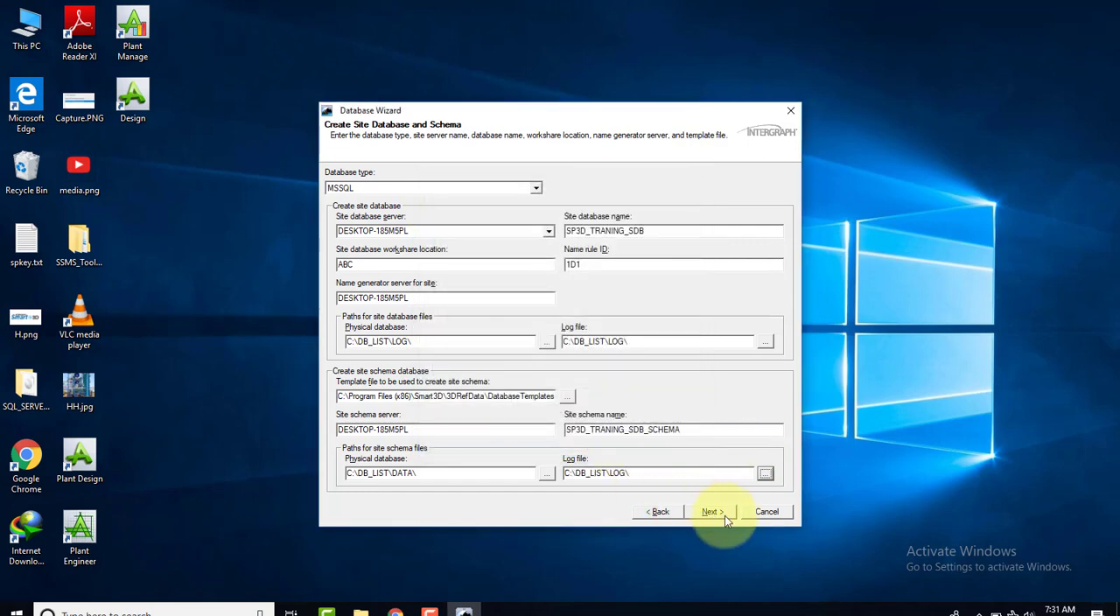
pyautogui.click(712, 510)
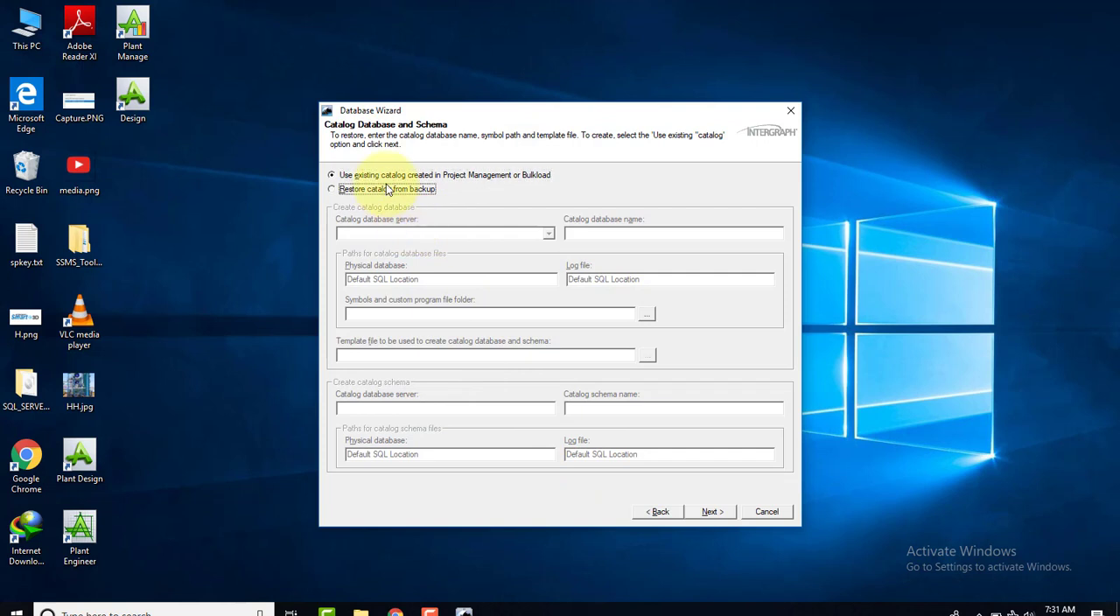
# Choose to restore the catalog from backup and name the catalog database SP3D_TRANING_CDB
pyautogui.click(388, 189)
pyautogui.click(611, 233)
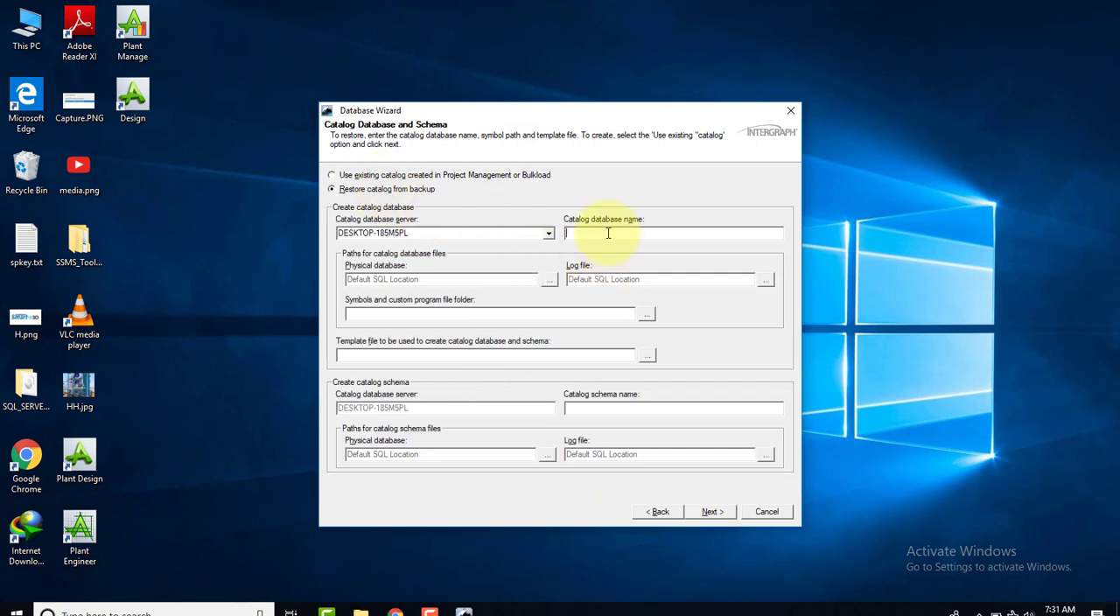
pyautogui.write('SP3D_TRANING')
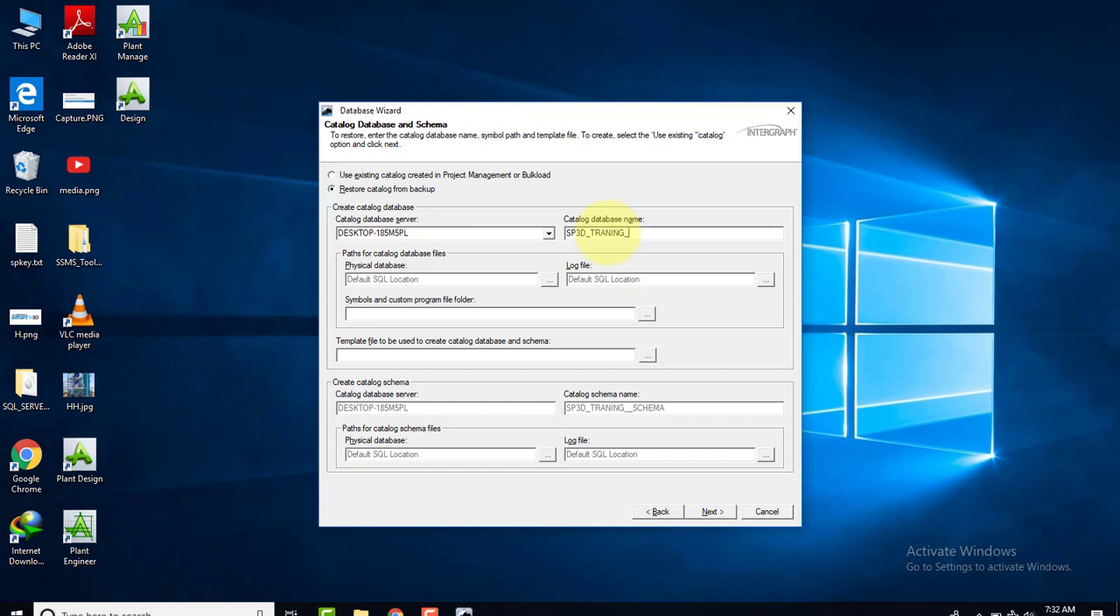
pyautogui.write('_CDB')
# Set the physical database path for the catalog database files to C:\DB_LIST\DATA
pyautogui.click(548, 280)
pyautogui.click(435, 208)
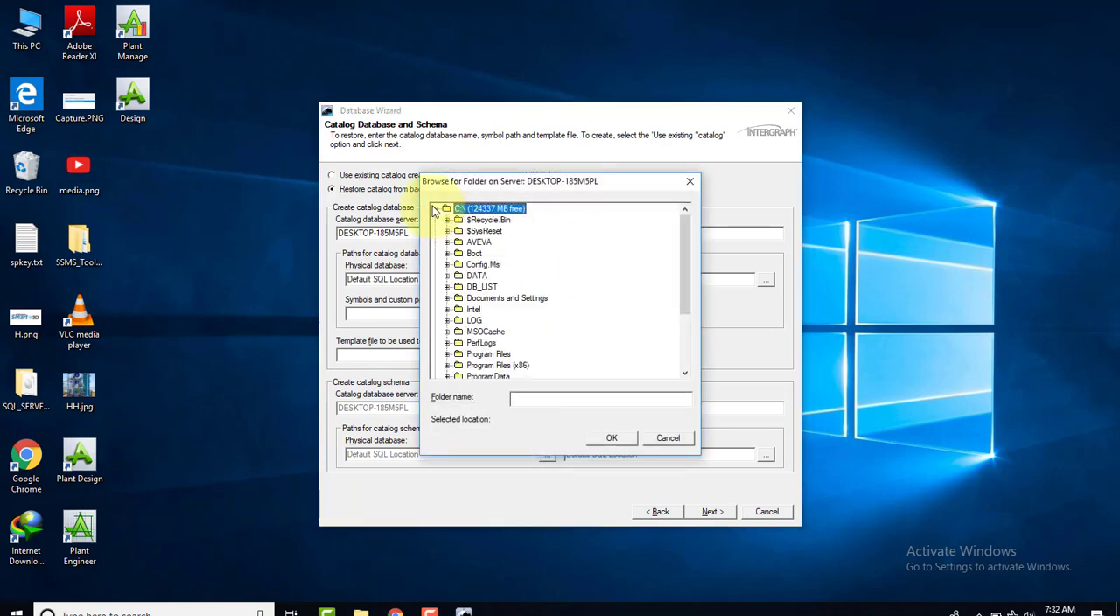
pyautogui.click(481, 286)
pyautogui.click(446, 287)
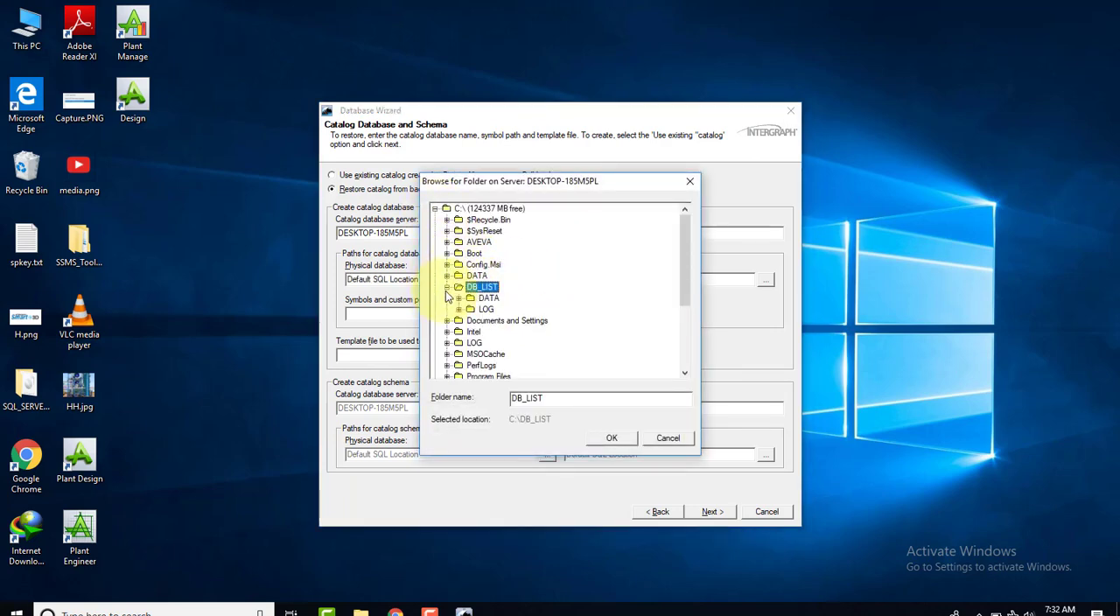
pyautogui.click(488, 298)
pyautogui.click(612, 437)
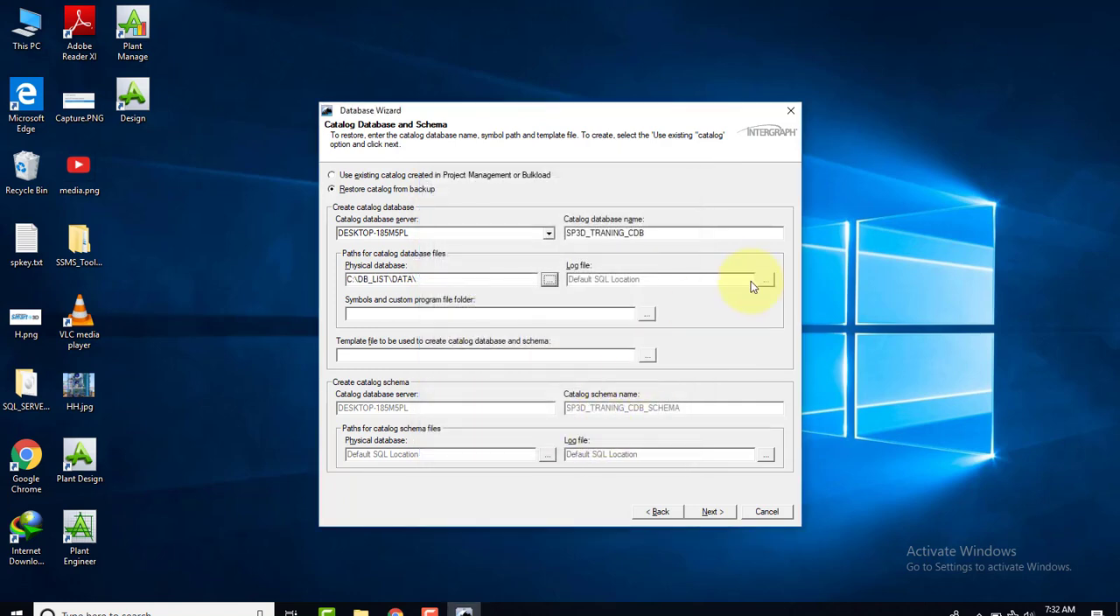
# Set the log file path for the catalog database files to C:\DB_LIST\LOG
pyautogui.click(766, 280)
pyautogui.click(434, 208)
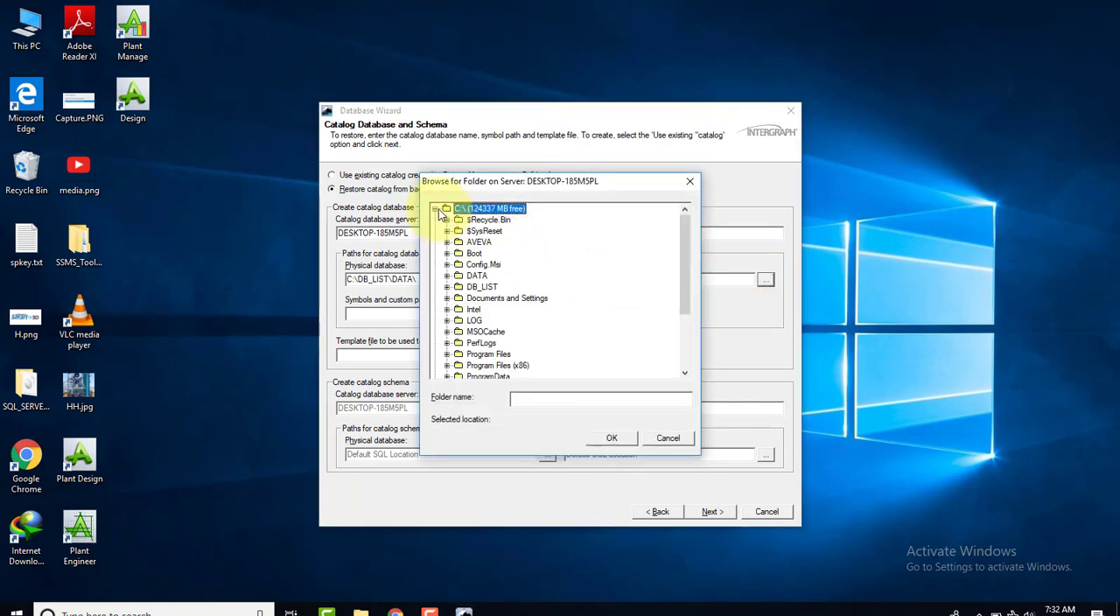
pyautogui.click(476, 286)
pyautogui.click(446, 287)
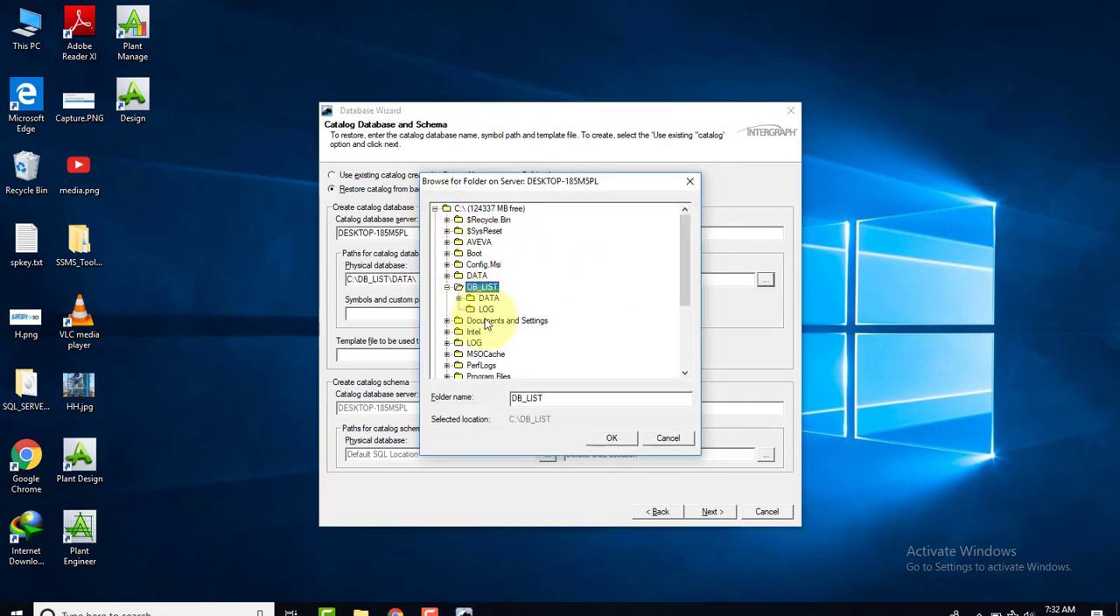
pyautogui.click(485, 309)
pyautogui.click(609, 438)
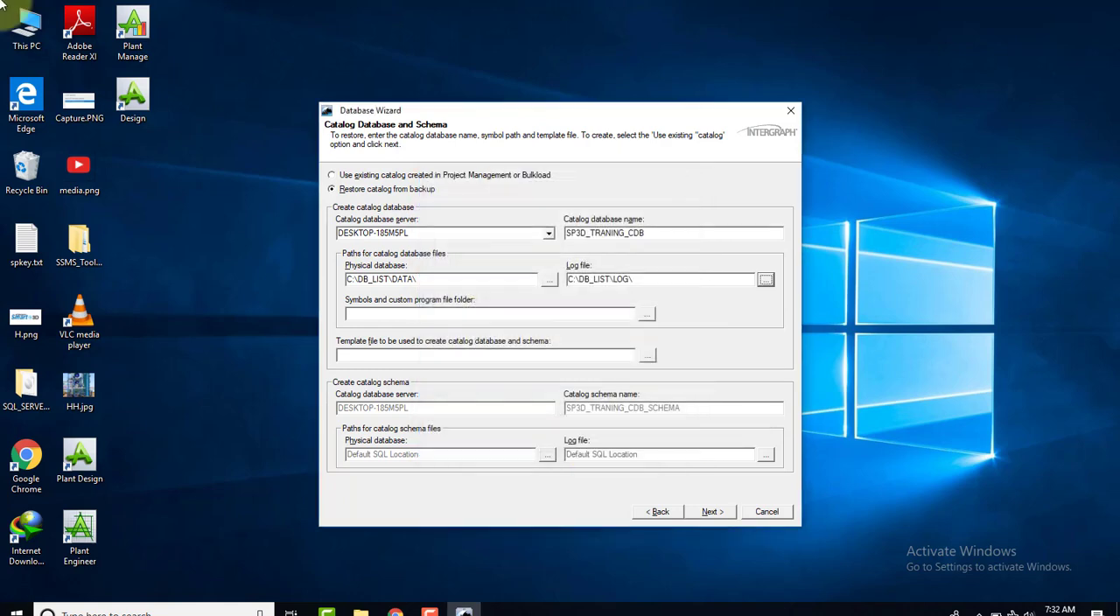
# Set the symbols and custom program file folder to C:\Program Files (x86)\Smart3D\3DRefData\SharedContent
pyautogui.click(648, 313)
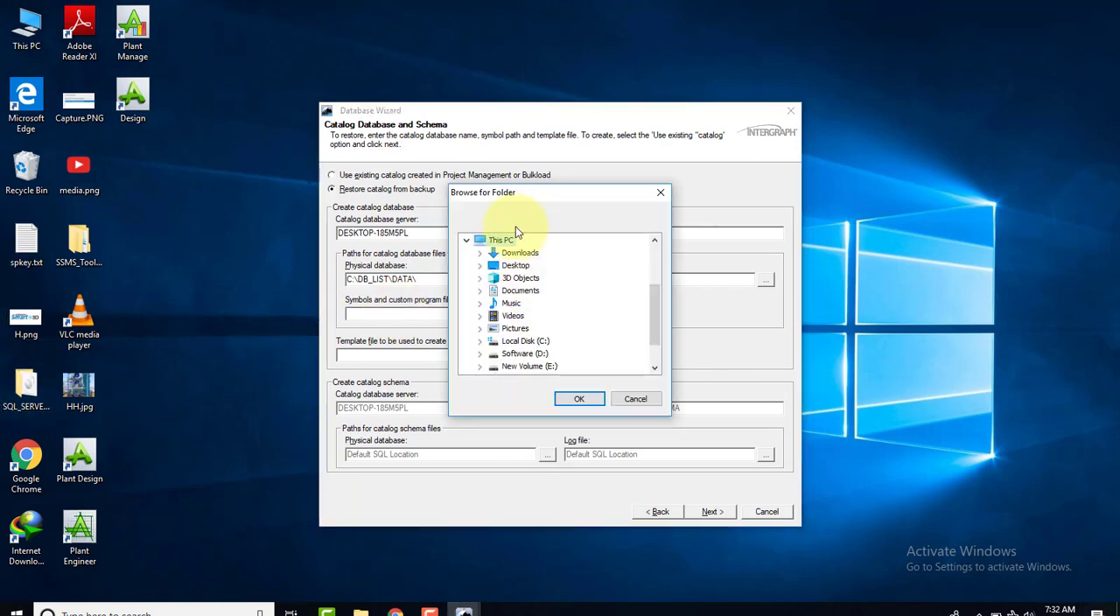
pyautogui.moveTo(559, 195); pyautogui.dragTo(725, 177)
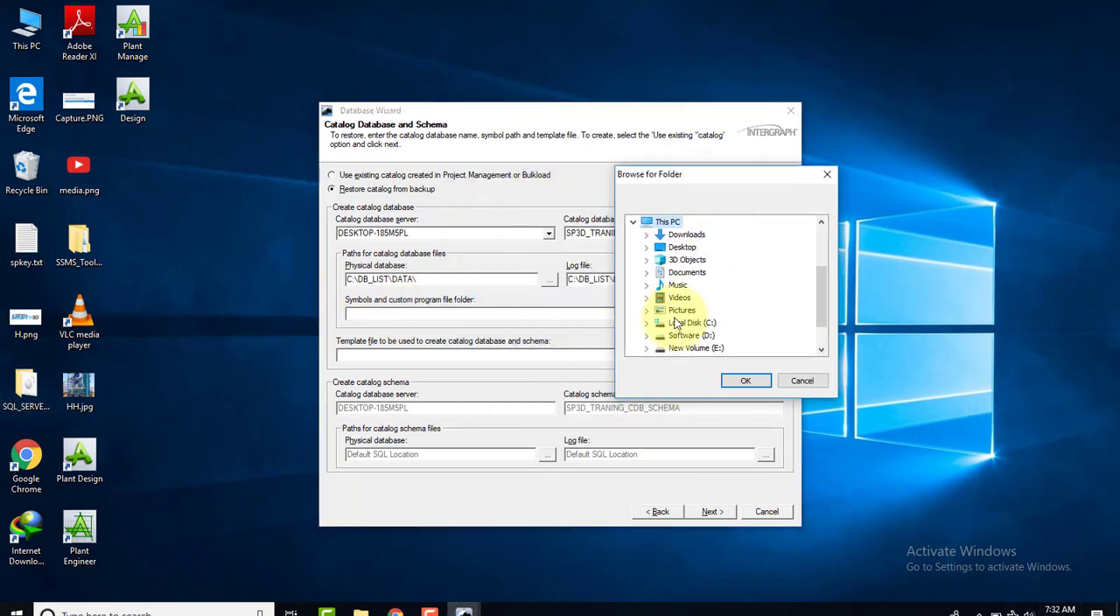
pyautogui.click(647, 322)
pyautogui.scroll(-1, 677, 315)
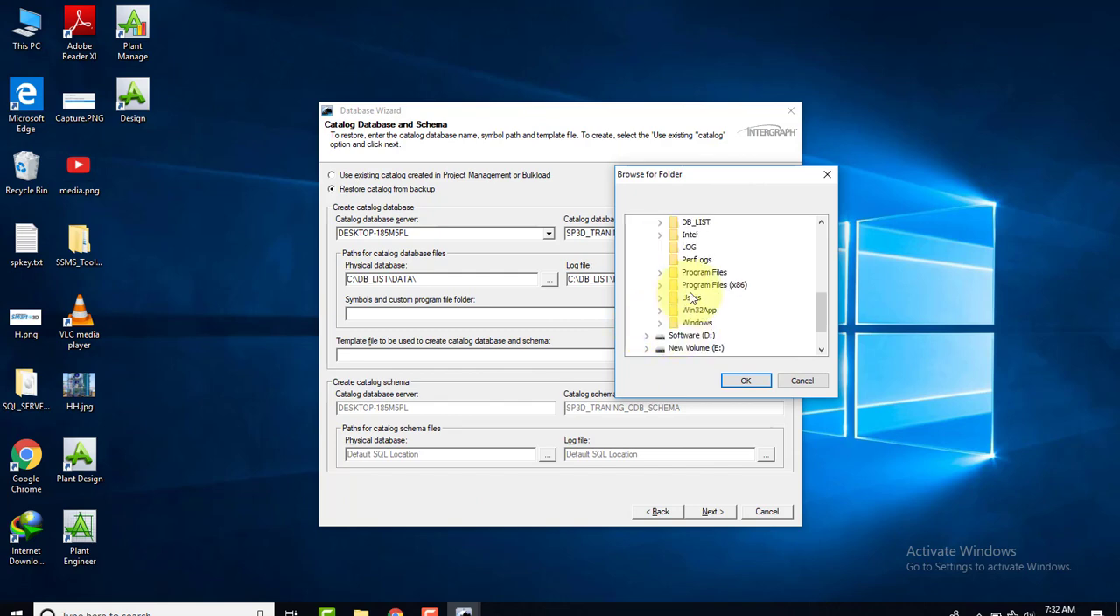
pyautogui.click(661, 286)
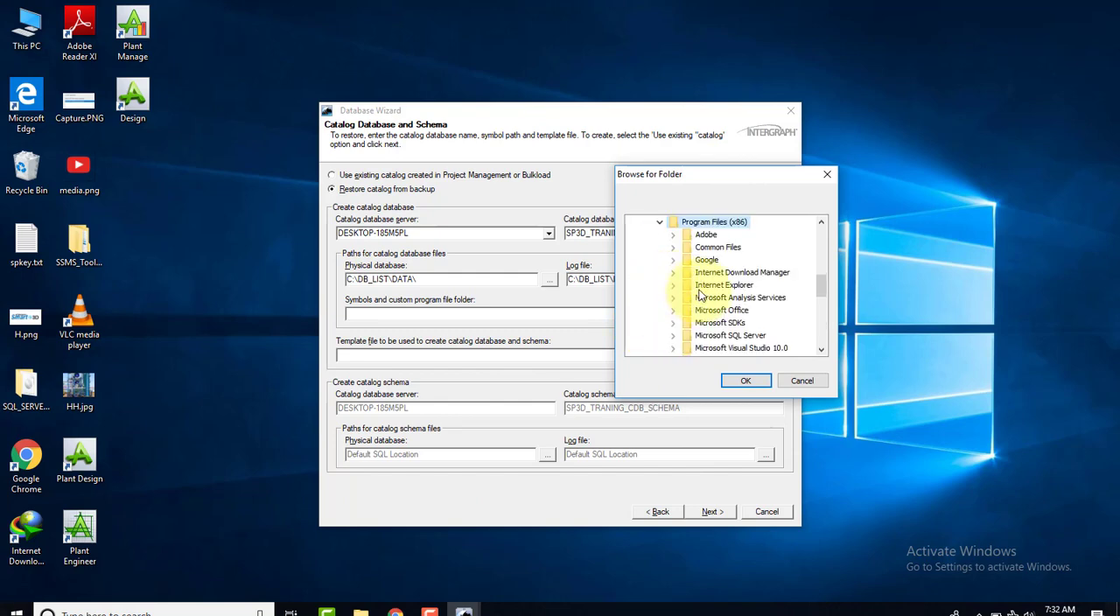
pyautogui.scroll(-3, 672, 281)
pyautogui.scroll(1, 700, 263)
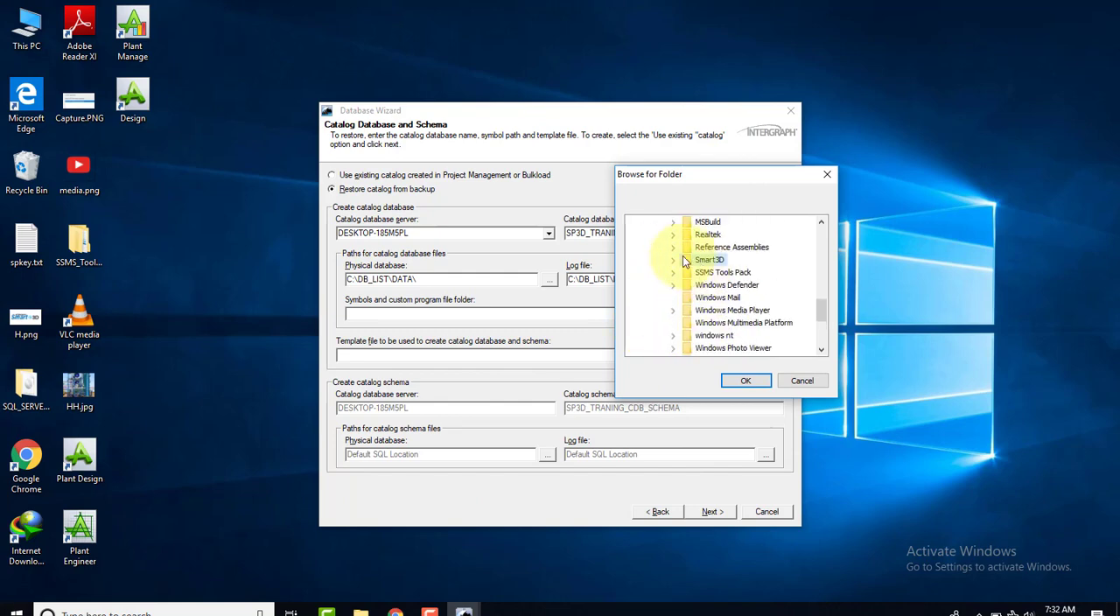
pyautogui.doubleClick(682, 255)
pyautogui.click(701, 234)
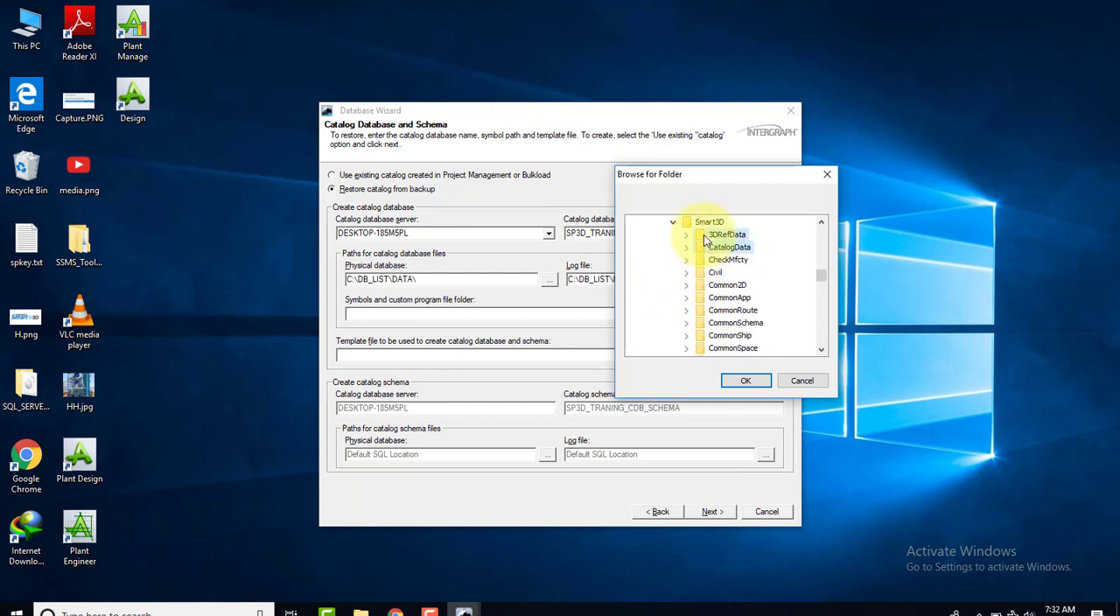
pyautogui.doubleClick(700, 235)
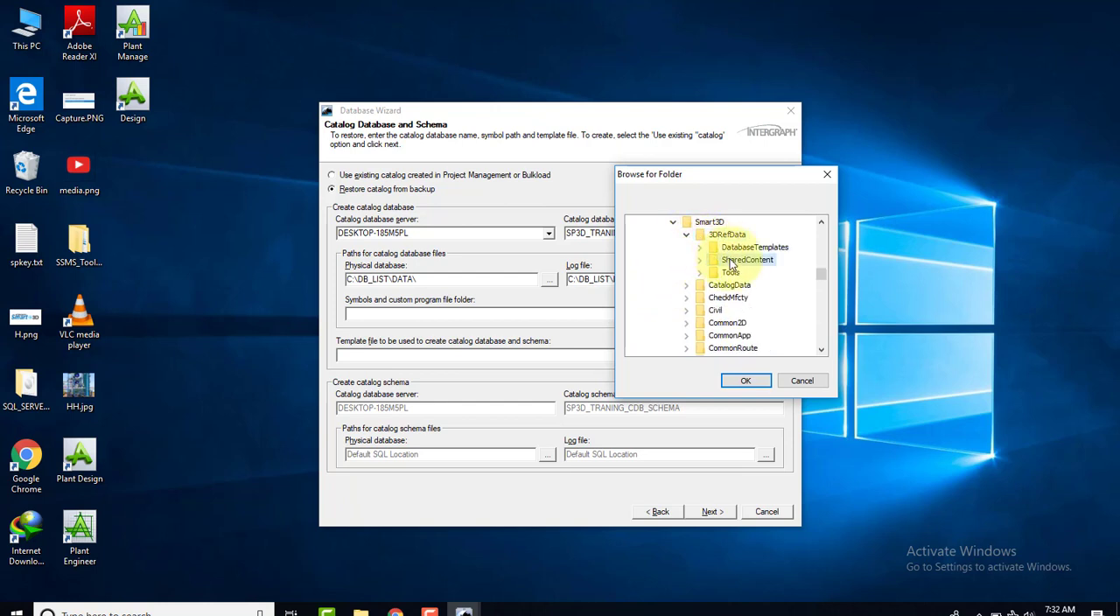
pyautogui.click(733, 260)
pyautogui.click(746, 380)
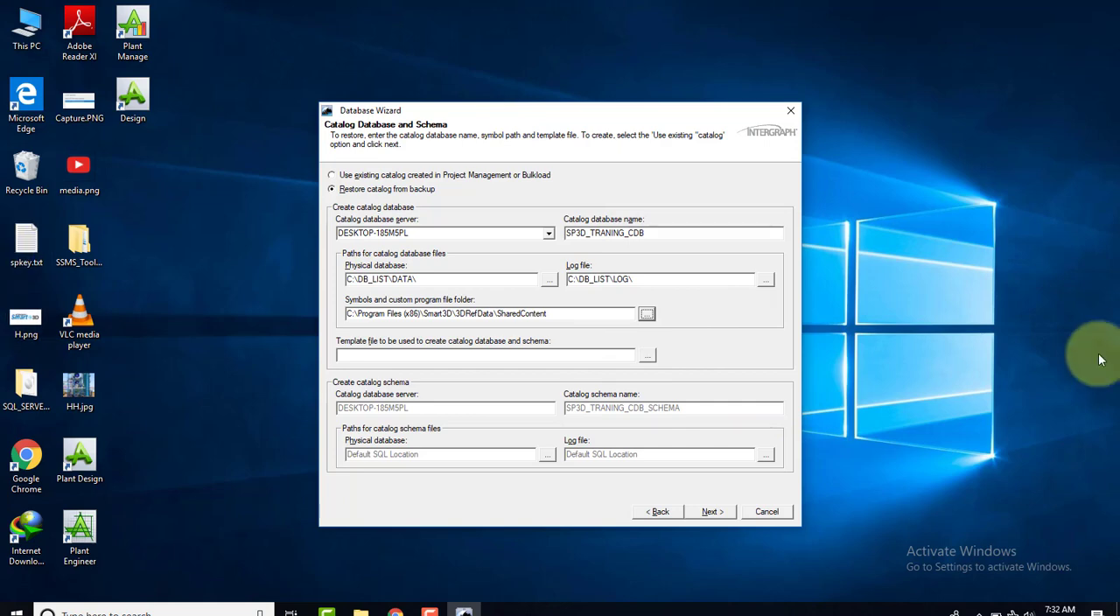
# Start browsing the server's C: drive for the template file used to create the catalog database and schema
pyautogui.click(647, 356)
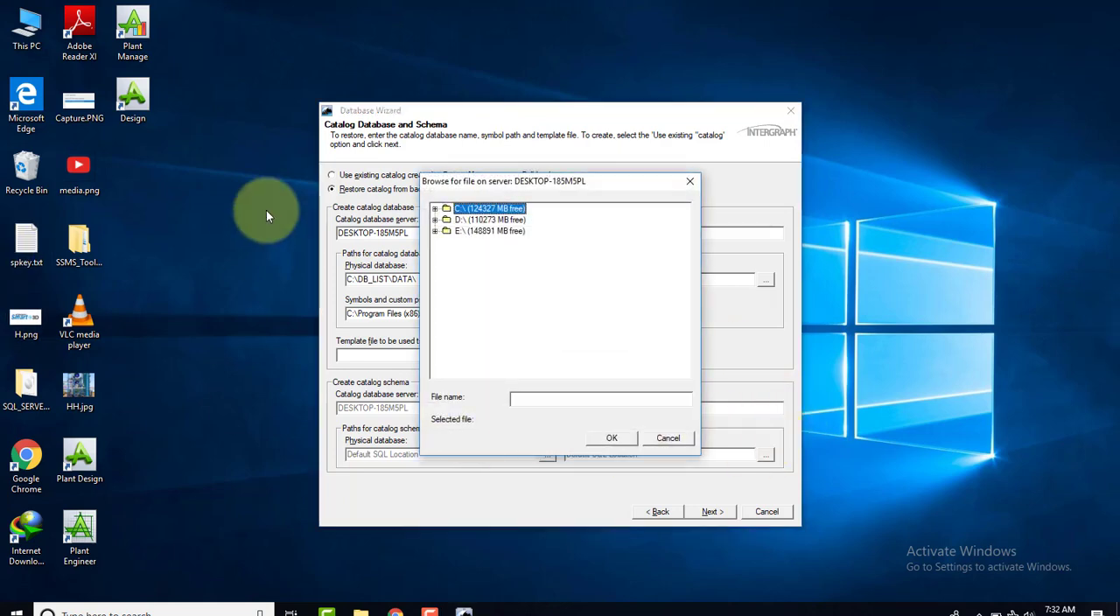
pyautogui.click(435, 208)
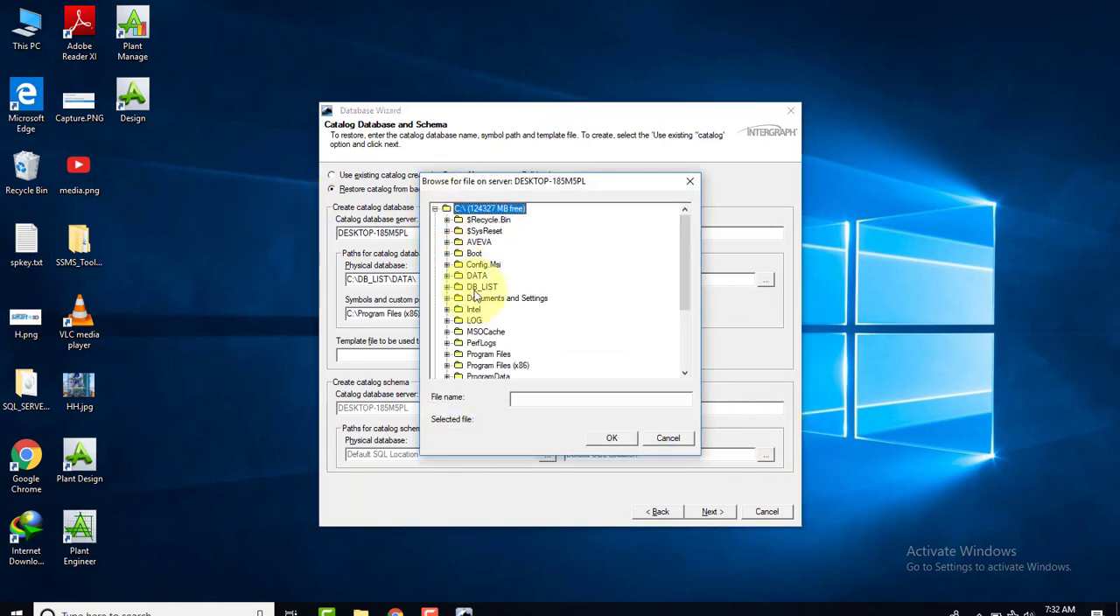
pyautogui.click(479, 286)
pyautogui.click(447, 287)
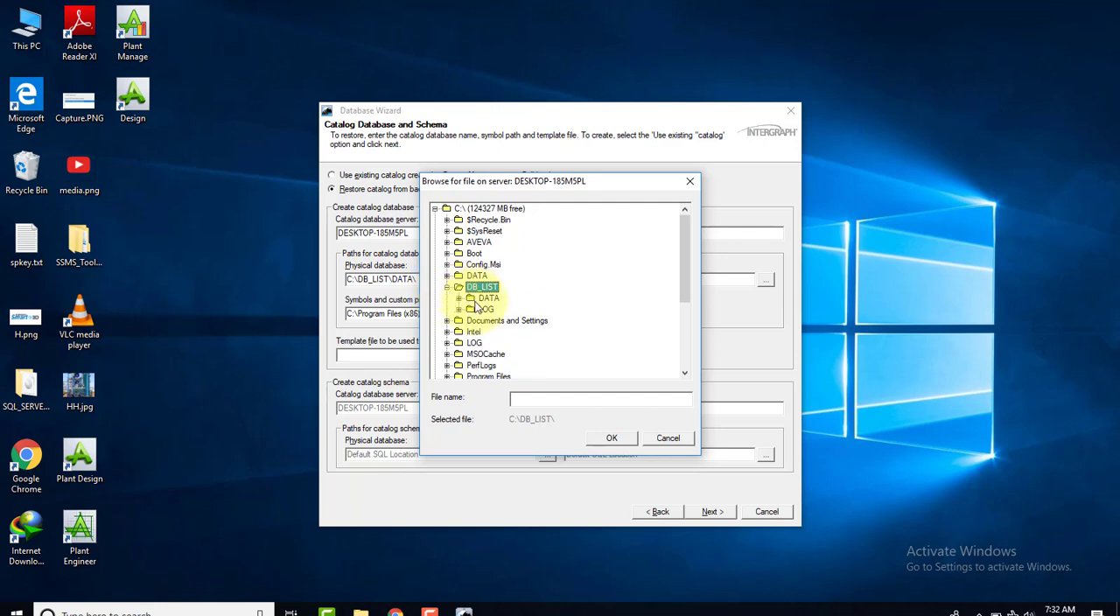
pyautogui.click(483, 298)
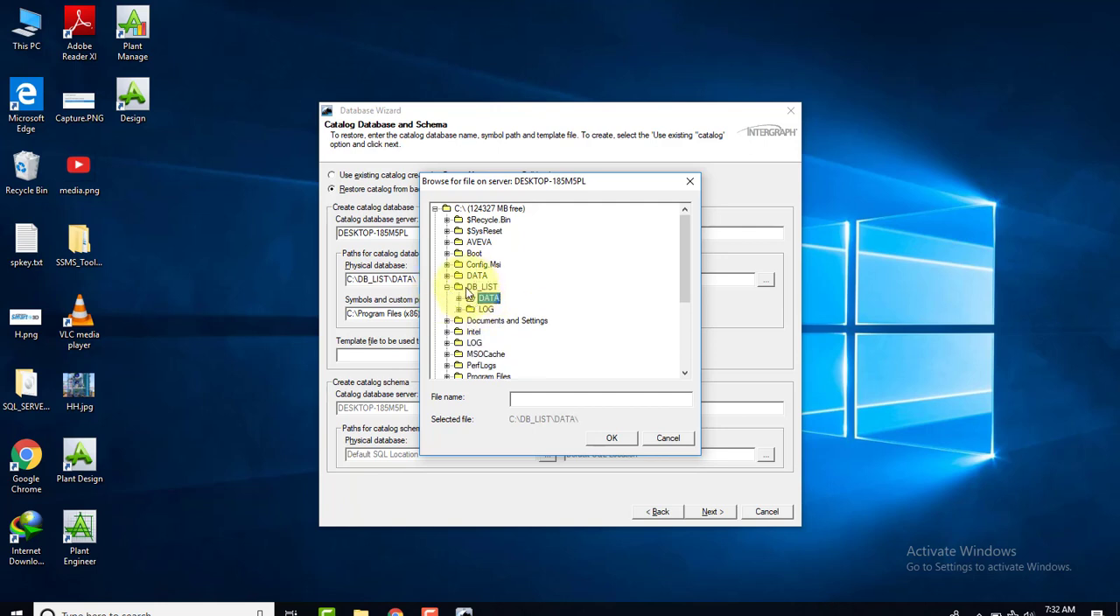
pyautogui.click(447, 287)
# Browse to the Program Files (x86)\Smart3D\3DRefData folder for the catalog template file
pyautogui.click(461, 365)
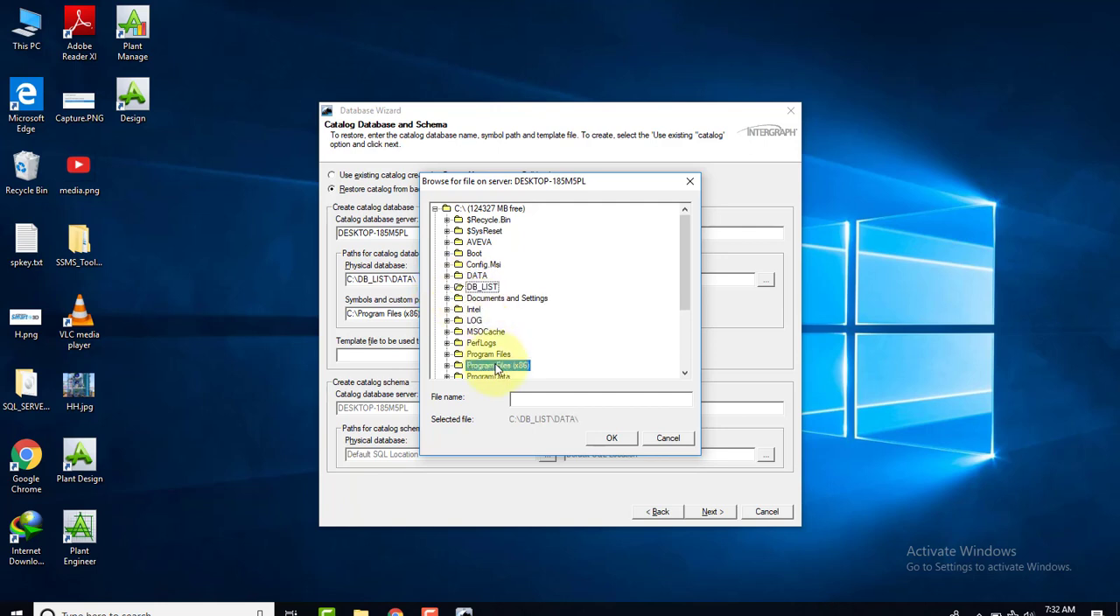
pyautogui.click(446, 365)
pyautogui.scroll(-6, 452, 366)
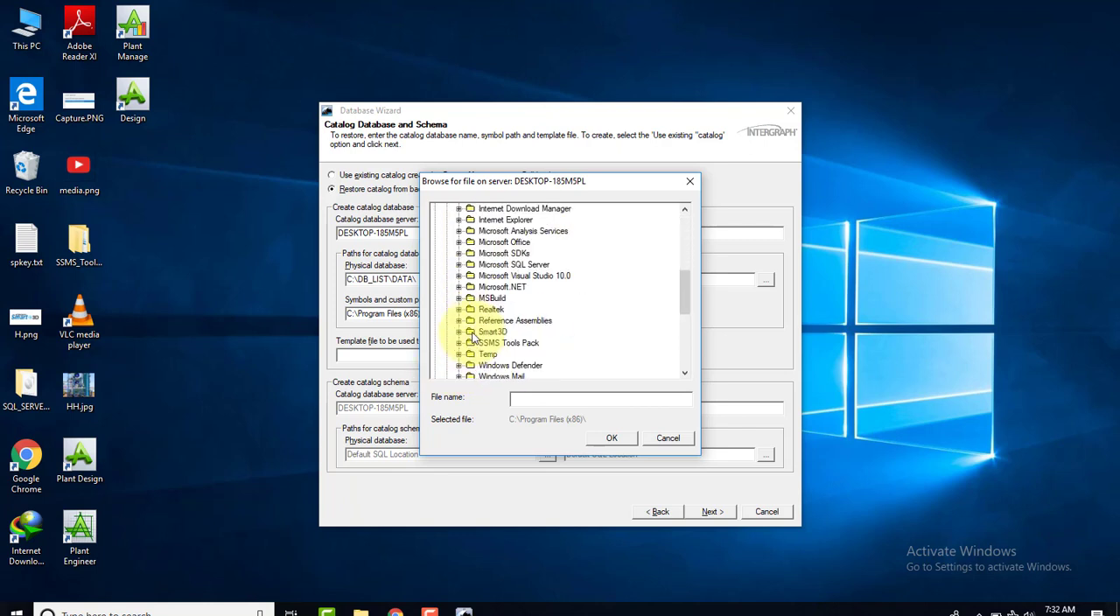
pyautogui.click(475, 336)
pyautogui.click(460, 333)
pyautogui.scroll(-1, 489, 322)
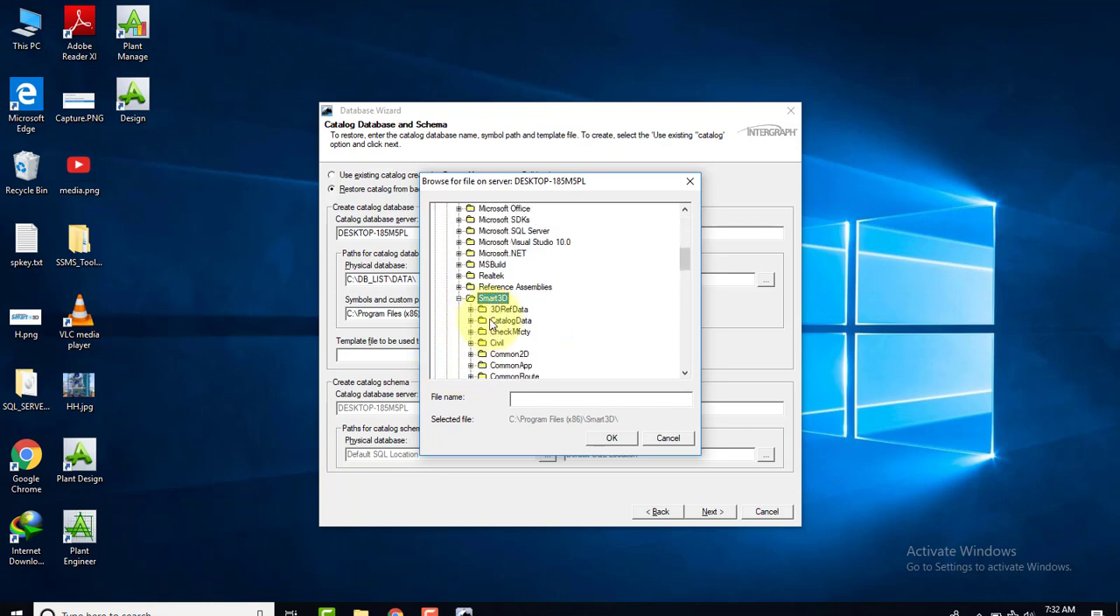
pyautogui.click(497, 313)
pyautogui.click(471, 309)
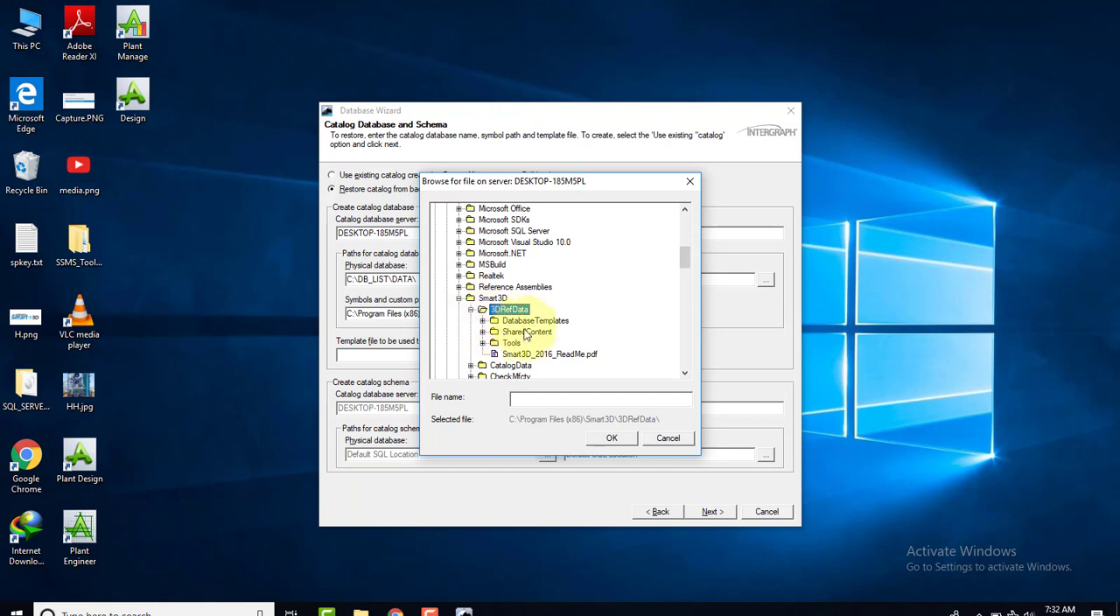
# Choose CatalogDB.dat from the DatabaseTemplates\Plant folder as the template file for the catalog database and schema
pyautogui.click(495, 321)
pyautogui.click(482, 321)
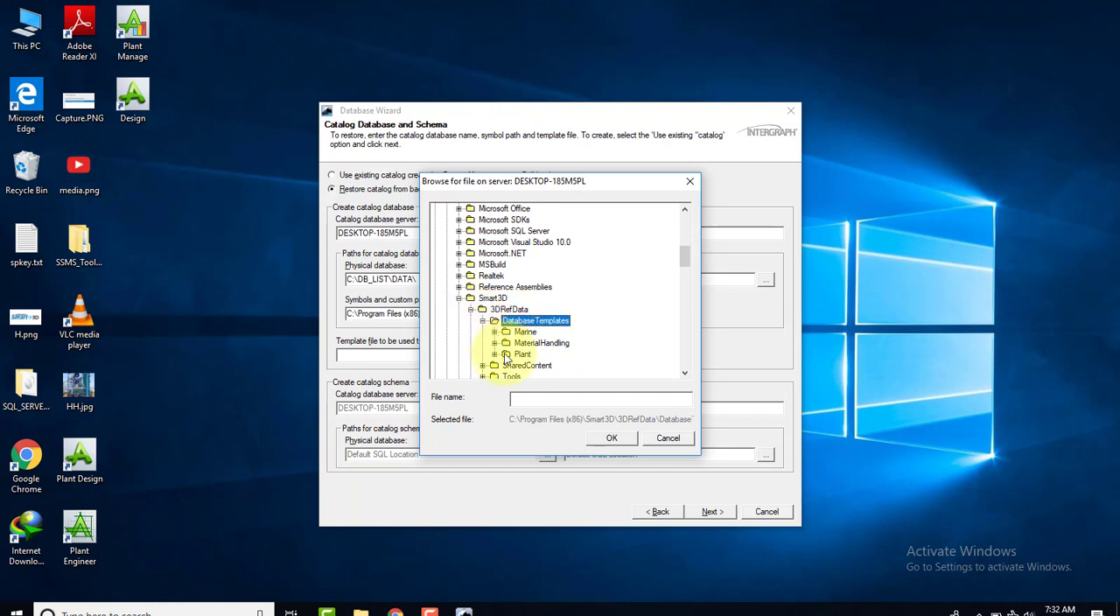
pyautogui.click(507, 355)
pyautogui.click(494, 355)
pyautogui.scroll(-2, 517, 341)
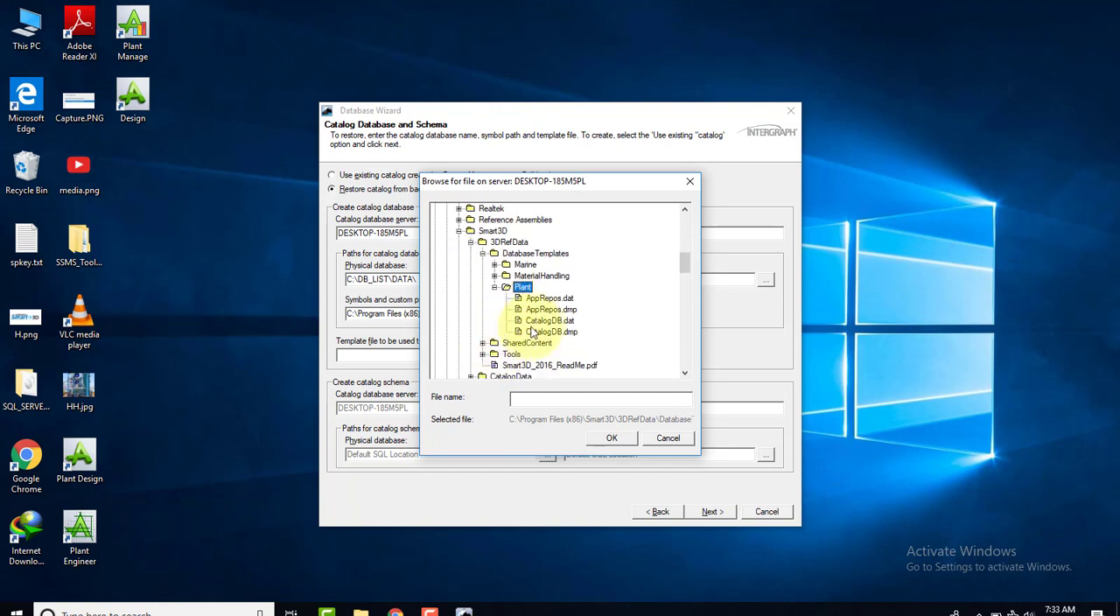
pyautogui.click(549, 320)
pyautogui.click(609, 438)
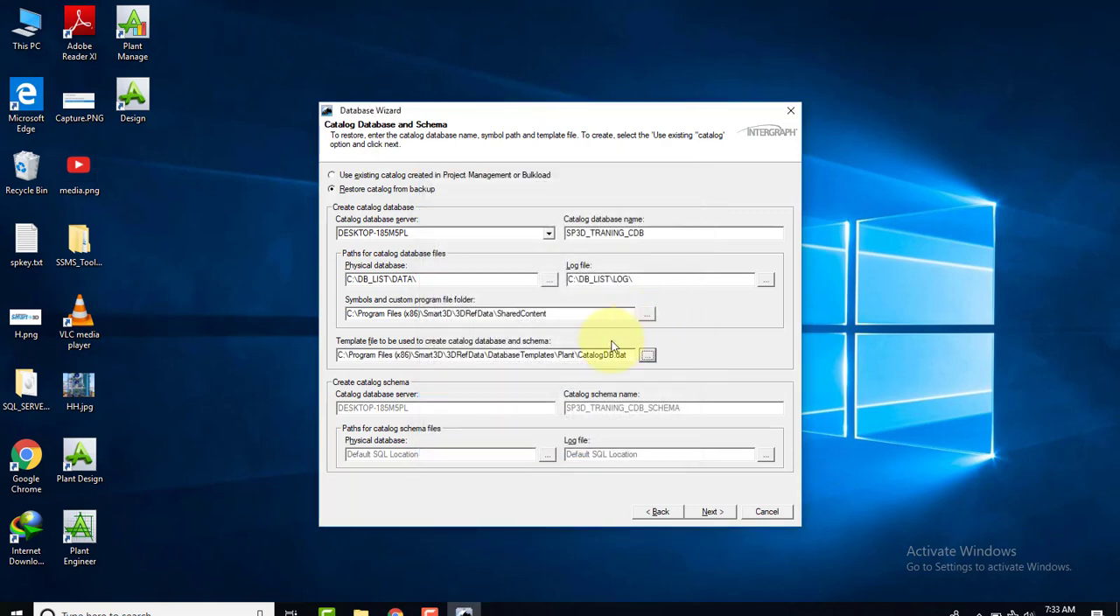
# Set the physical database path for the catalog schema files to C:\DB_LIST\DATA
pyautogui.click(546, 455)
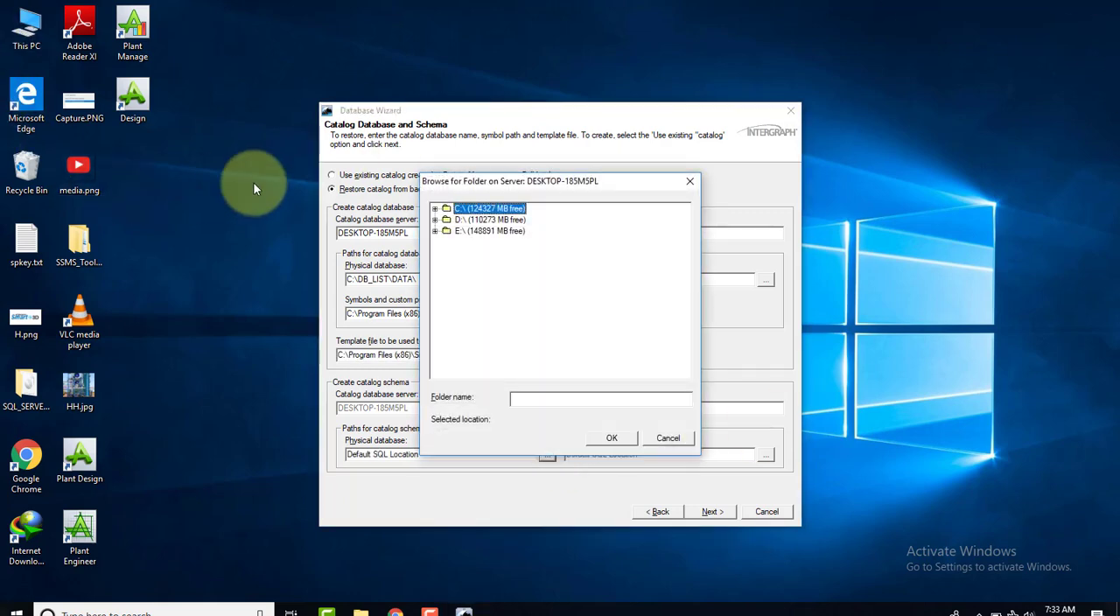
pyautogui.click(436, 210)
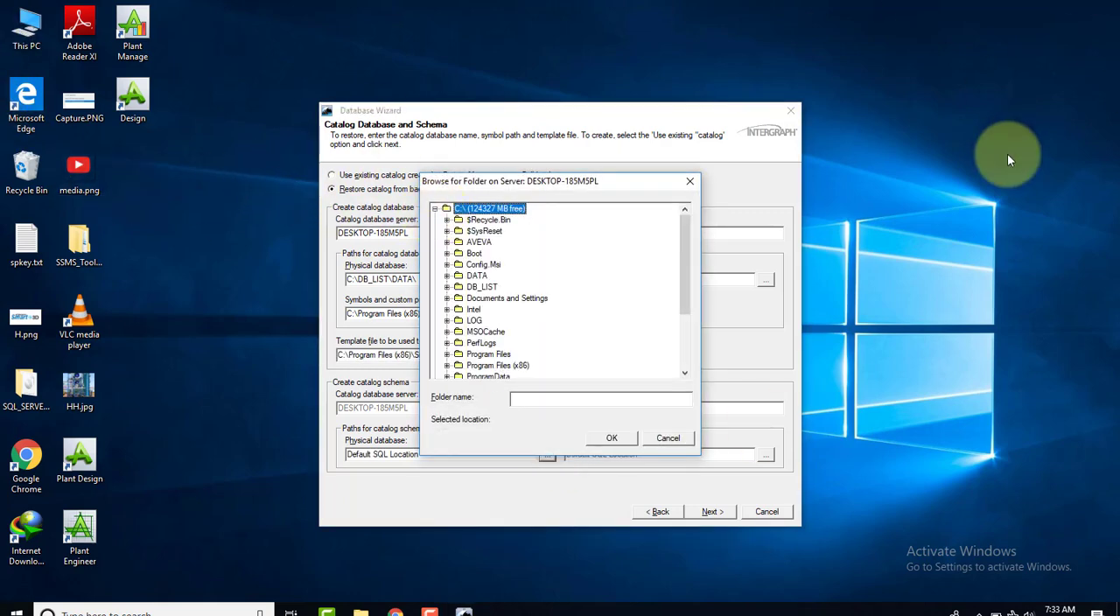
pyautogui.click(482, 287)
pyautogui.click(447, 287)
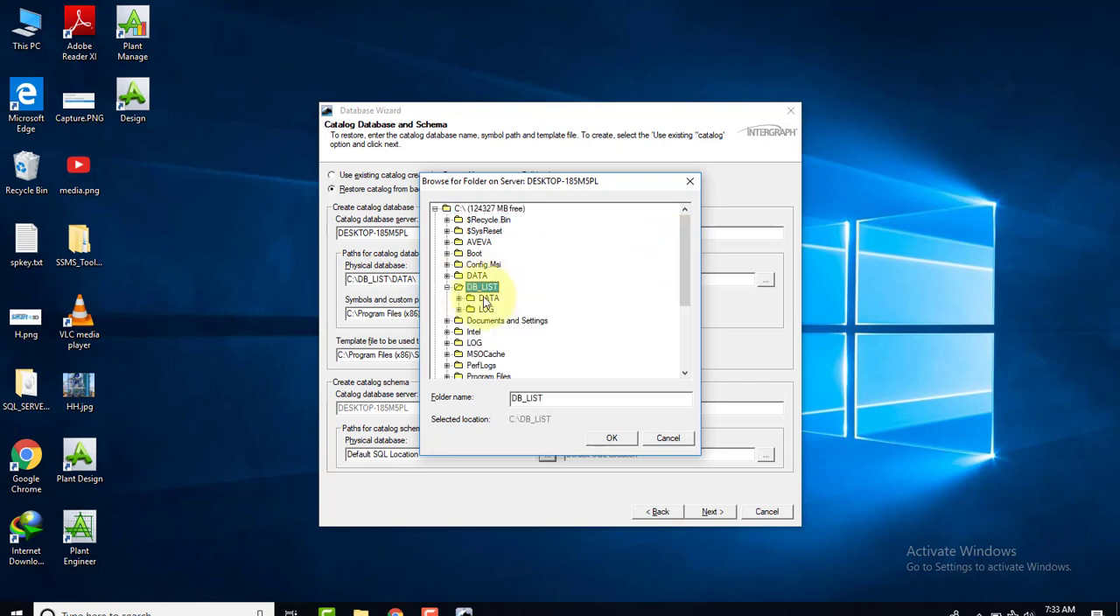
pyautogui.click(487, 299)
pyautogui.click(612, 438)
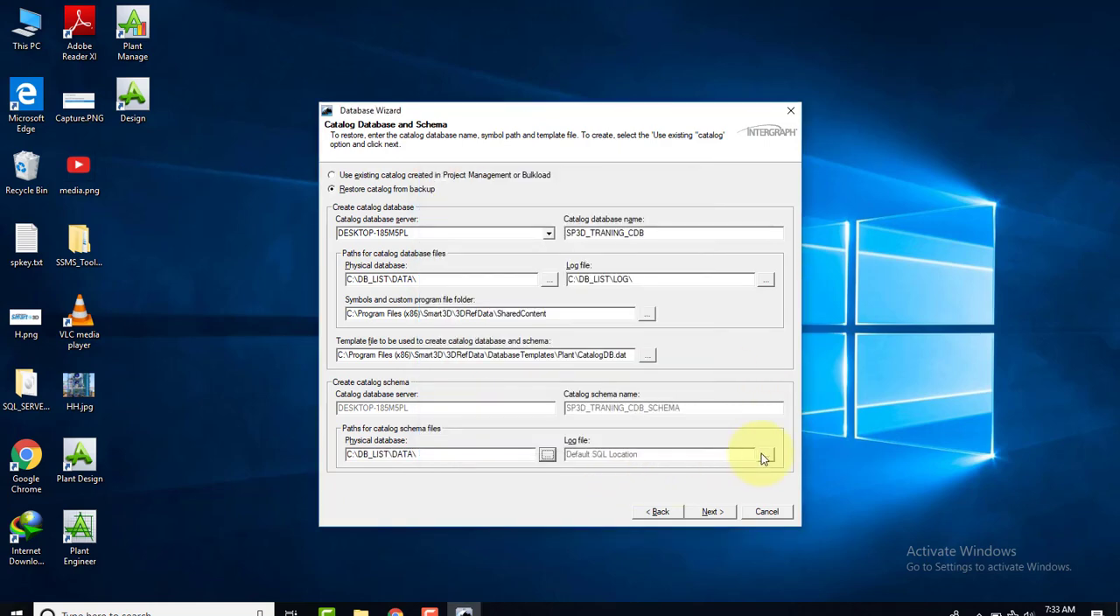
# Set the log file path for the catalog schema files to C:\DB_LIST\LOG
pyautogui.click(765, 454)
pyautogui.click(435, 208)
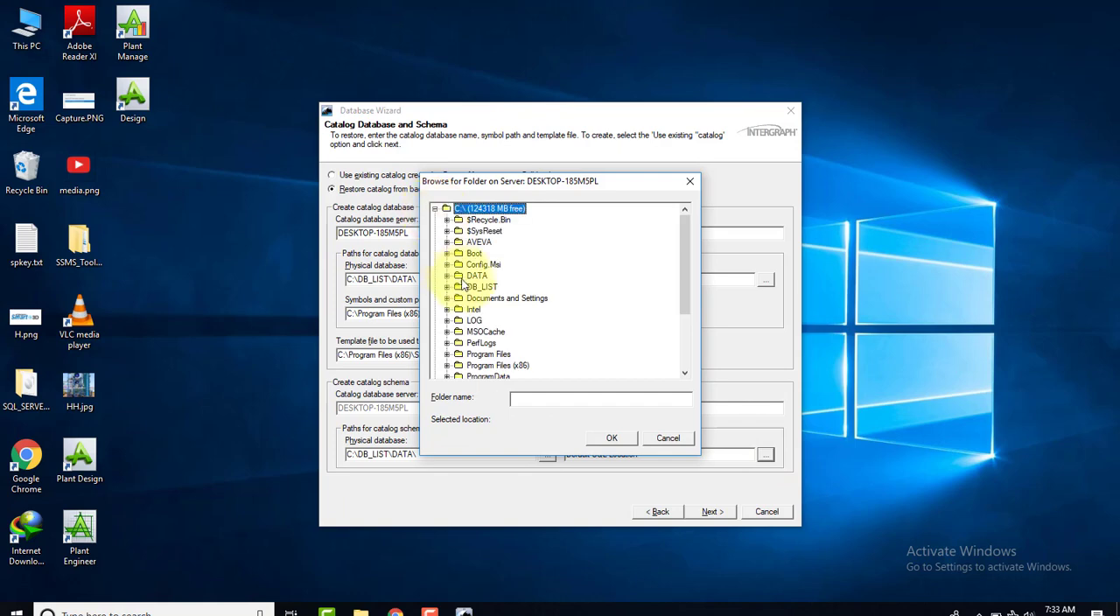
pyautogui.click(482, 287)
pyautogui.click(447, 287)
pyautogui.click(485, 309)
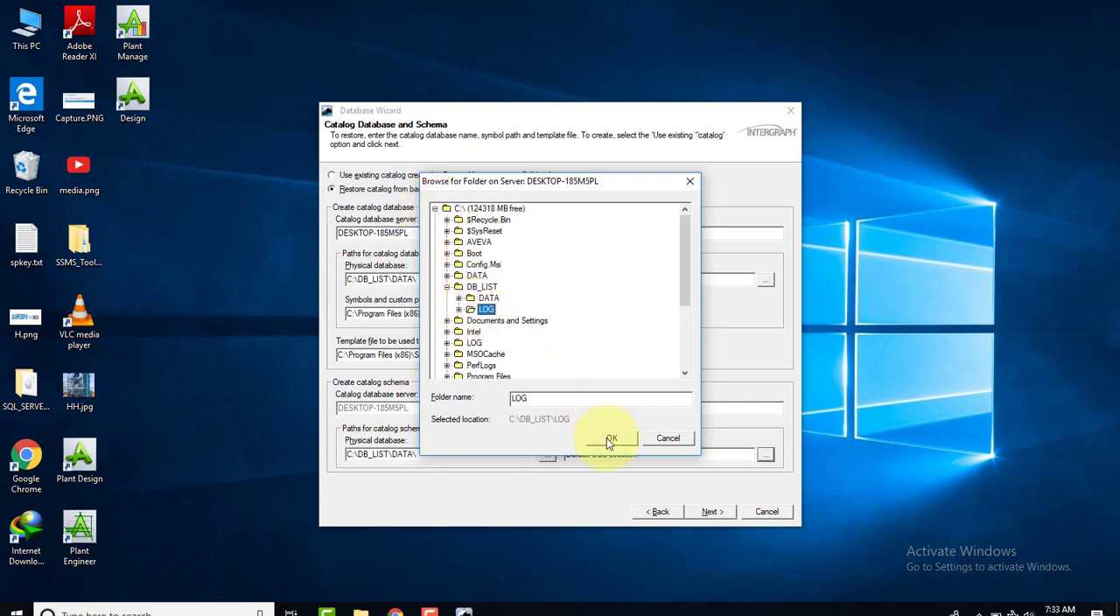
pyautogui.click(612, 438)
# Create the specified site and catalog databases and schemas, and close the finished wizard
pyautogui.click(711, 512)
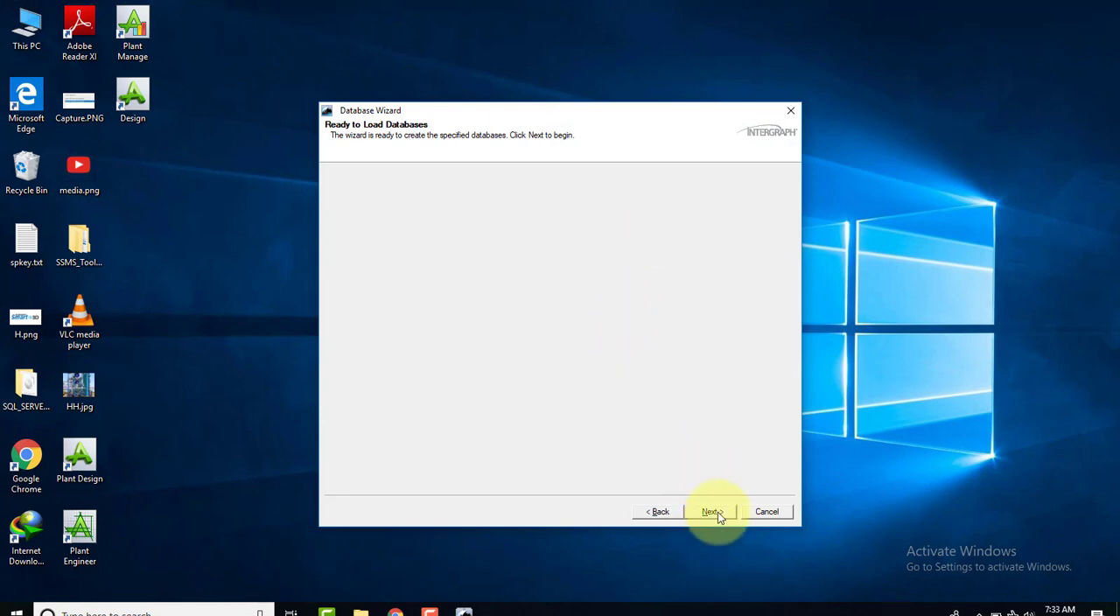
pyautogui.click(716, 513)
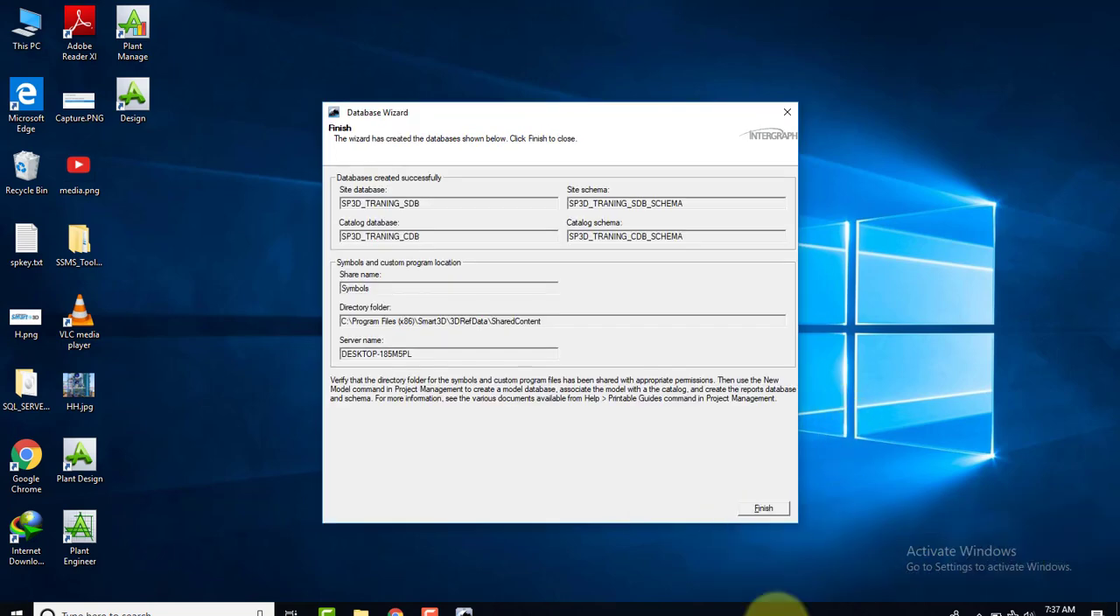
pyautogui.click(764, 509)
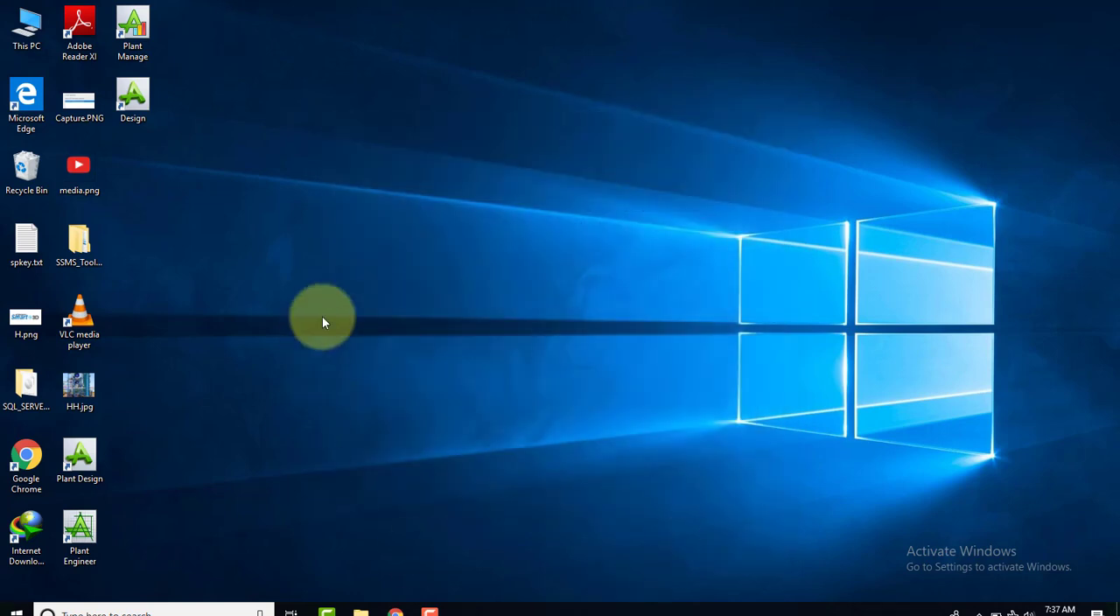
pyautogui.rightClick(322, 317)
pyautogui.click(353, 356)
pyautogui.rightClick(343, 318)
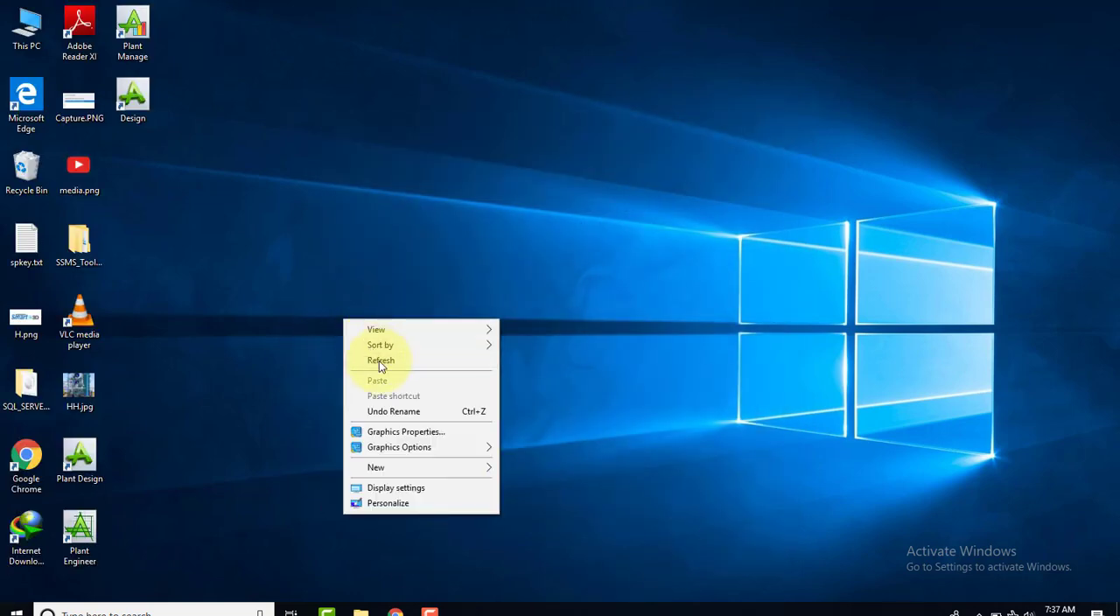
pyautogui.click(378, 359)
# Expand the Intergraph Smart 3D program group among the installed apps and locate the Smart 3D entry
pyautogui.click(15, 609)
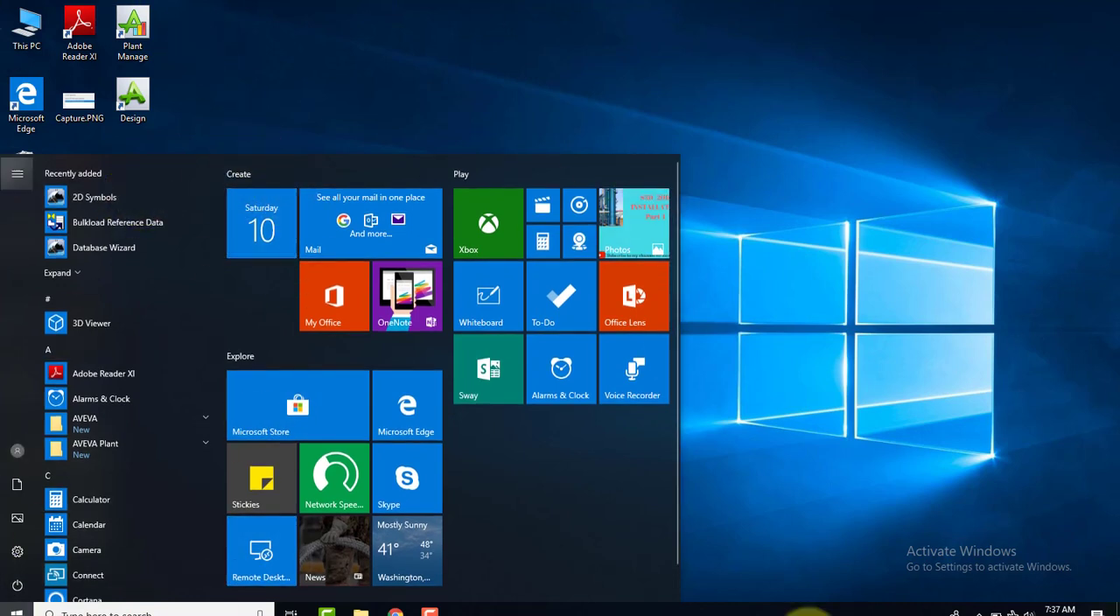
pyautogui.scroll(-5, 177, 394)
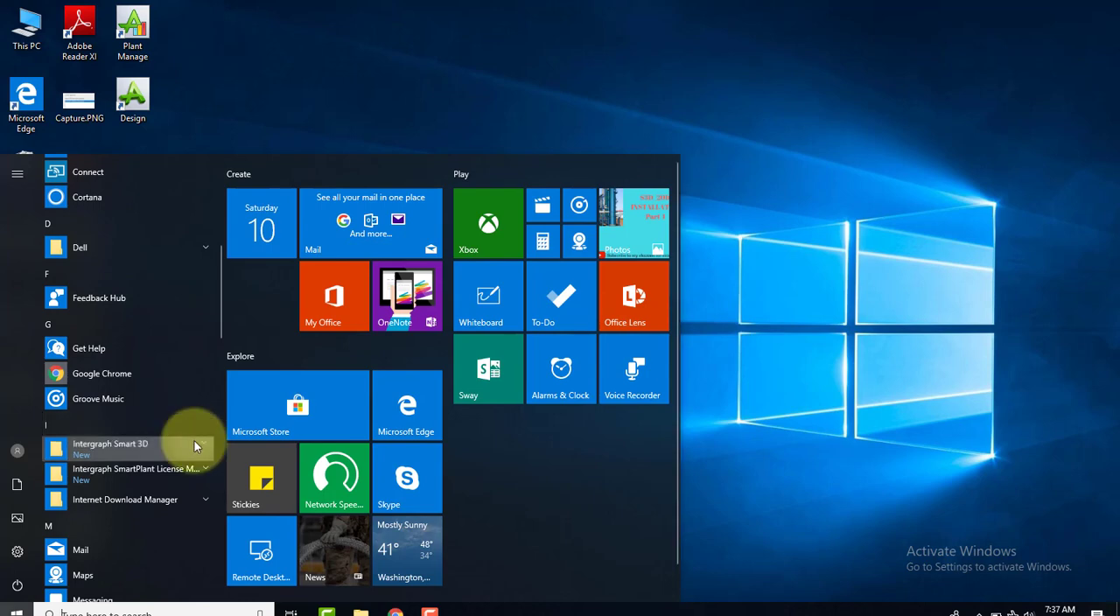
pyautogui.click(195, 440)
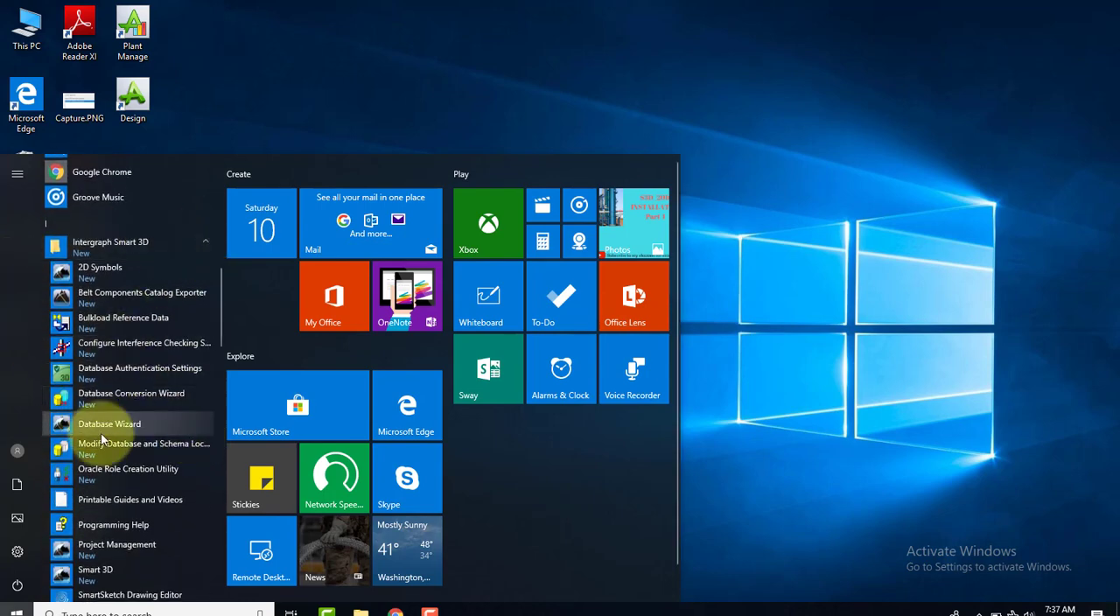
pyautogui.scroll(-3, 145, 425)
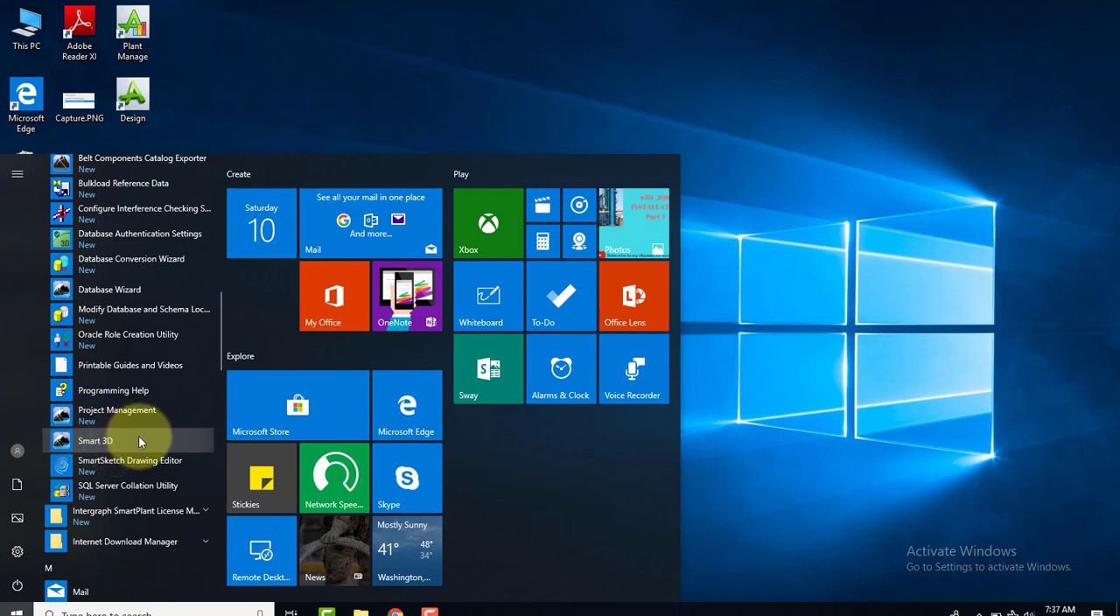
pyautogui.hotkey('ctrl', 'shift', 'd')
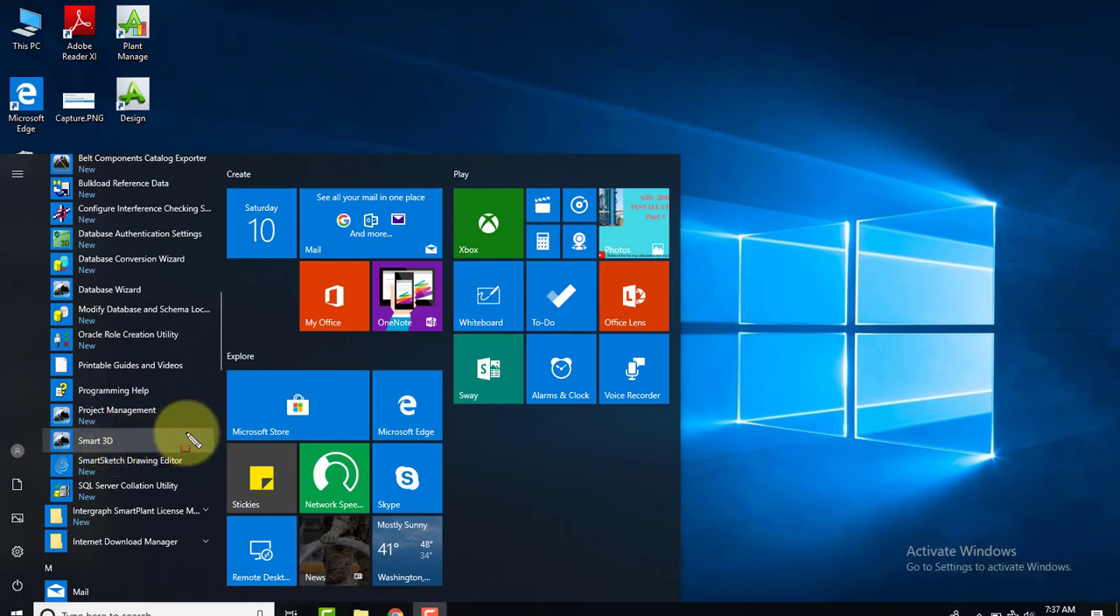
pyautogui.moveTo(197, 430)
pyautogui.mouseDown()
pyautogui.moveTo(196, 450)
pyautogui.moveTo(77, 467)
pyautogui.moveTo(35, 455)
pyautogui.mouseUp()
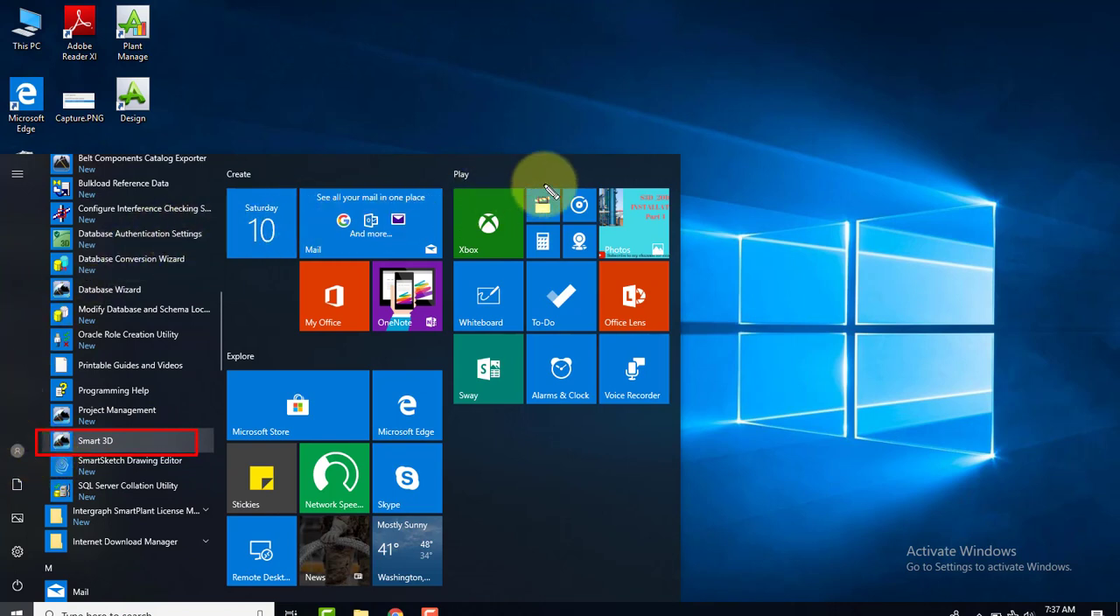
pyautogui.press('Escape')
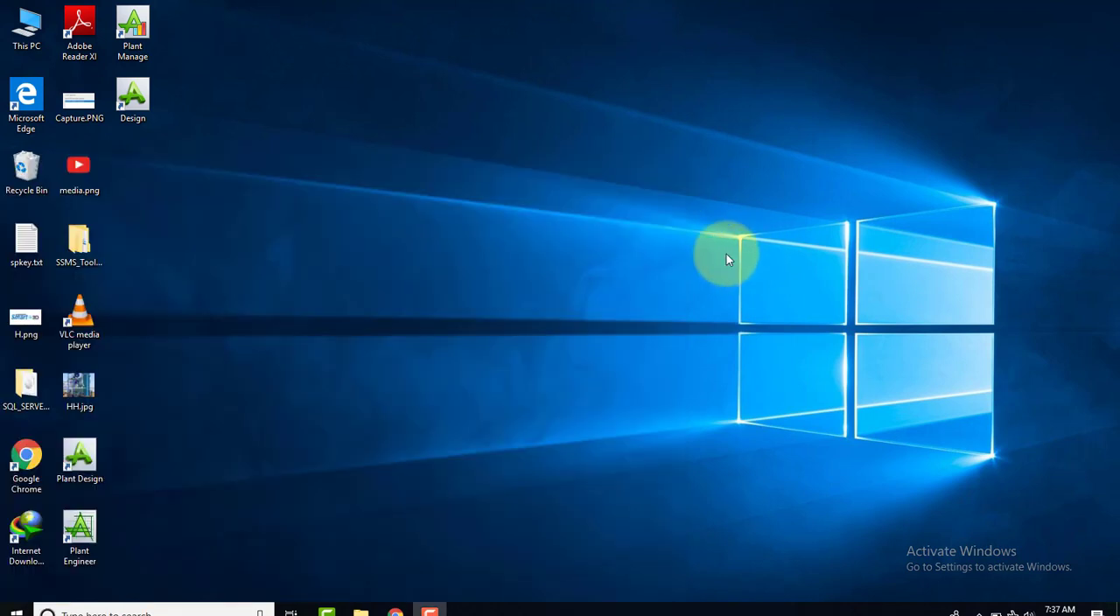
pyautogui.rightClick(331, 196)
pyautogui.click(342, 233)
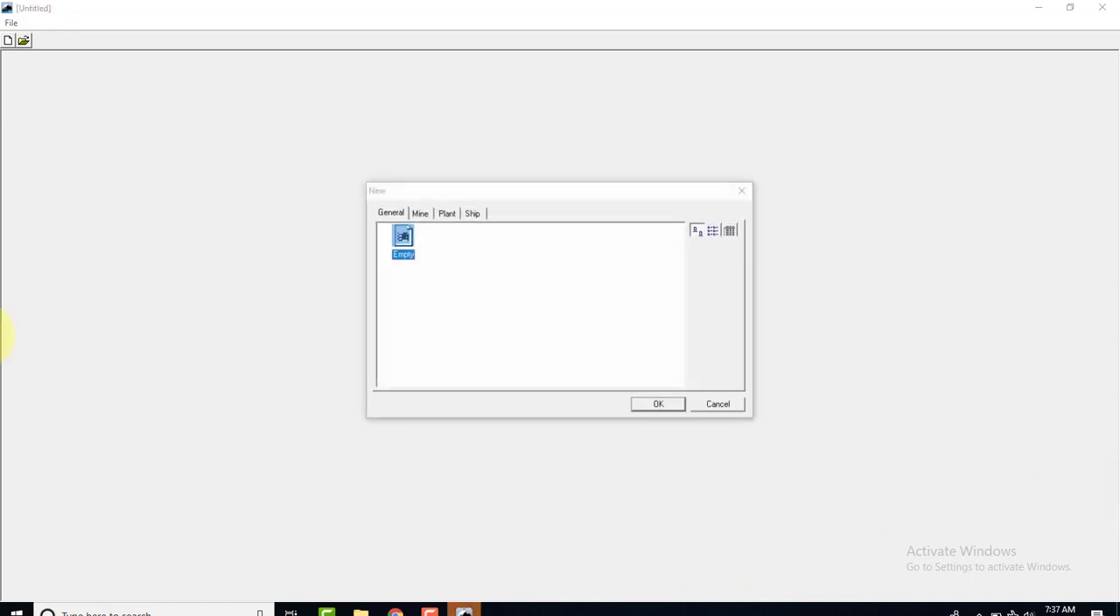
# Start a new Smart 3D session from the English Units template for Mine, after checking the Plant and Ship templates
pyautogui.click(446, 214)
pyautogui.click(473, 215)
pyautogui.click(434, 218)
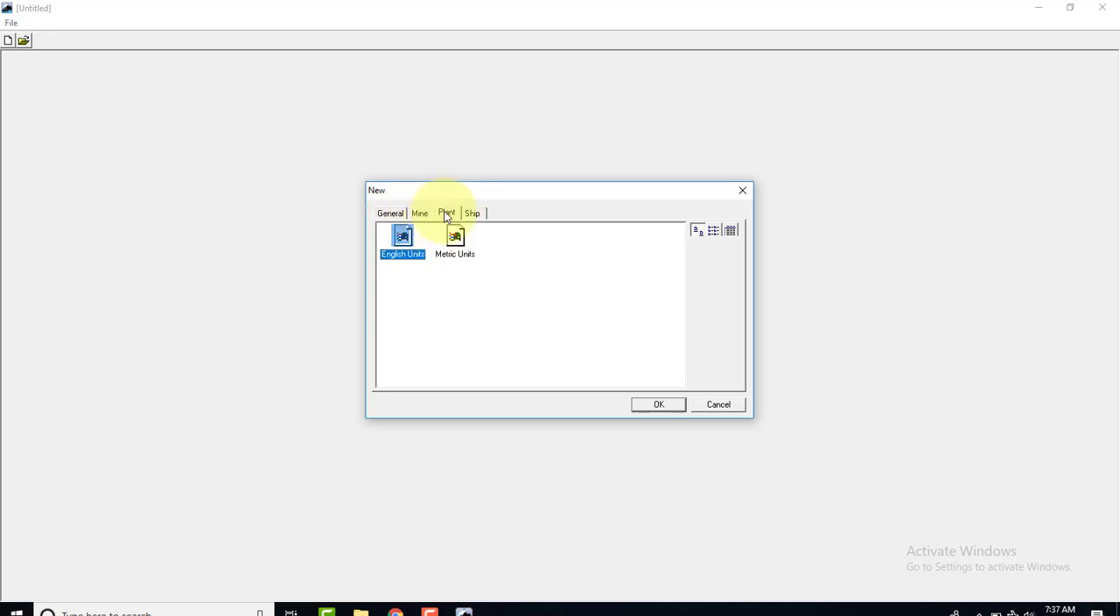
pyautogui.click(419, 214)
pyautogui.click(401, 240)
pyautogui.click(641, 409)
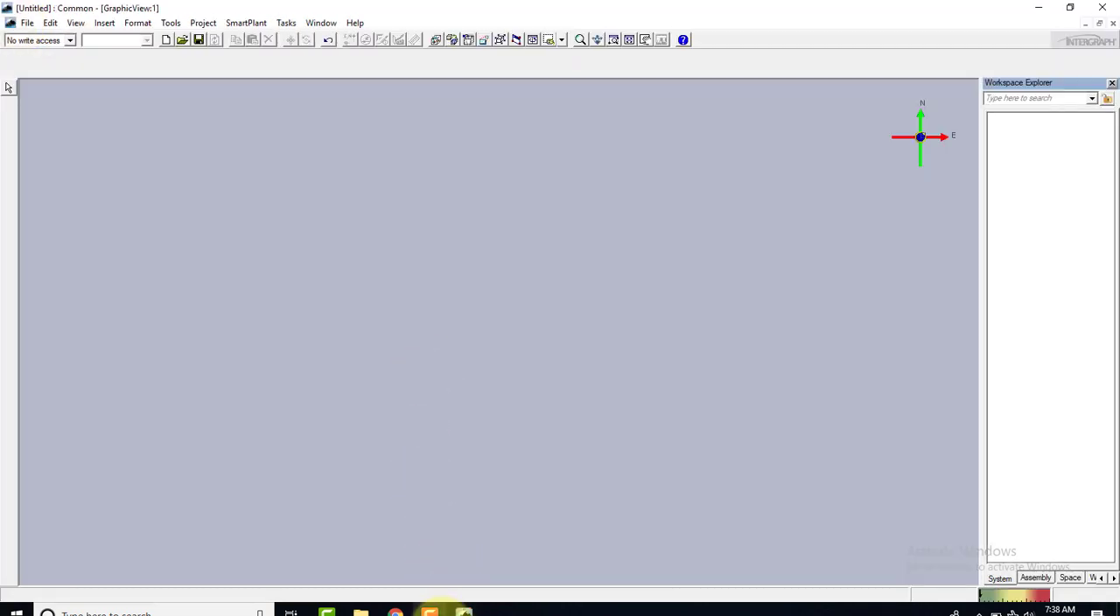
pyautogui.click(428, 610)
pyautogui.click(430, 612)
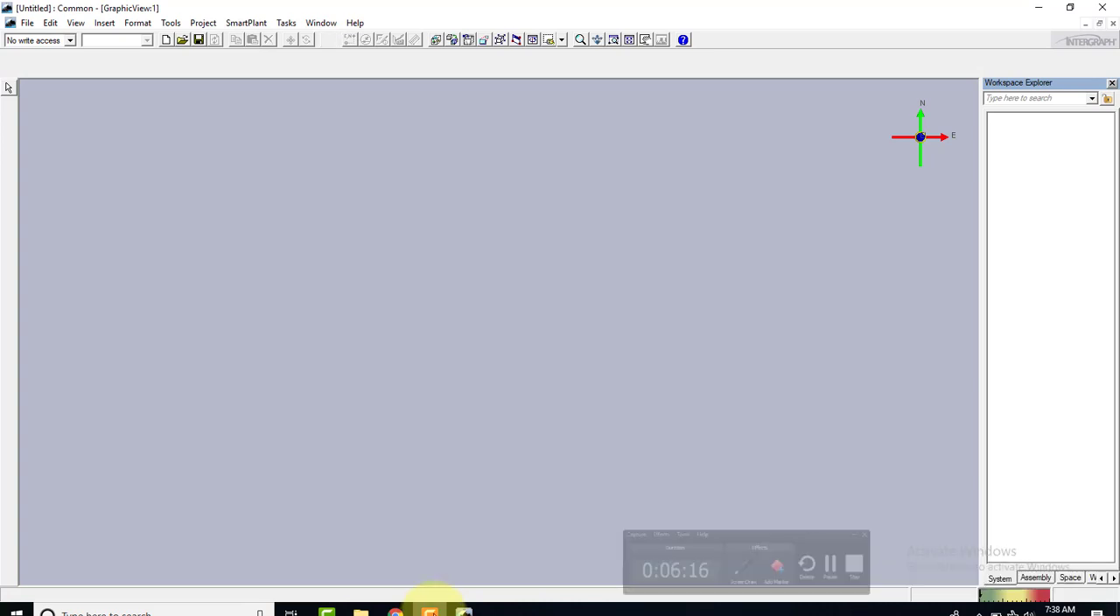
pyautogui.click(11, 23)
pyautogui.click(140, 24)
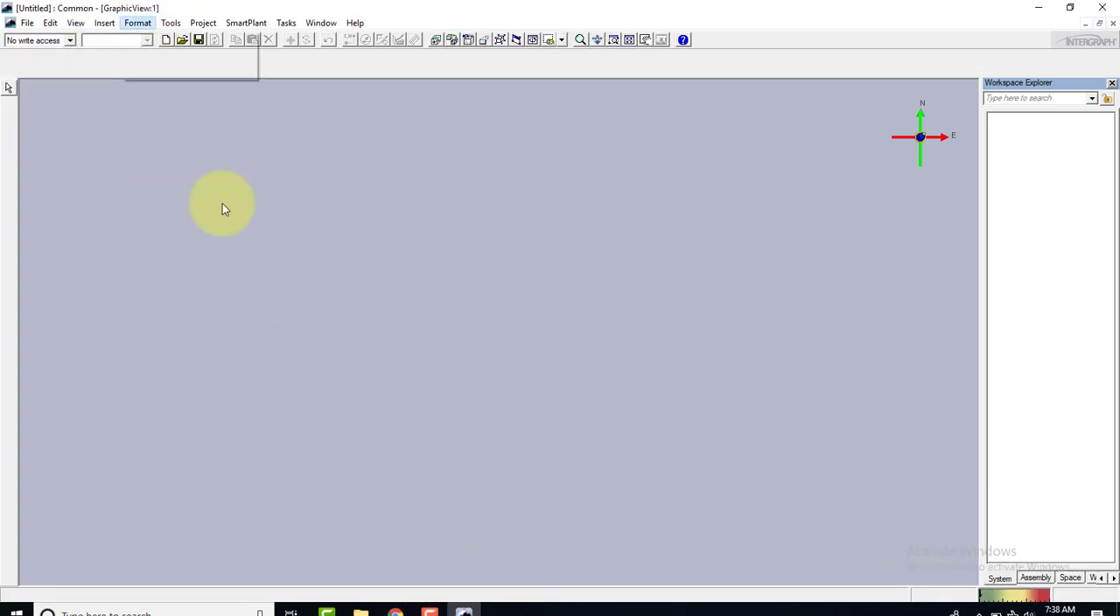
pyautogui.click(302, 271)
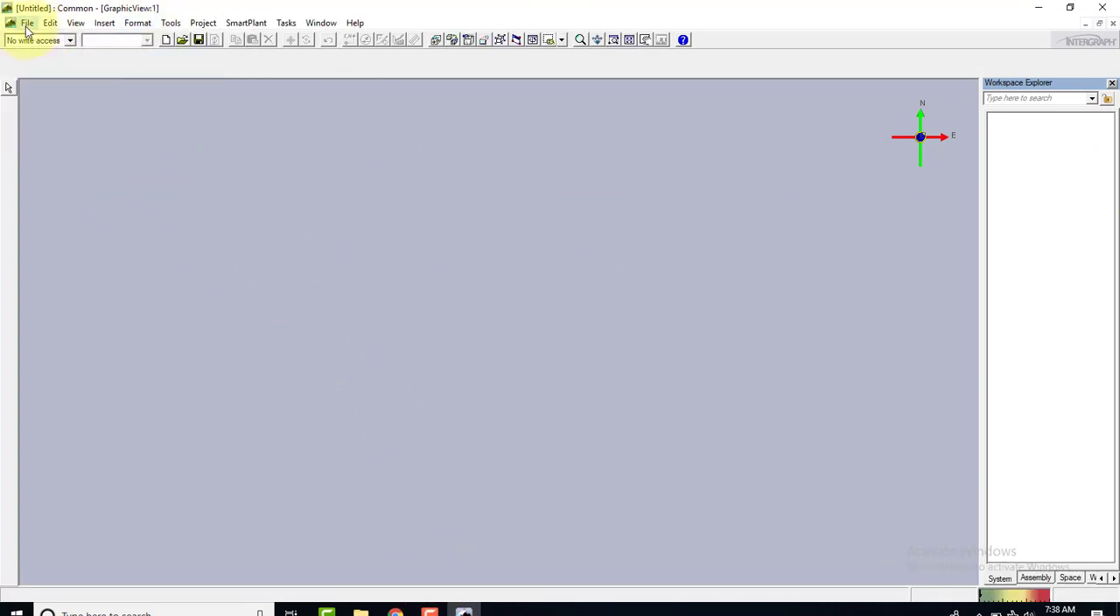
# Check which models and filters can be chosen when defining the workspace, and cancel the definition
pyautogui.click(27, 23)
pyautogui.click(79, 160)
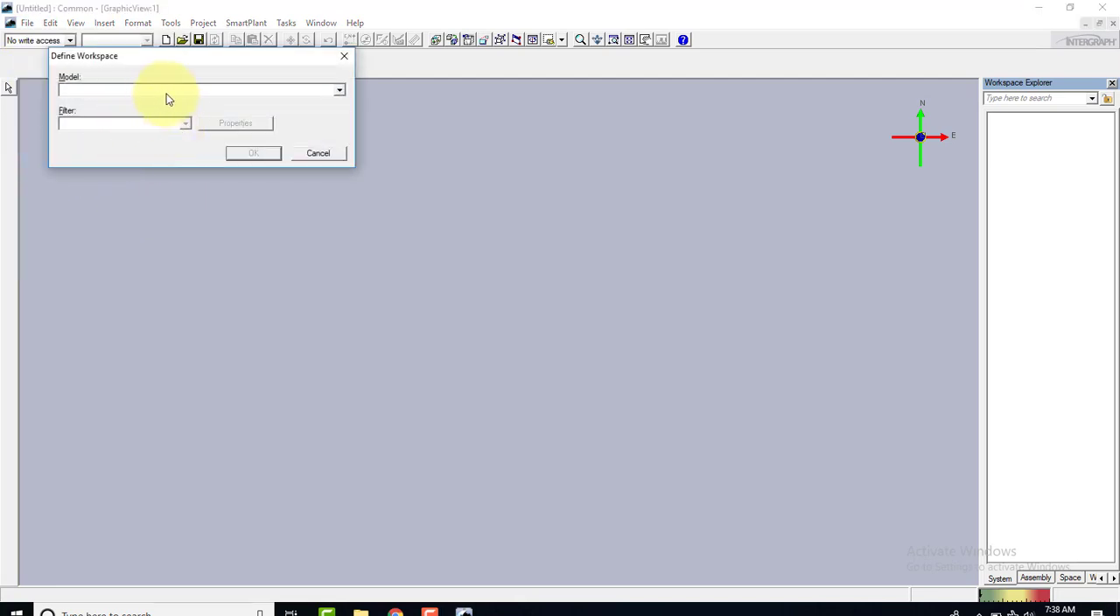
pyautogui.click(283, 95)
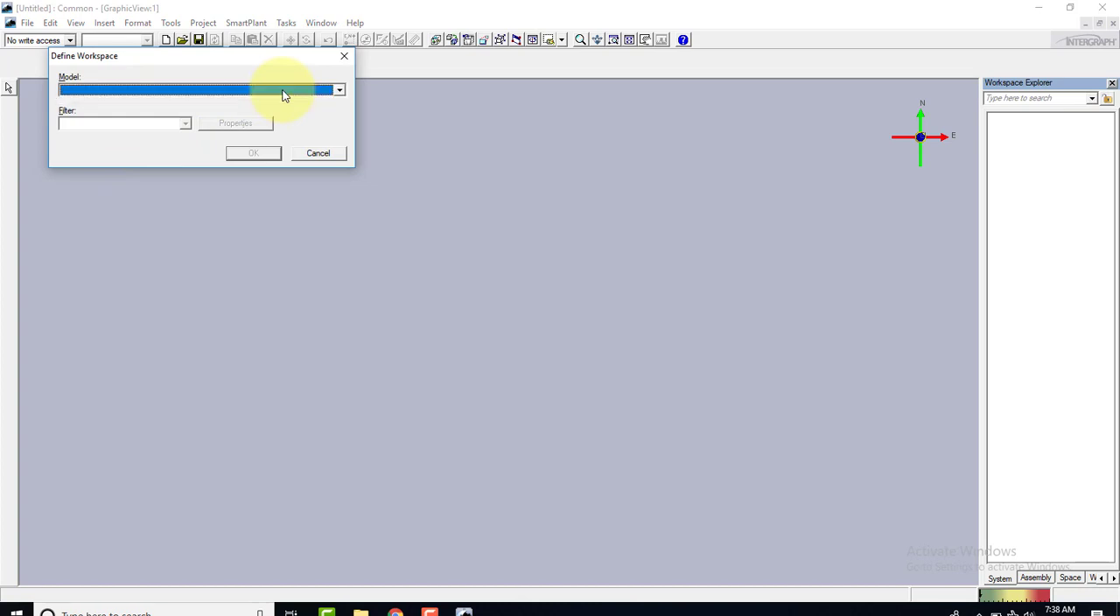
pyautogui.click(282, 92)
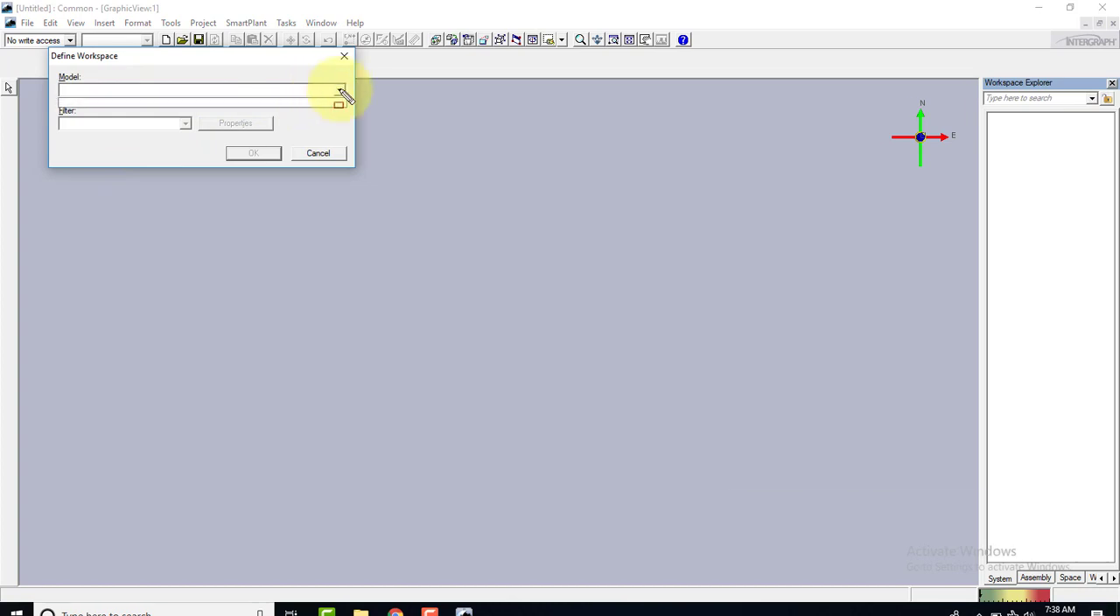
pyautogui.moveTo(350, 76)
pyautogui.mouseDown()
pyautogui.moveTo(56, 119)
pyautogui.moveTo(35, 112)
pyautogui.mouseUp()
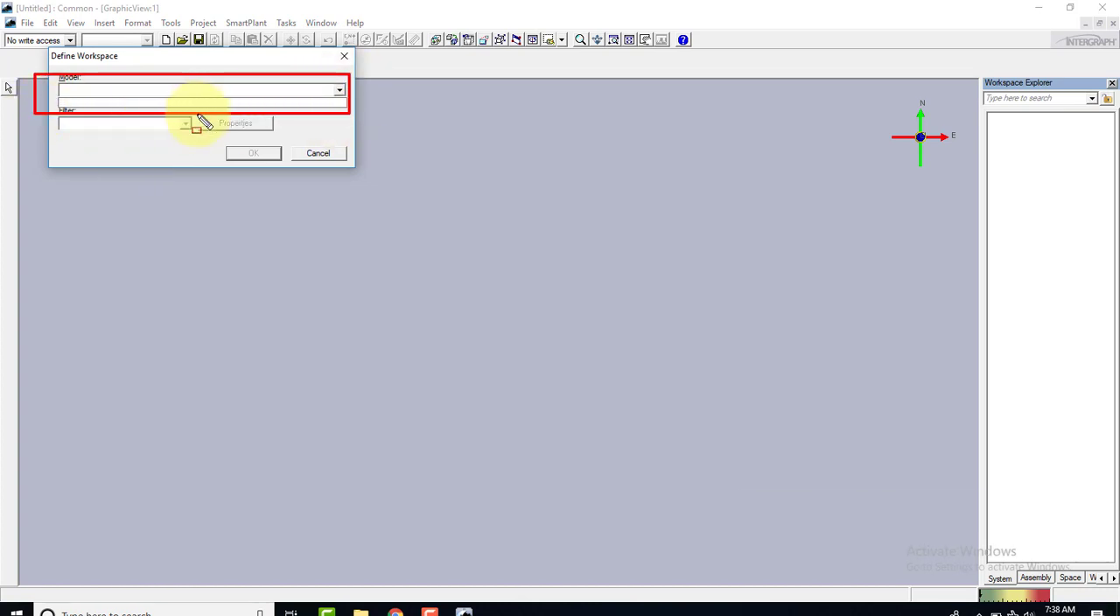
pyautogui.moveTo(198, 113); pyautogui.dragTo(33, 141)
pyautogui.press('Escape')
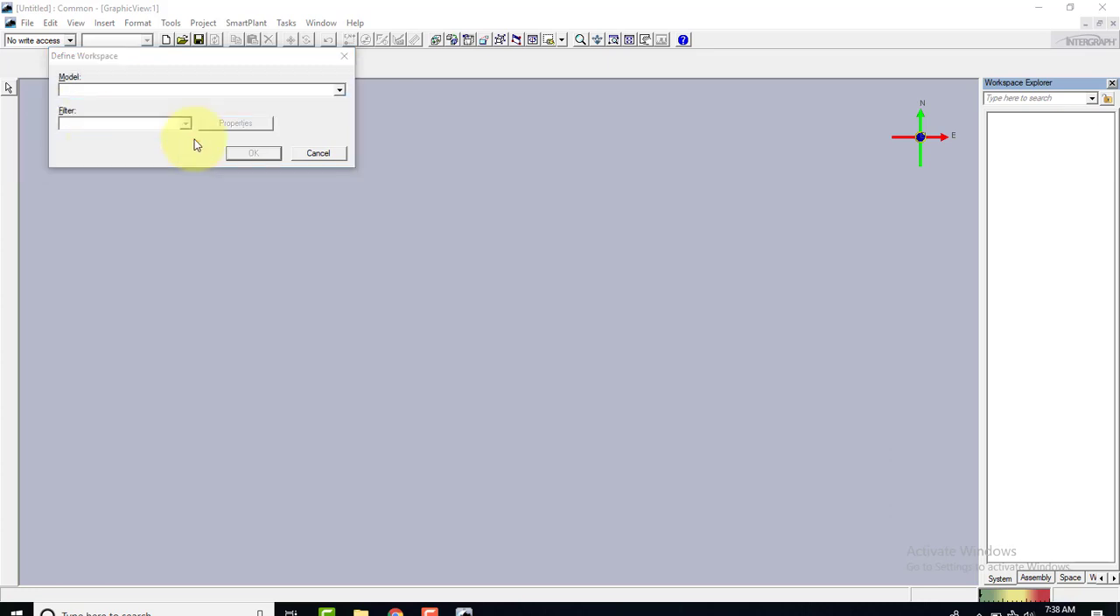
pyautogui.click(305, 158)
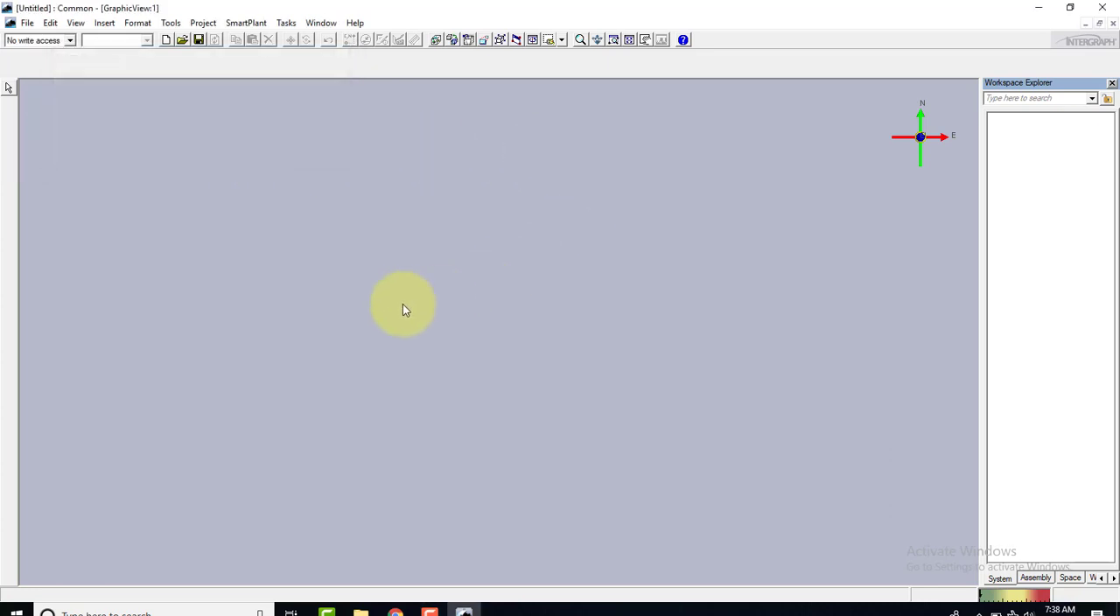
# Close the untitled Smart 3D session without saving its changes and exit the program to the desktop
pyautogui.click(1105, 7)
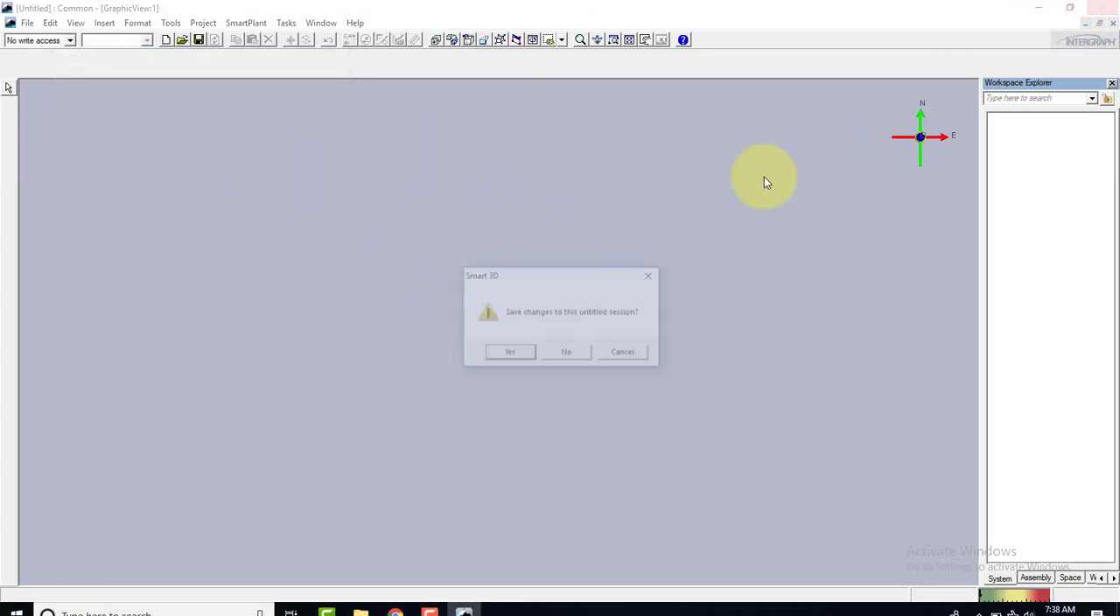
pyautogui.click(573, 351)
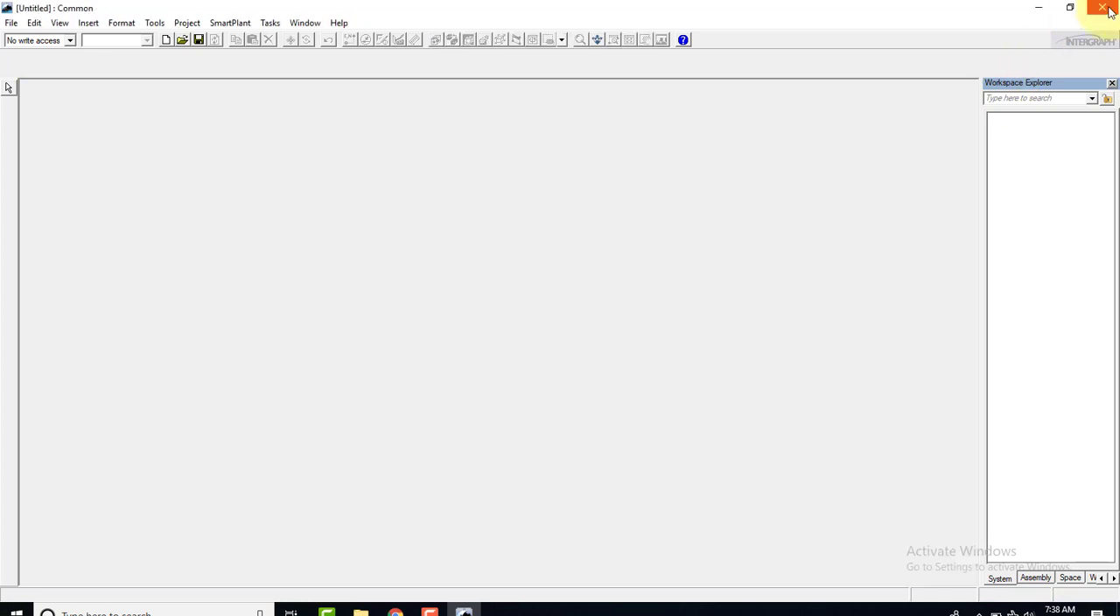
pyautogui.click(1103, 8)
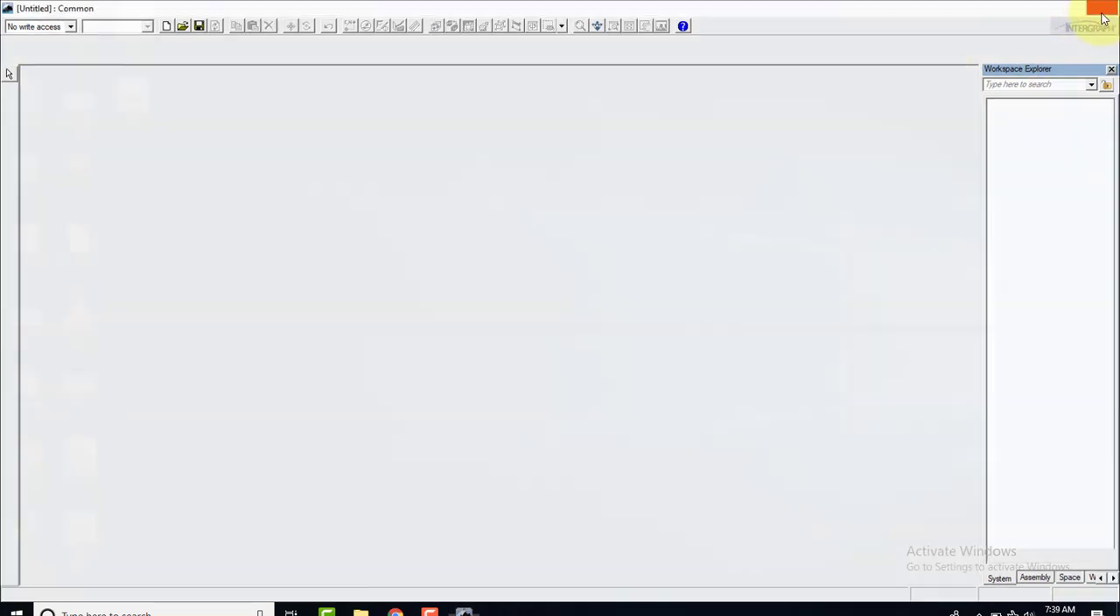
pyautogui.rightClick(306, 208)
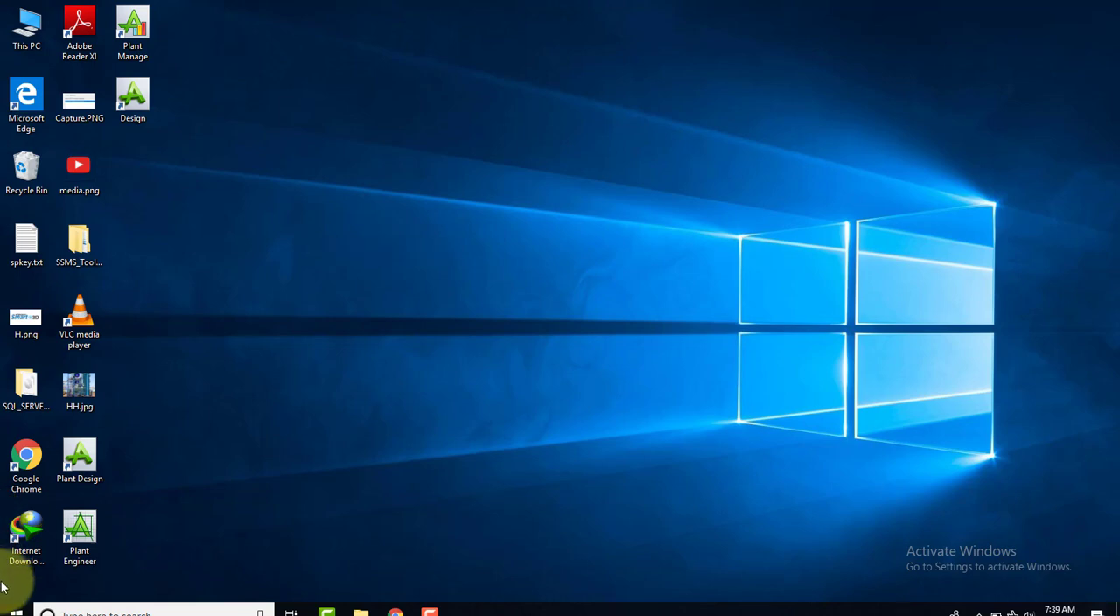
# Launch Project Management from the Intergraph Smart 3D program group
pyautogui.click(14, 607)
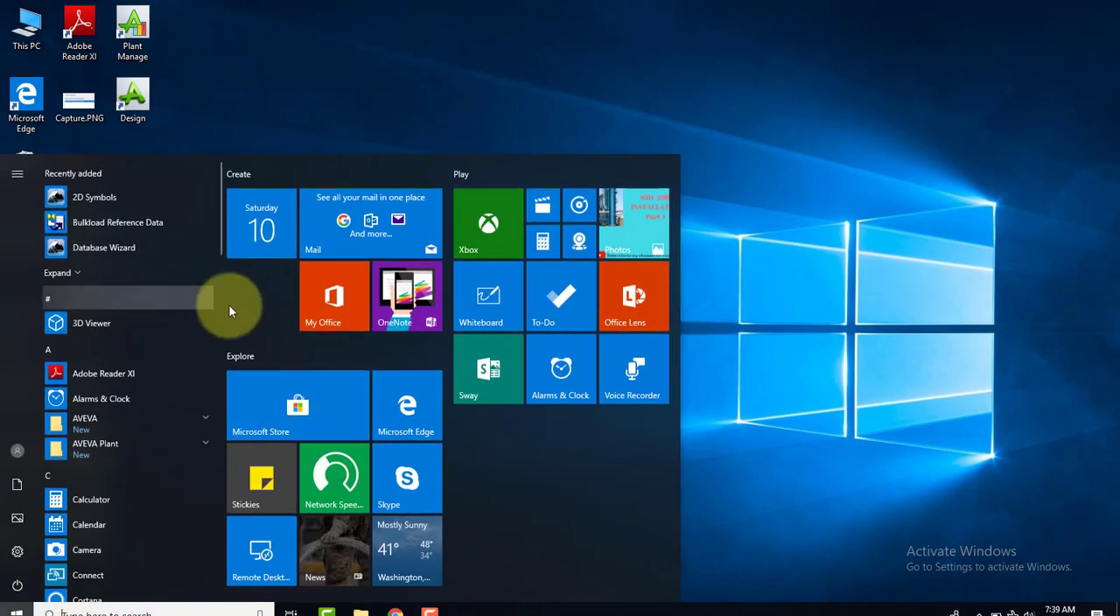
pyautogui.scroll(-6, 148, 362)
pyautogui.click(180, 318)
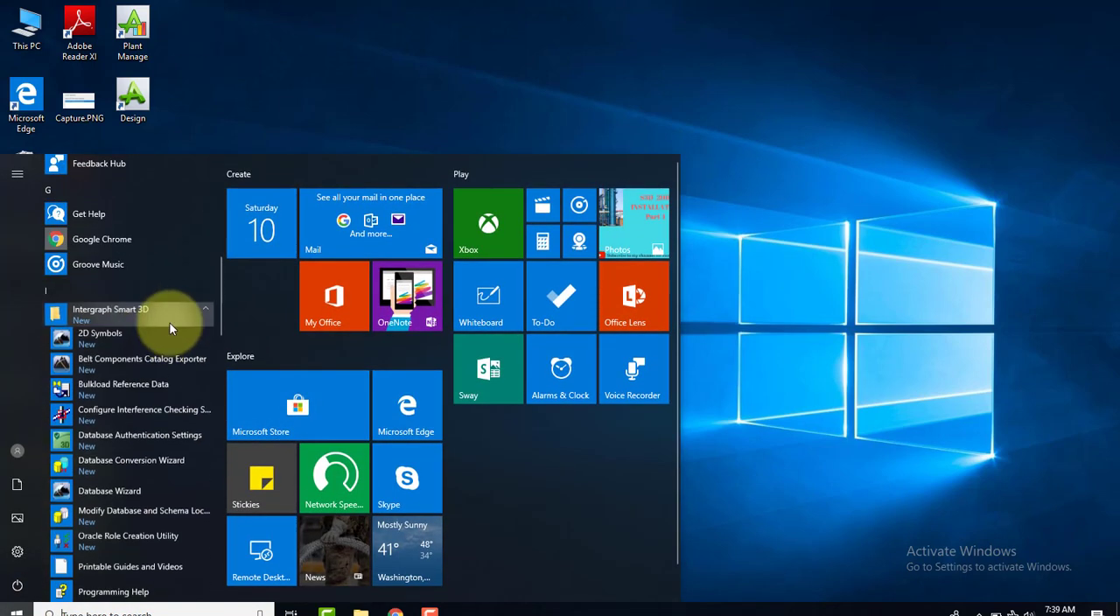
pyautogui.scroll(-4, 163, 400)
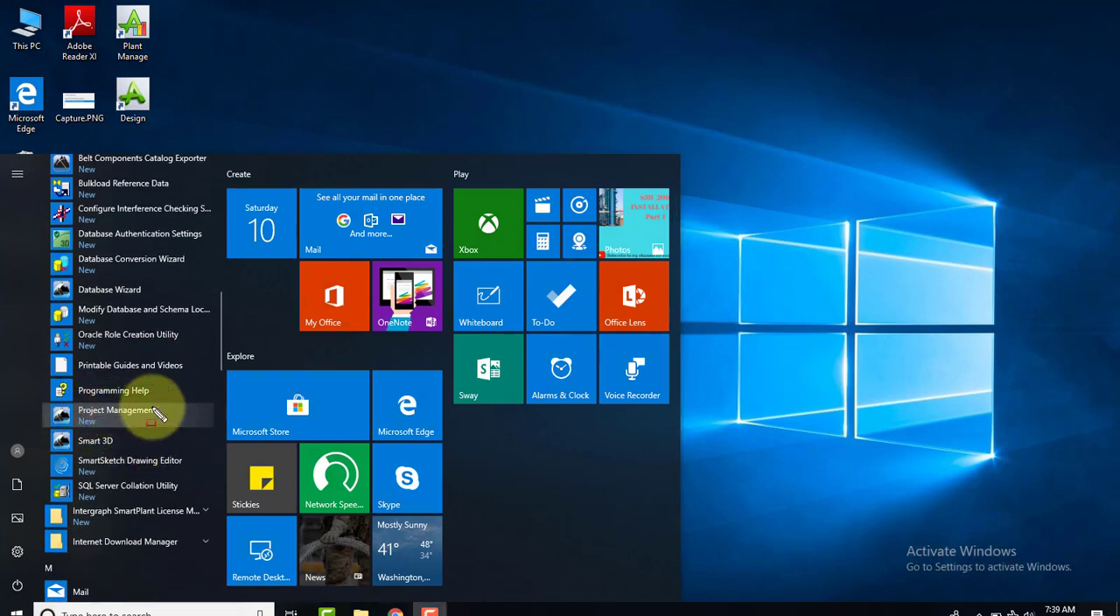
pyautogui.click(103, 416)
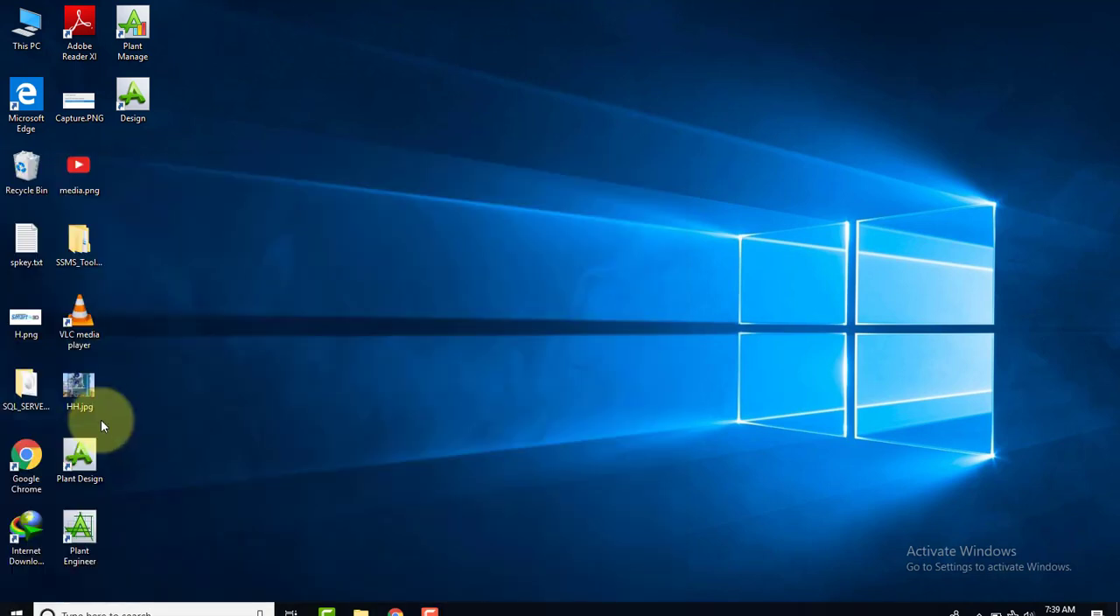
pyautogui.click(16, 610)
pyautogui.scroll(-10, 87, 460)
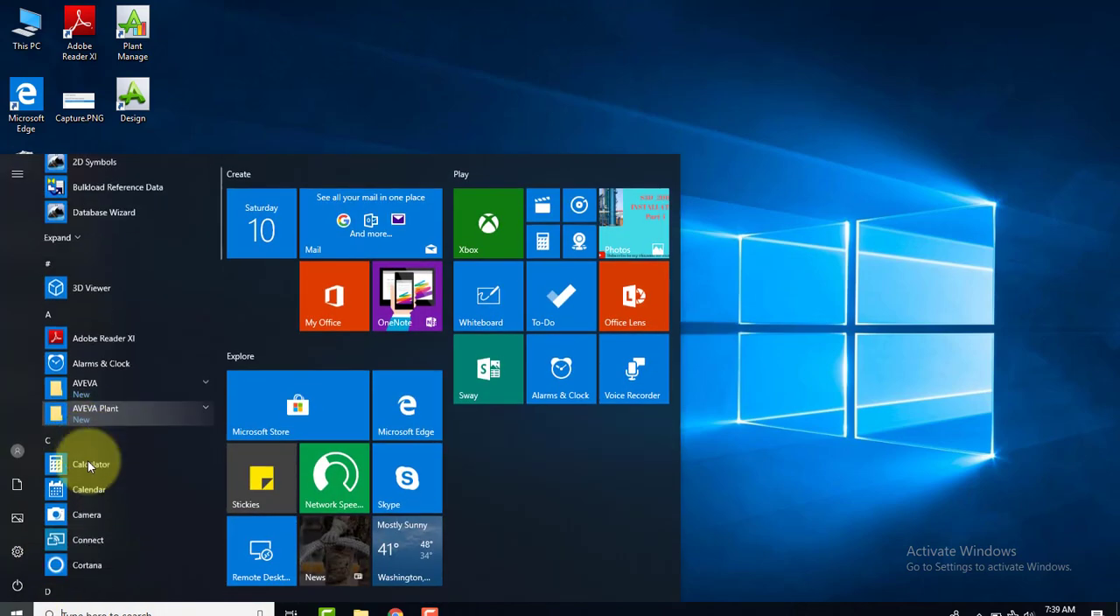
pyautogui.click(188, 250)
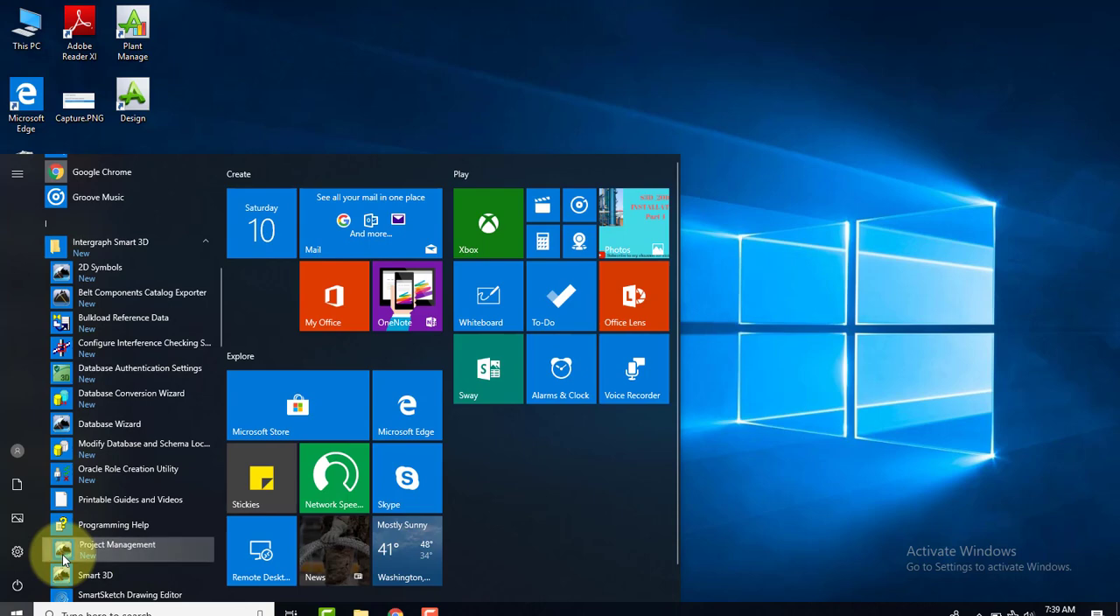
pyautogui.click(107, 556)
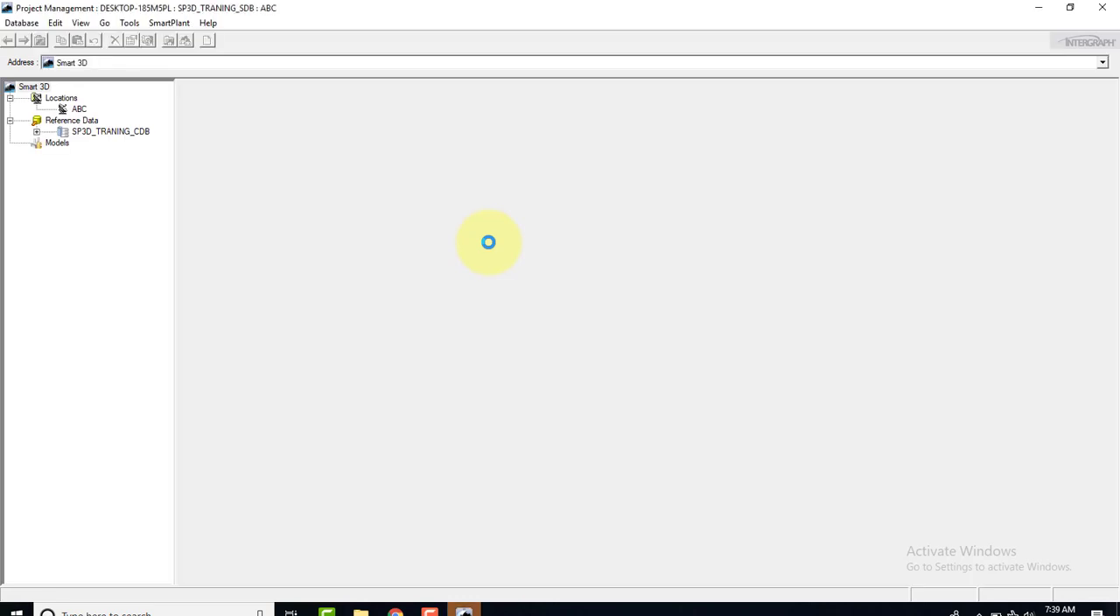
# Begin a new model named TRANING with description S3D_TRANING and site ABC, and enter the owner's name
pyautogui.click(21, 25)
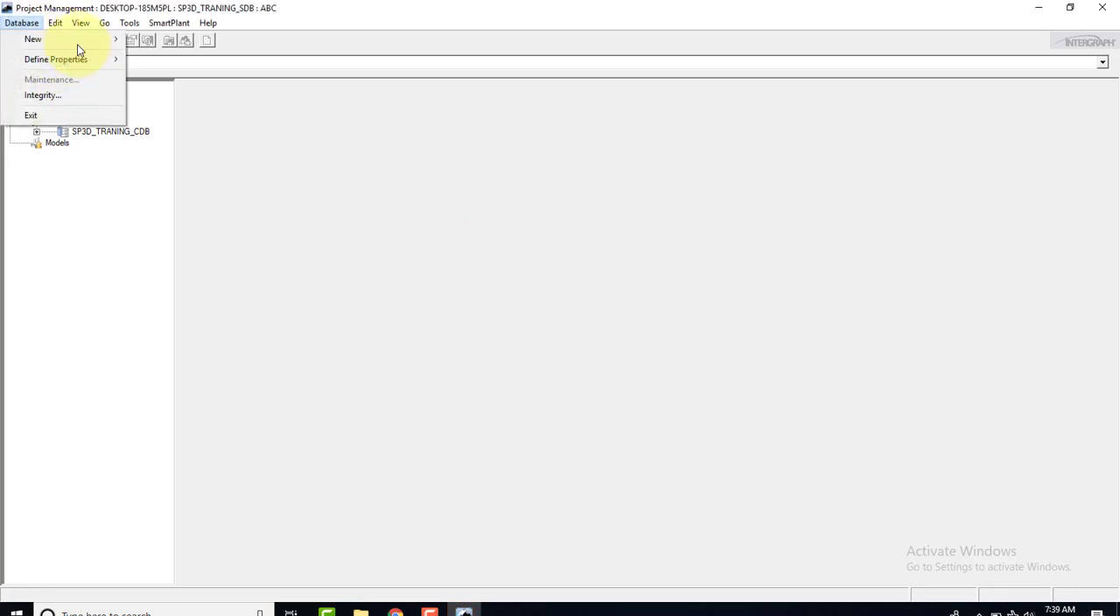
pyautogui.moveTo(80, 42)
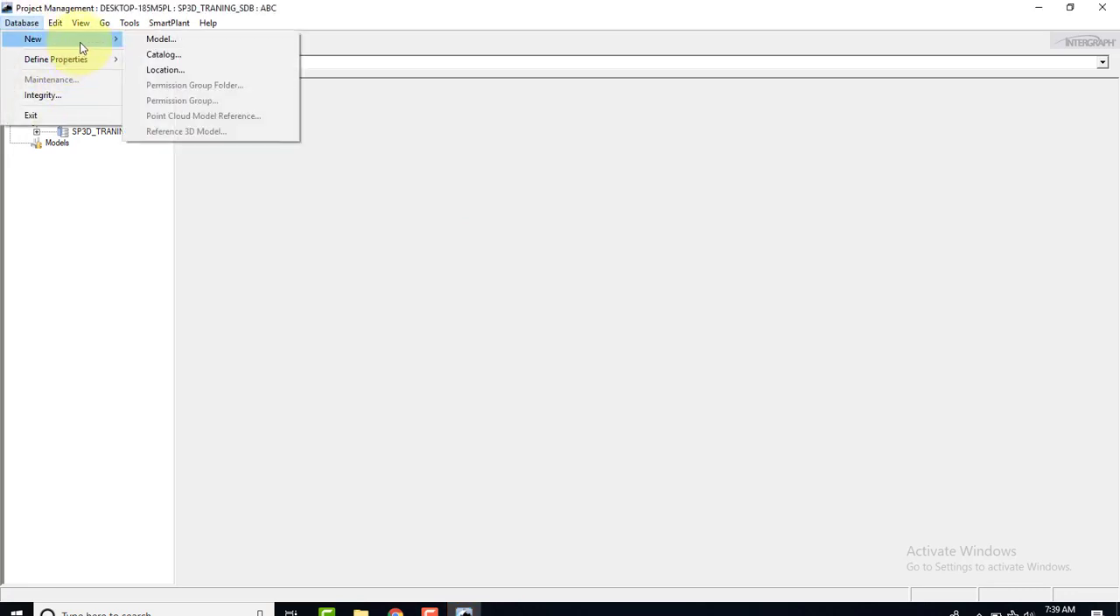
pyautogui.click(161, 39)
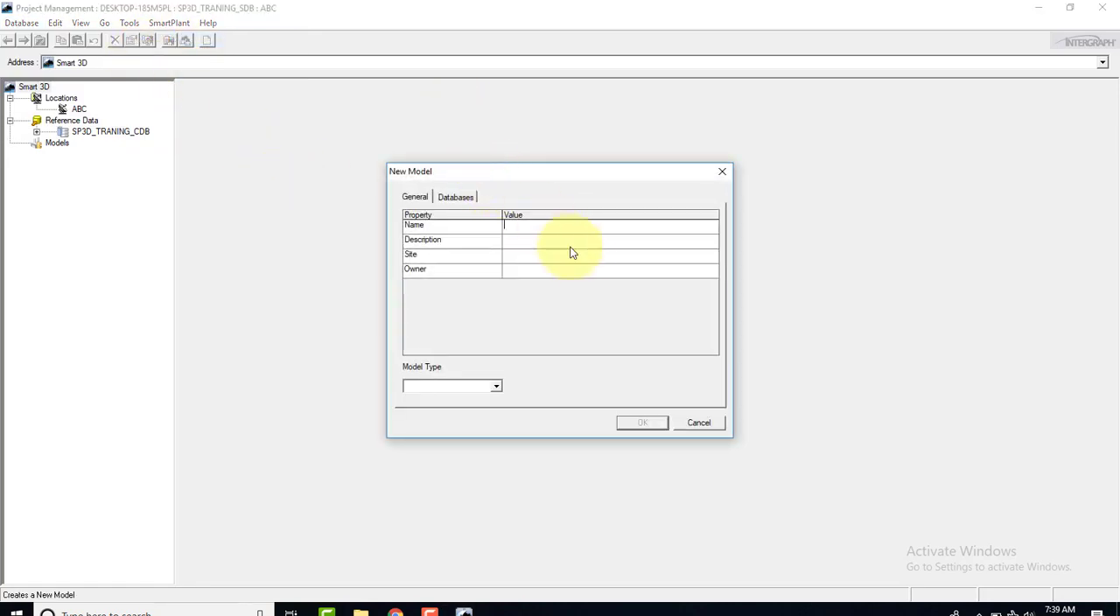
pyautogui.click(540, 228)
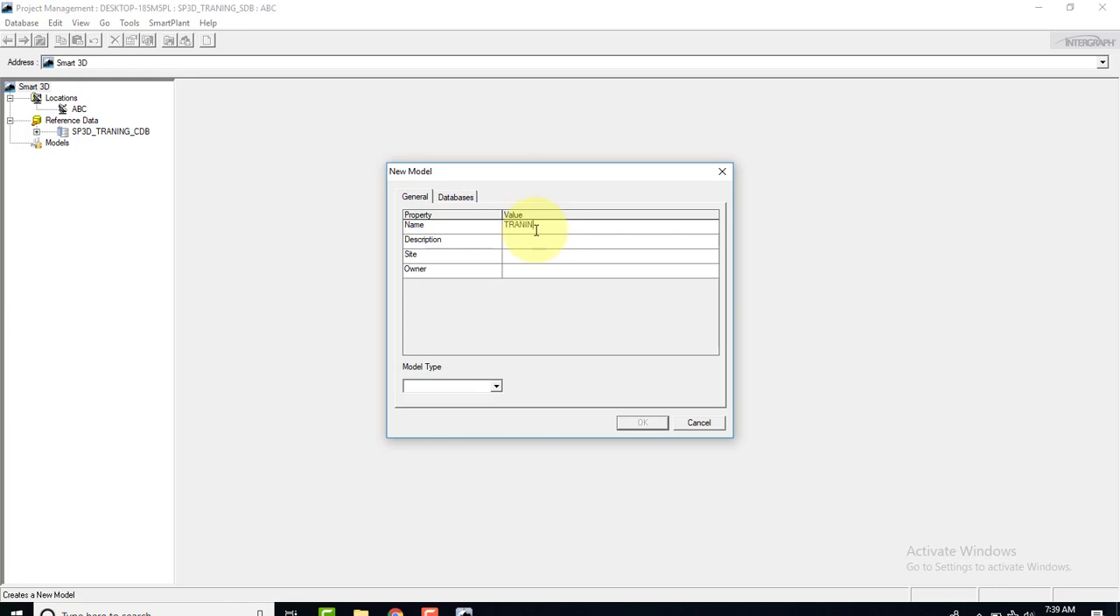
pyautogui.press('Tab')
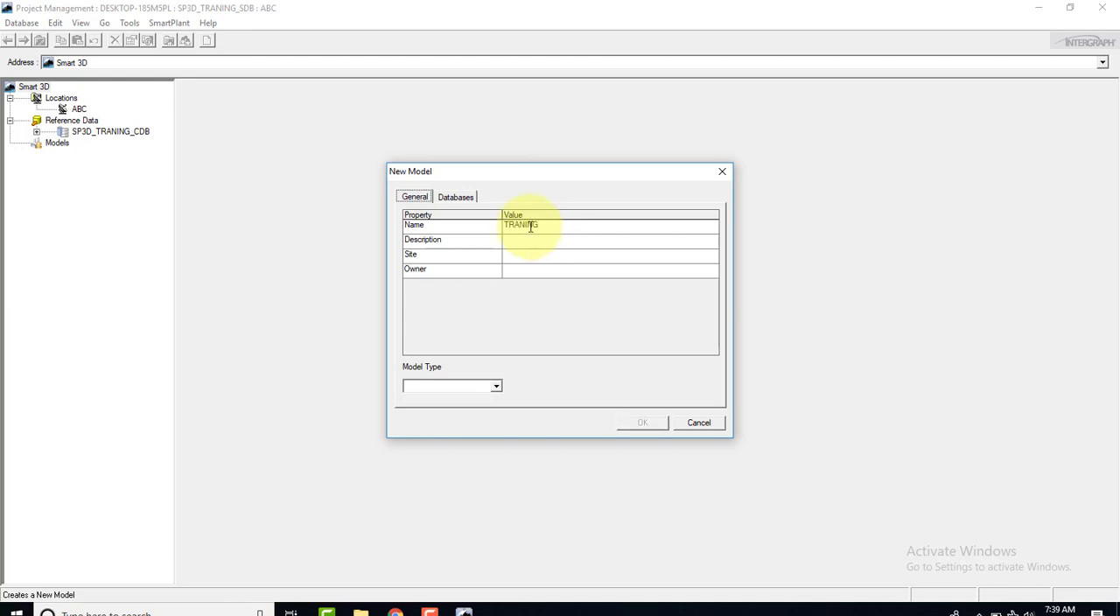
pyautogui.click(532, 244)
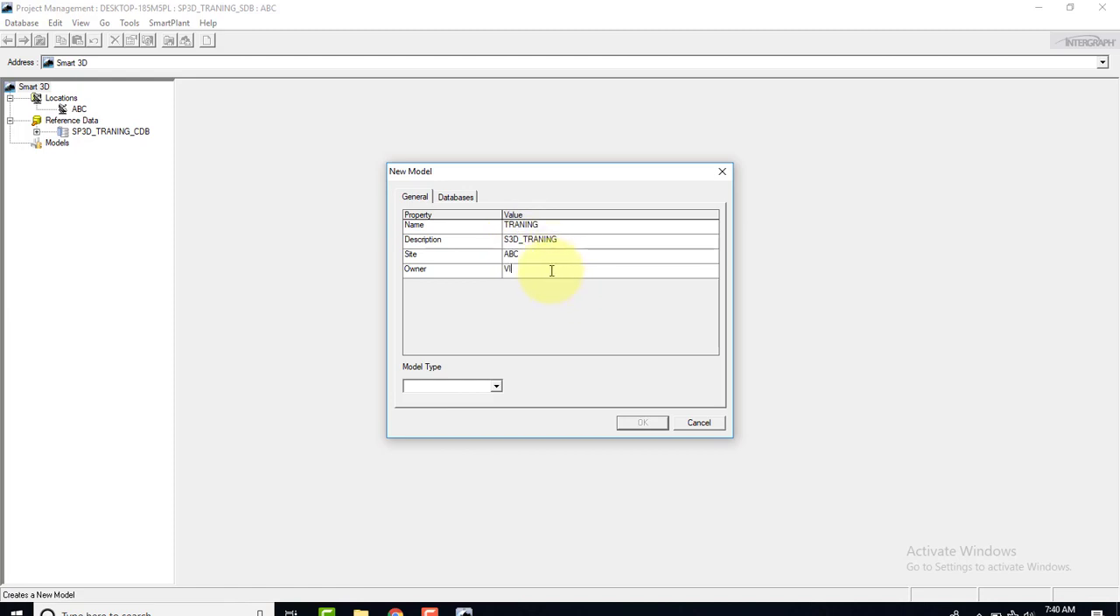
pyautogui.write('TE')
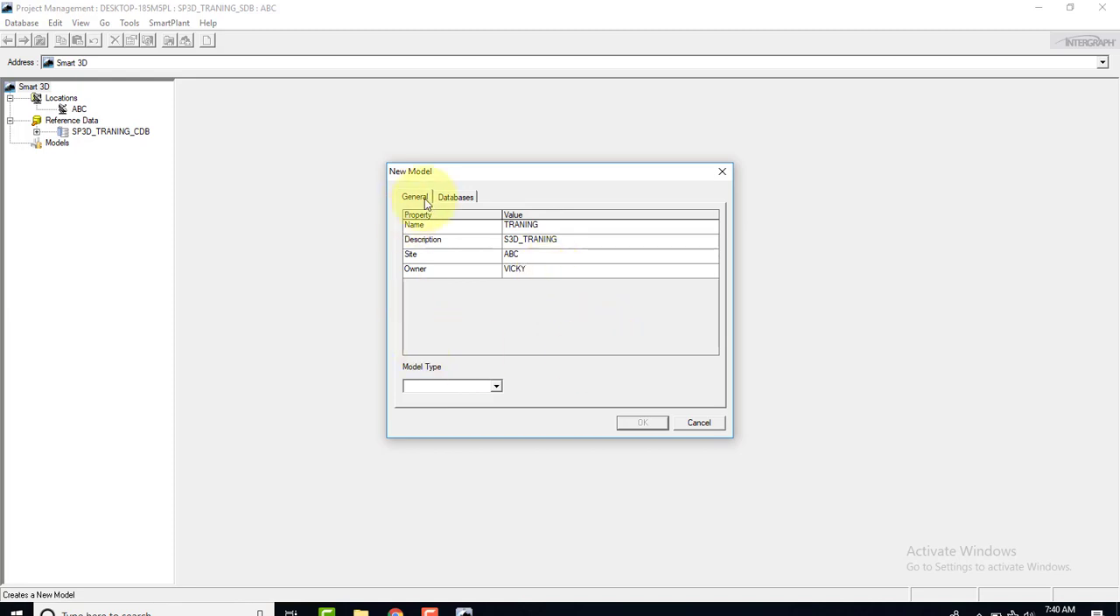
# Set the first entry in the new model's database list to the Catalog type
pyautogui.click(446, 199)
pyautogui.click(442, 240)
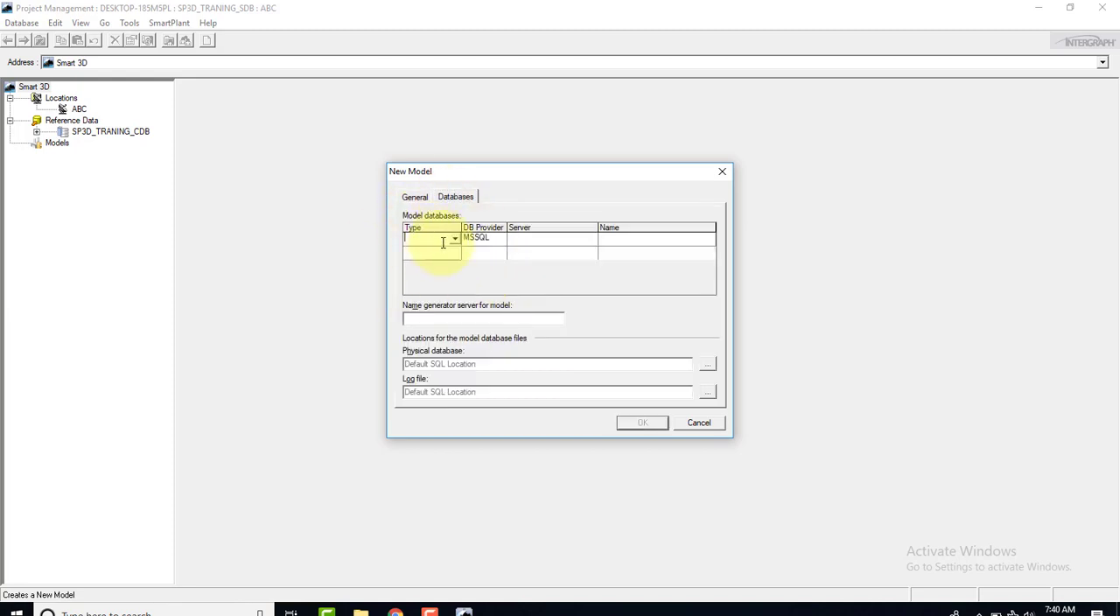
pyautogui.click(467, 243)
pyautogui.click(454, 241)
pyautogui.click(454, 241)
pyautogui.click(438, 249)
# Add a Model database and a Reports database below the Catalog entry in the new model's database list
pyautogui.click(453, 256)
pyautogui.click(449, 254)
pyautogui.click(434, 274)
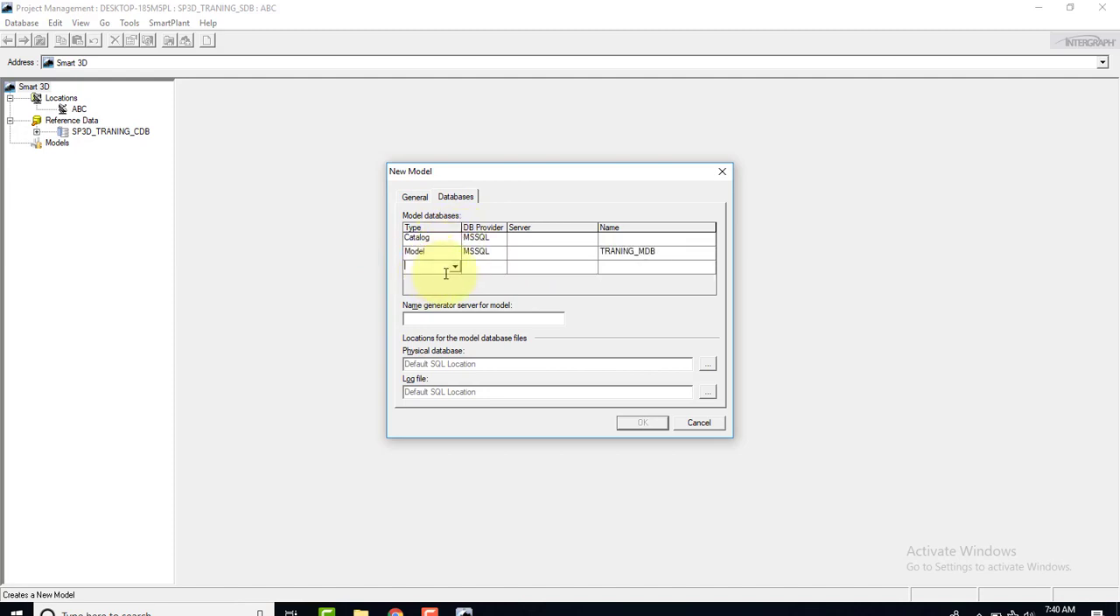
pyautogui.click(452, 268)
pyautogui.click(454, 267)
pyautogui.click(443, 299)
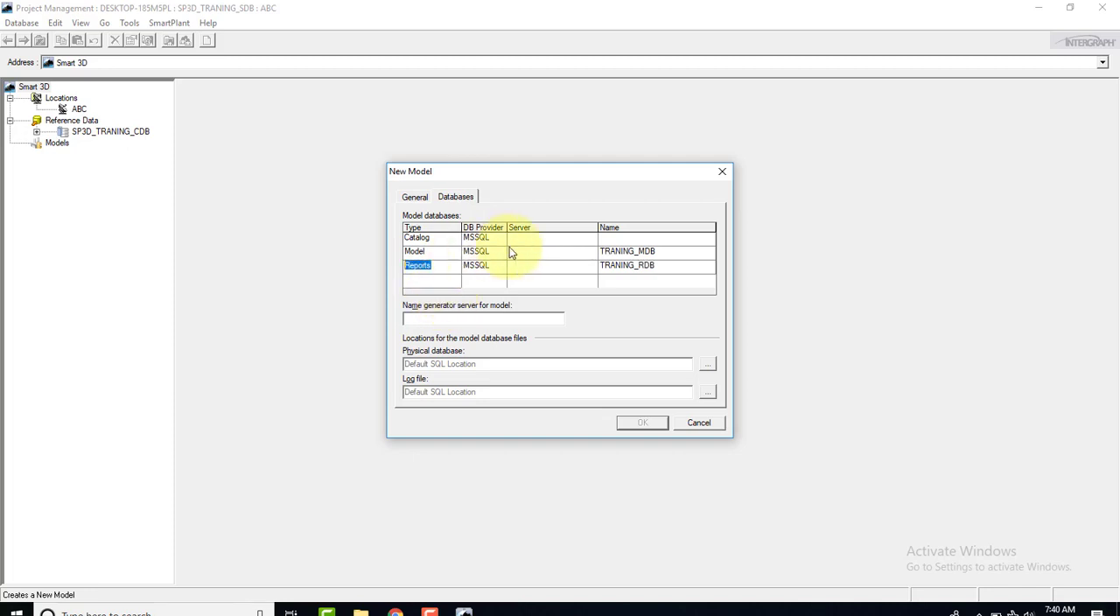
# Set the server of the Catalog, Model and Reports databases to DESKTOP-185M5PL
pyautogui.click(565, 244)
pyautogui.click(591, 239)
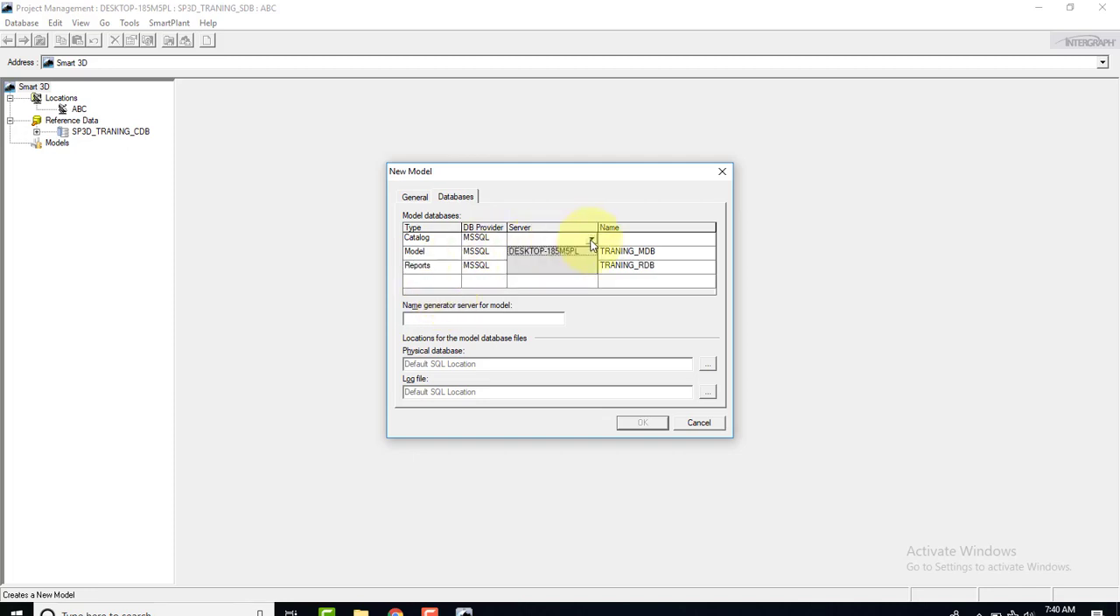
pyautogui.click(546, 253)
pyautogui.click(569, 251)
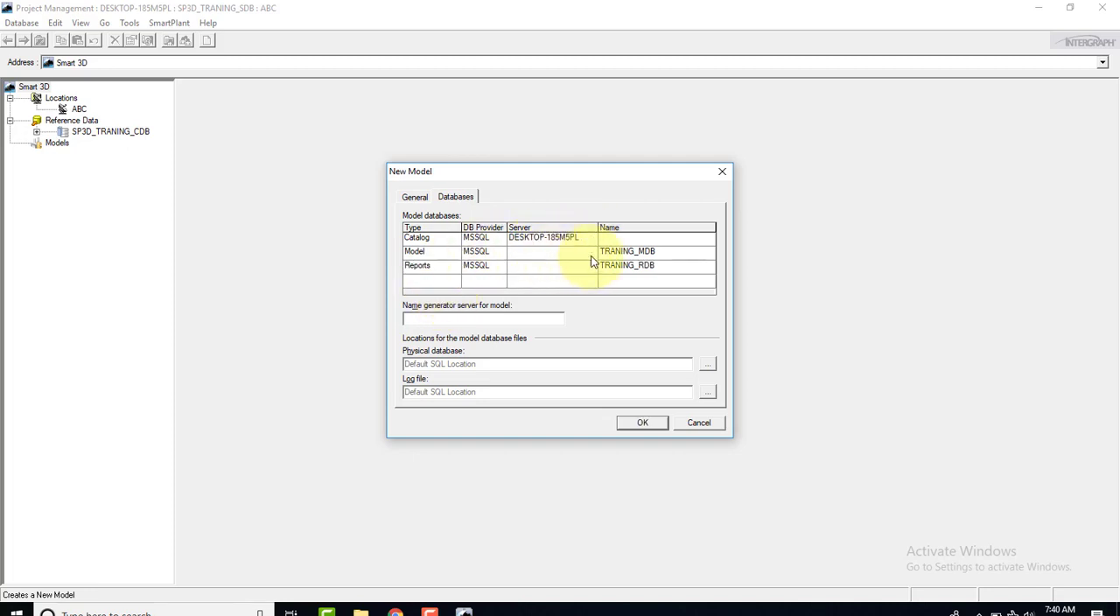
pyautogui.click(591, 252)
pyautogui.click(566, 267)
pyautogui.click(564, 266)
pyautogui.click(590, 268)
pyautogui.click(571, 278)
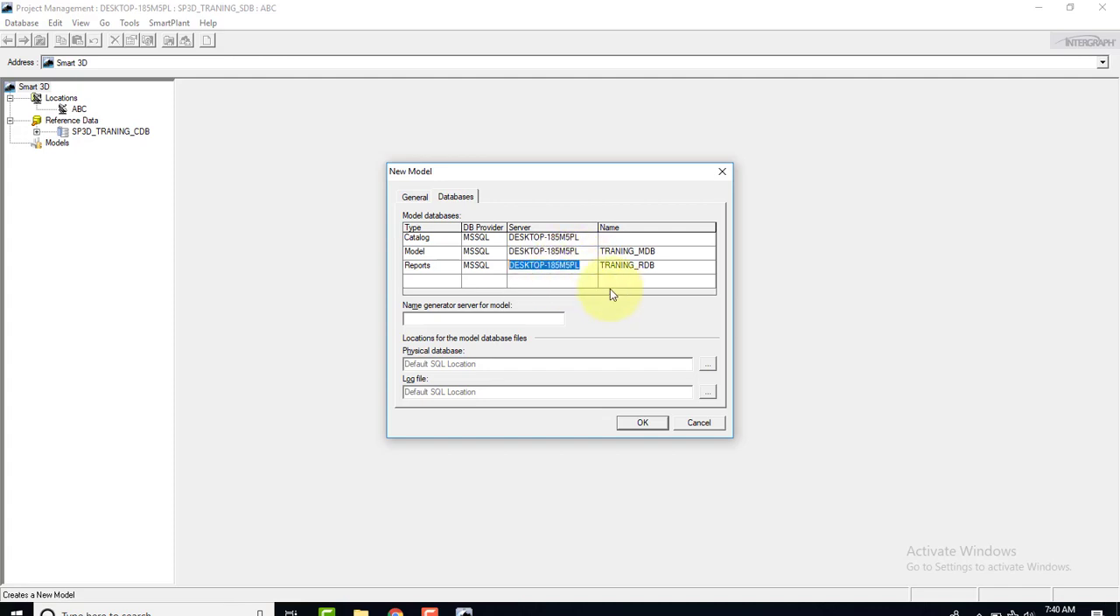
pyautogui.click(582, 238)
pyautogui.click(582, 238)
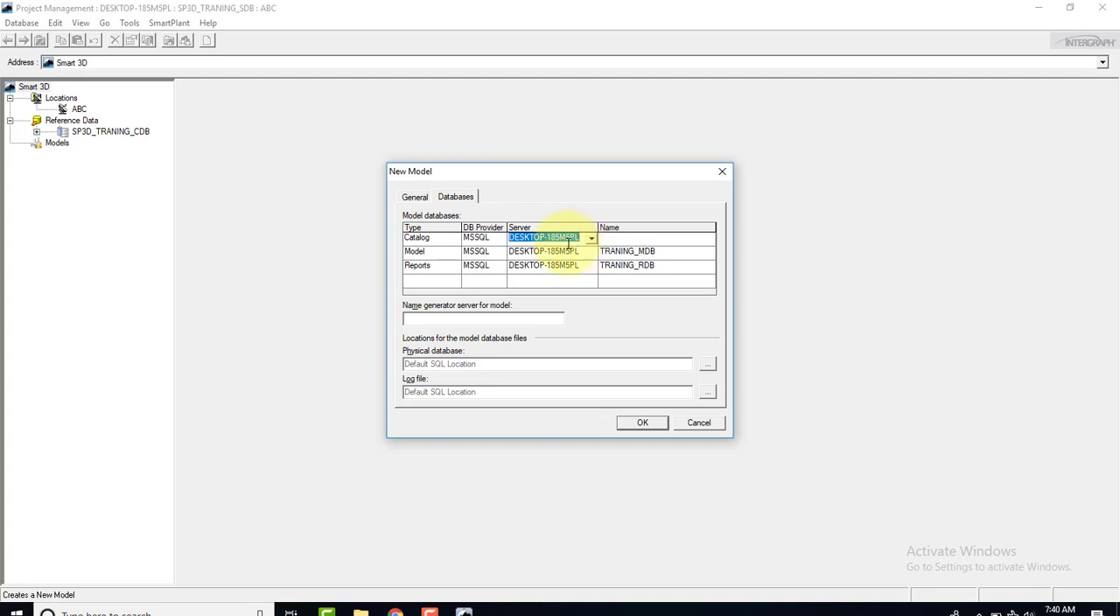
pyautogui.click(548, 238)
pyautogui.click(568, 252)
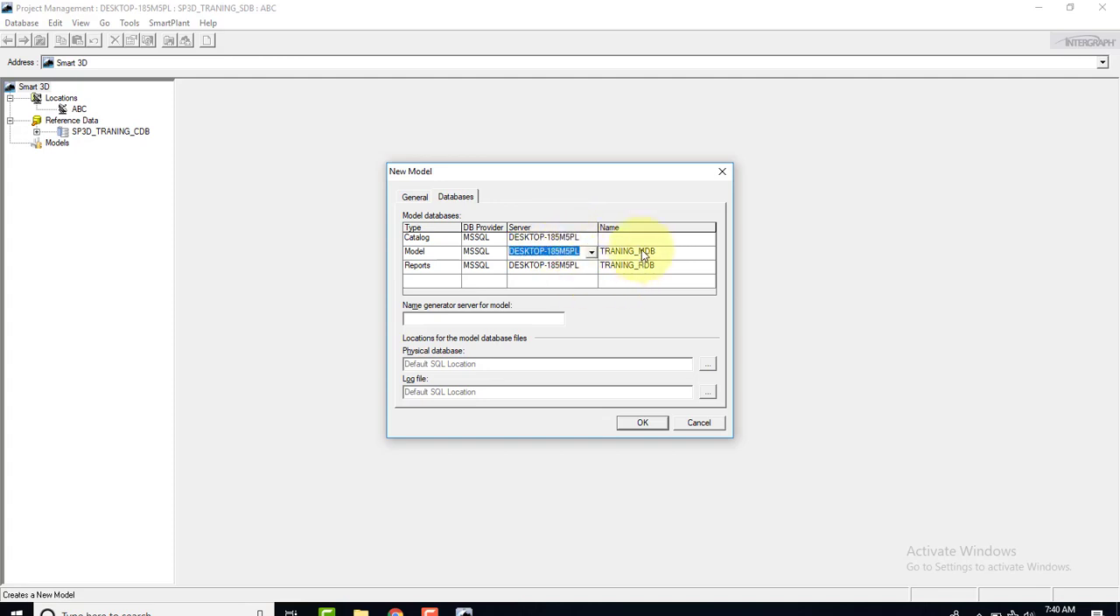
# Name the new model's Catalog database SP3D_TRANING_CDB, reusing the Model database name as a starting point
pyautogui.click(643, 251)
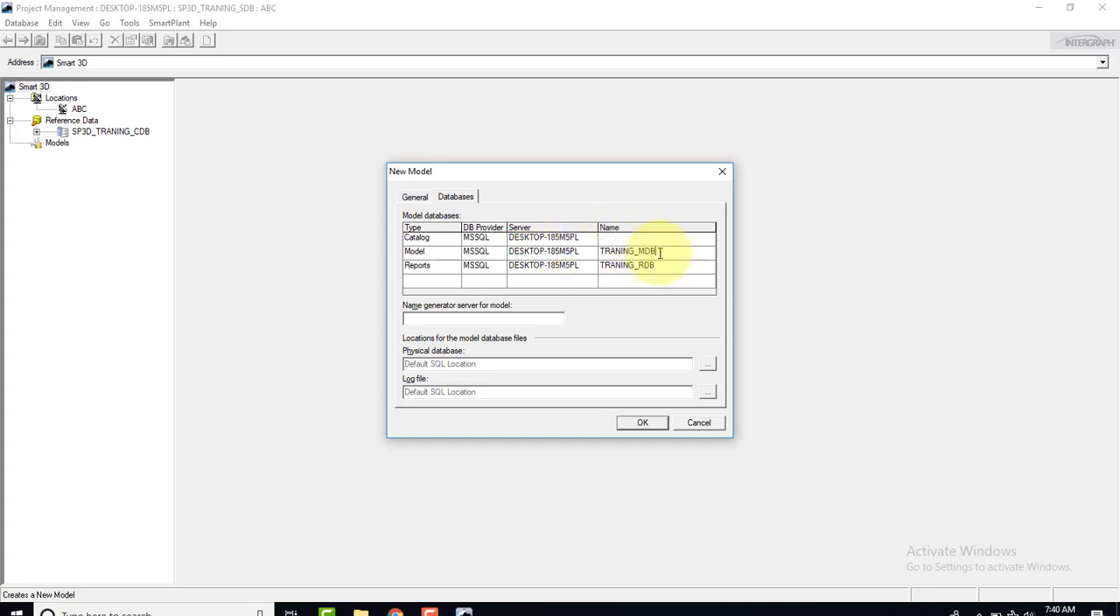
pyautogui.rightClick(615, 251)
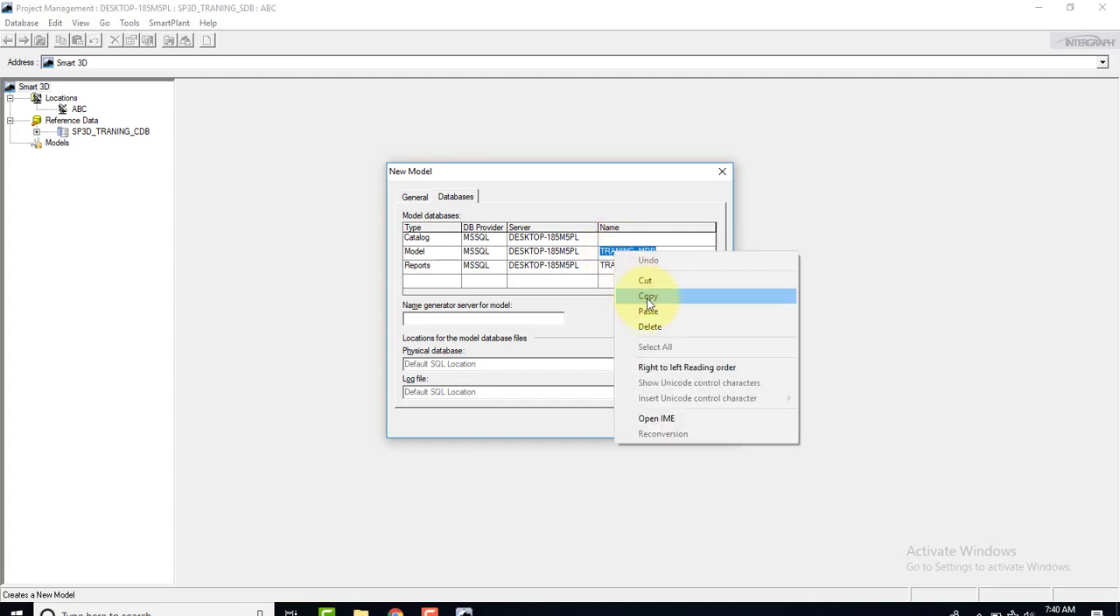
pyautogui.click(637, 294)
pyautogui.click(607, 238)
pyautogui.rightClick(610, 238)
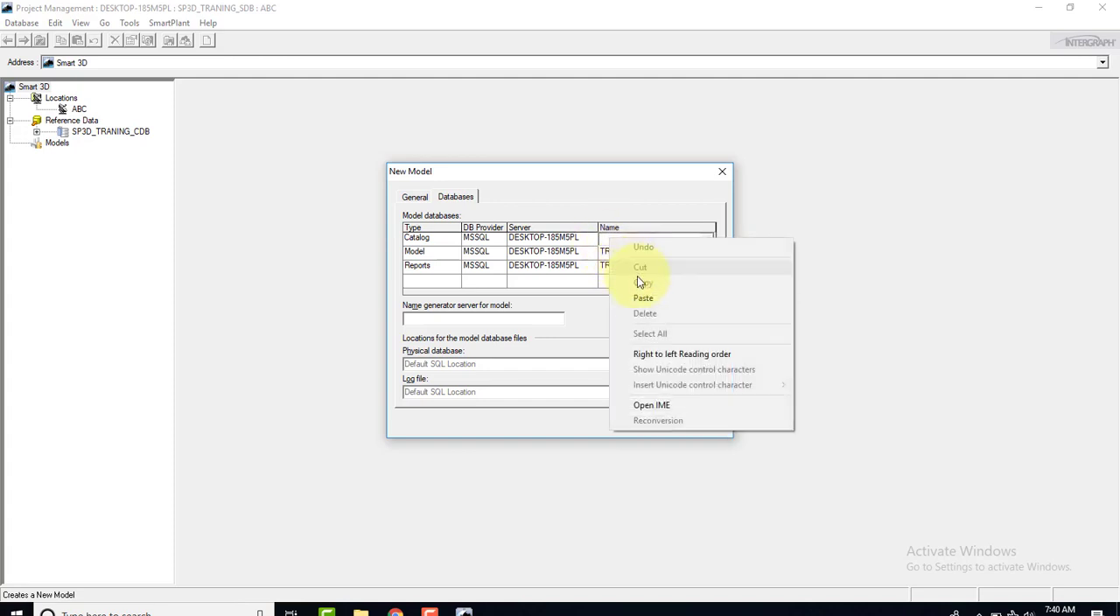
pyautogui.click(645, 298)
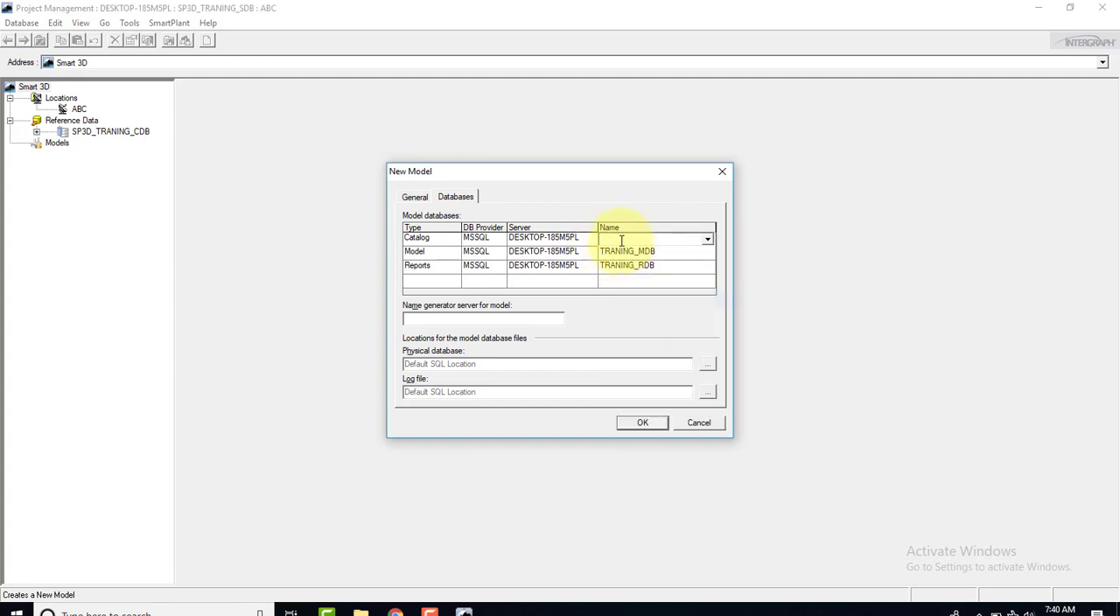
pyautogui.rightClick(620, 239)
pyautogui.click(647, 295)
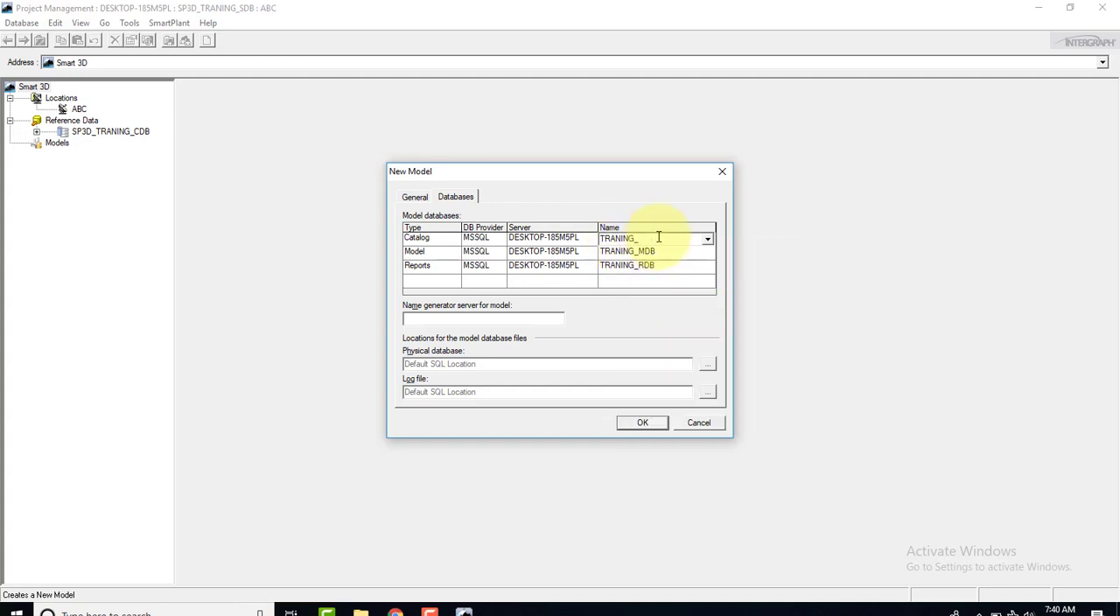
pyautogui.write('B')
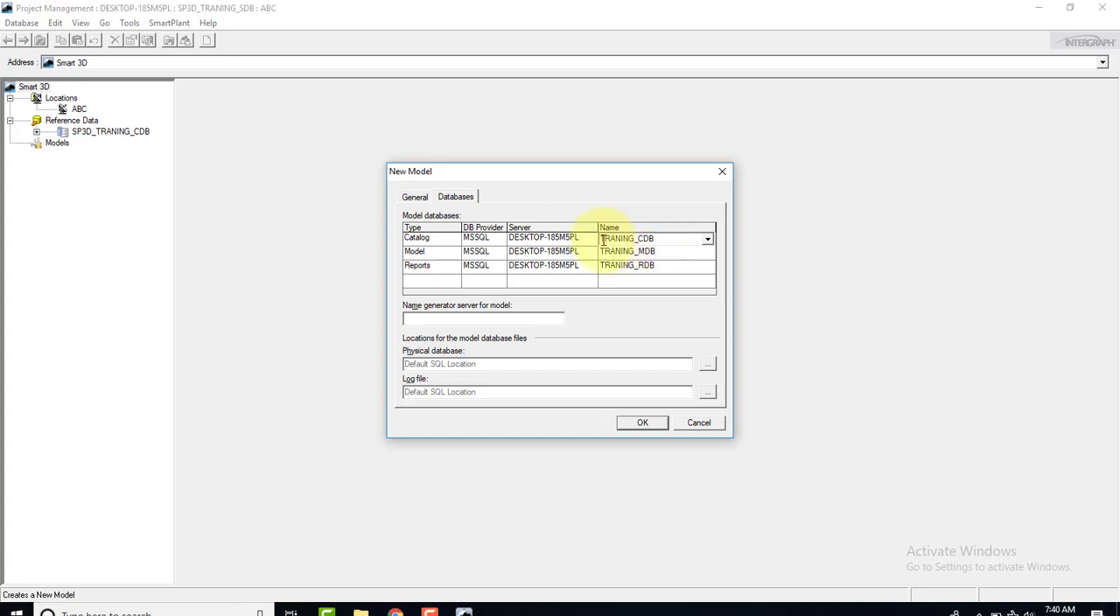
pyautogui.write('SP3D_')
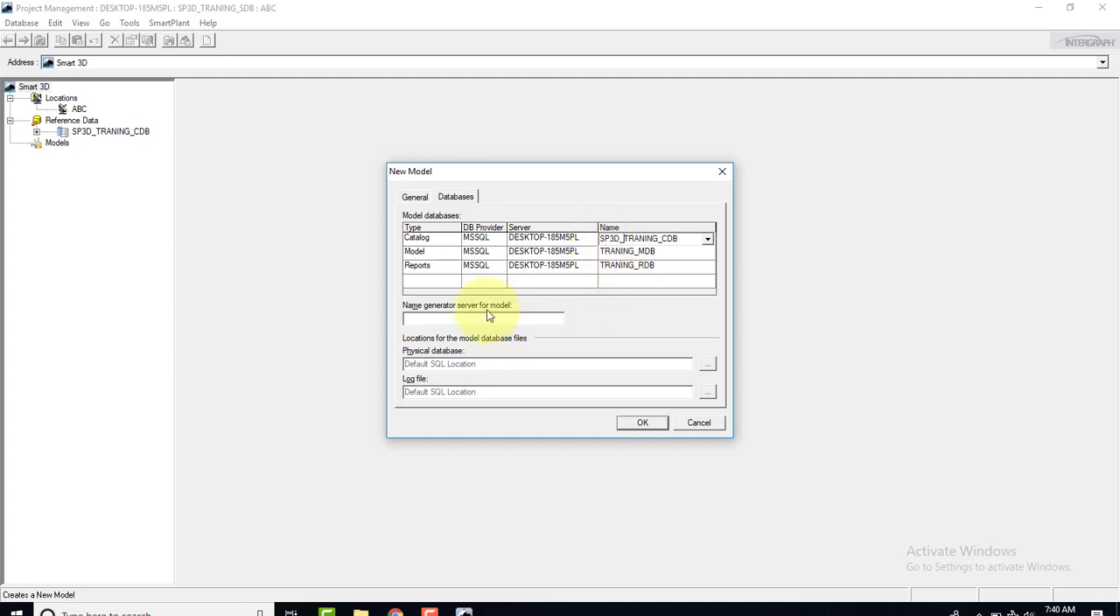
# Copy the Reports server name DESKTOP-185M5PL into the name generator server for the model
pyautogui.click(566, 264)
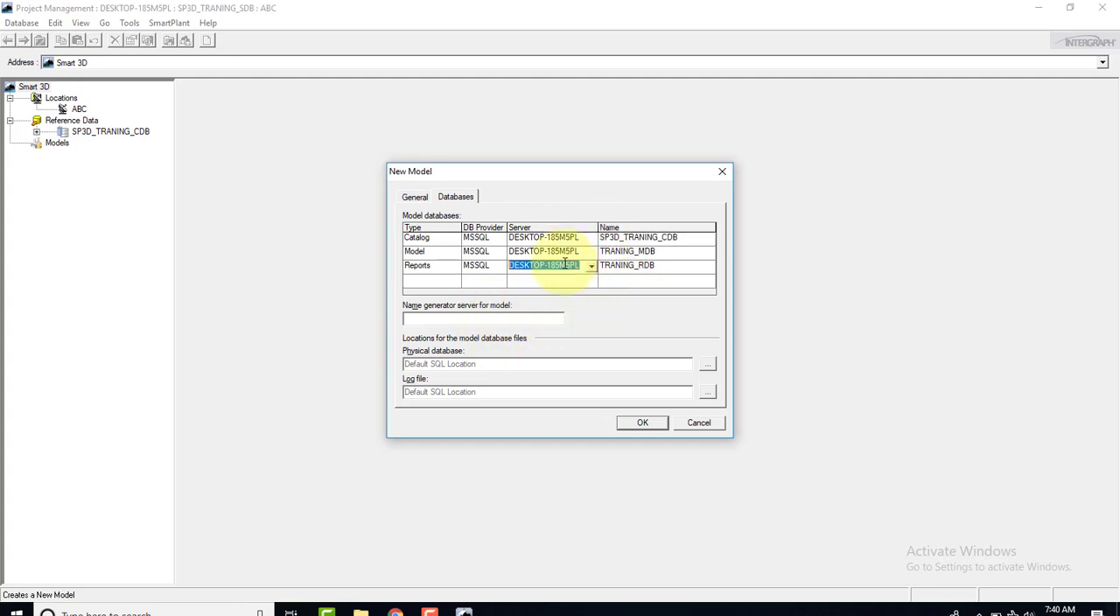
pyautogui.rightClick(564, 264)
pyautogui.click(584, 304)
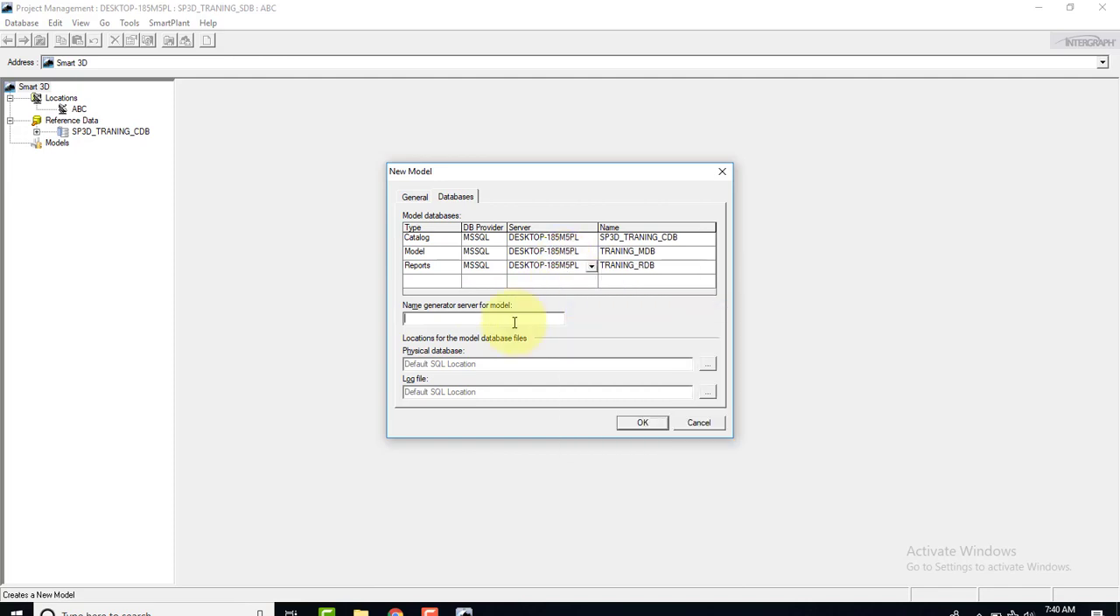
pyautogui.rightClick(515, 320)
pyautogui.click(546, 383)
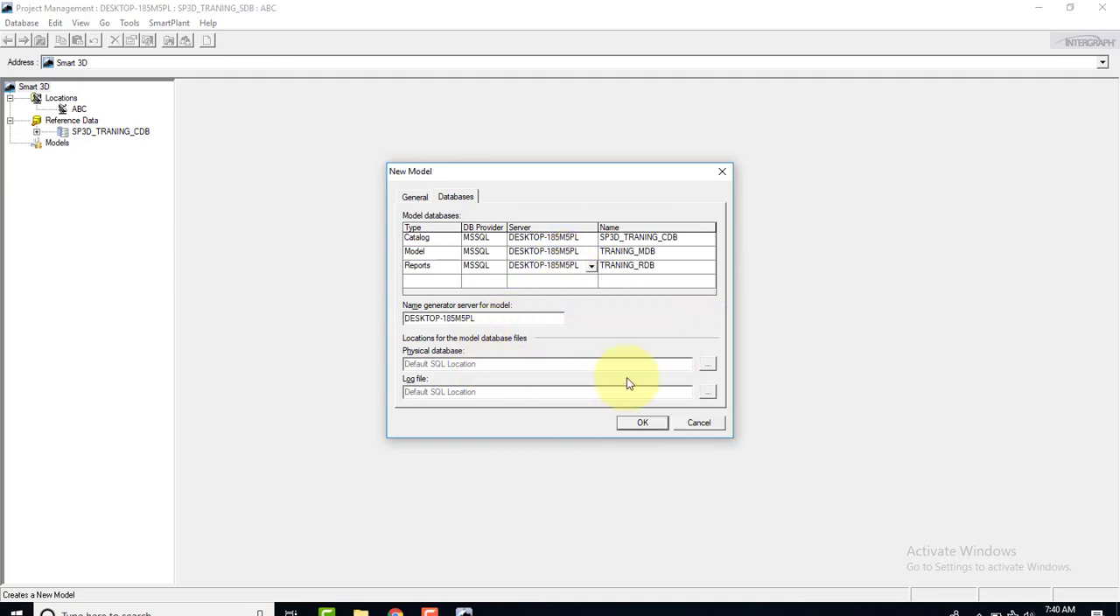
# Set the physical database location for the model to the folder C:\DB_LIST\DATA
pyautogui.click(707, 366)
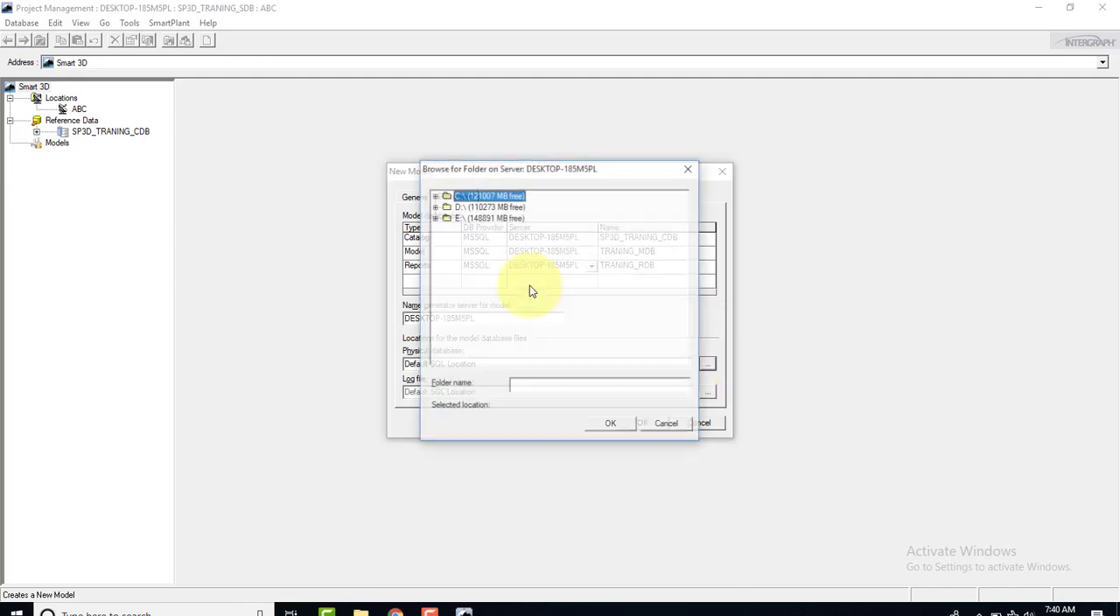
pyautogui.click(435, 196)
pyautogui.click(483, 274)
pyautogui.click(446, 274)
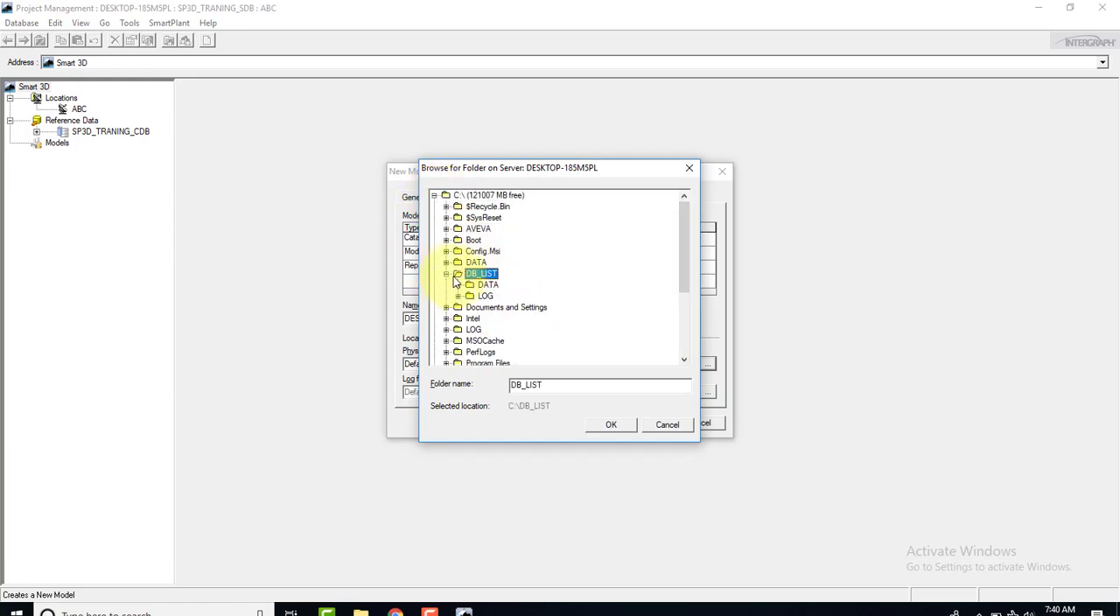
pyautogui.click(487, 285)
pyautogui.click(610, 425)
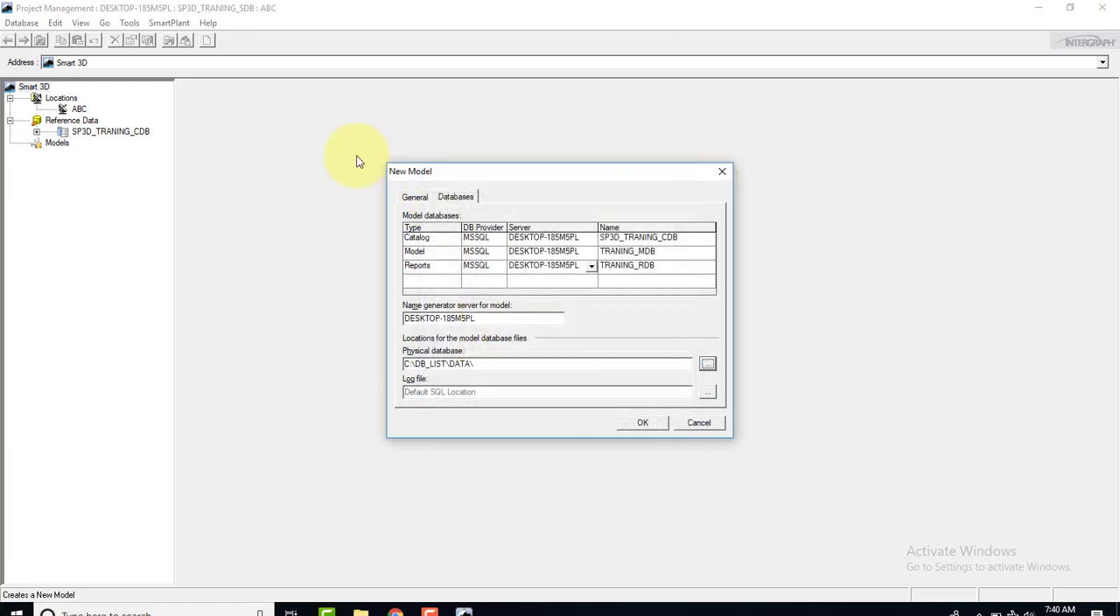
# Set the log file location for the model databases to the folder C:\DB_LIST\LOG
pyautogui.click(707, 391)
pyautogui.click(436, 196)
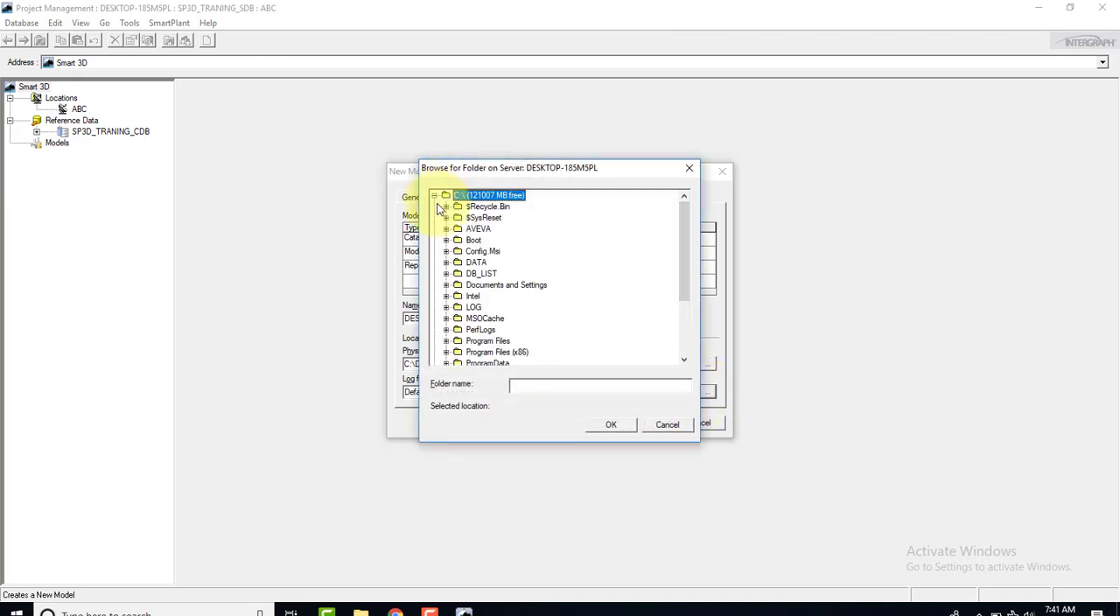
pyautogui.click(446, 273)
pyautogui.click(485, 295)
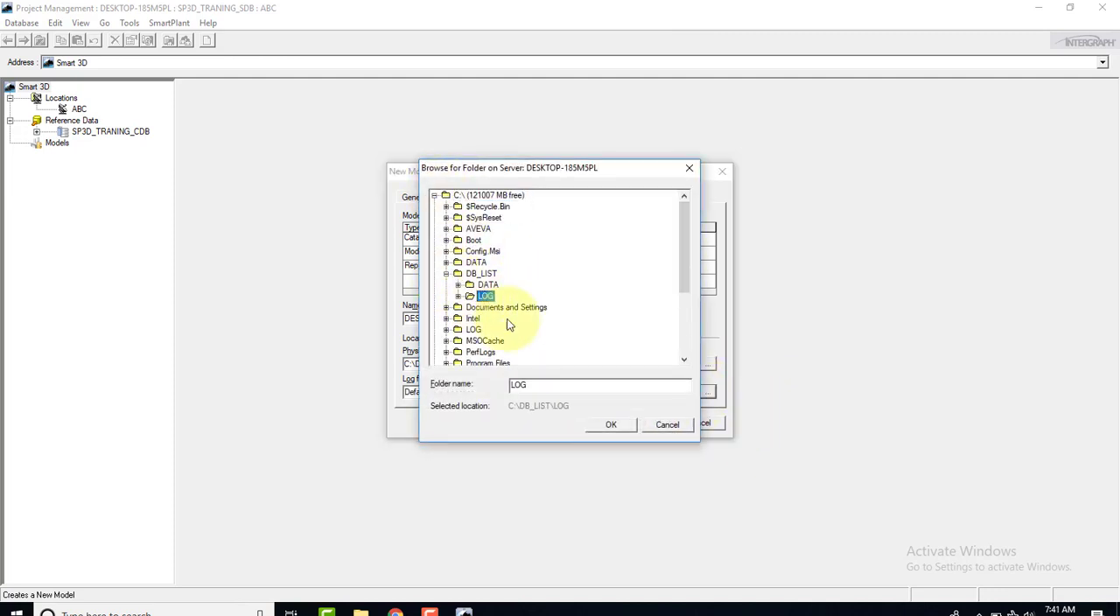
pyautogui.click(610, 425)
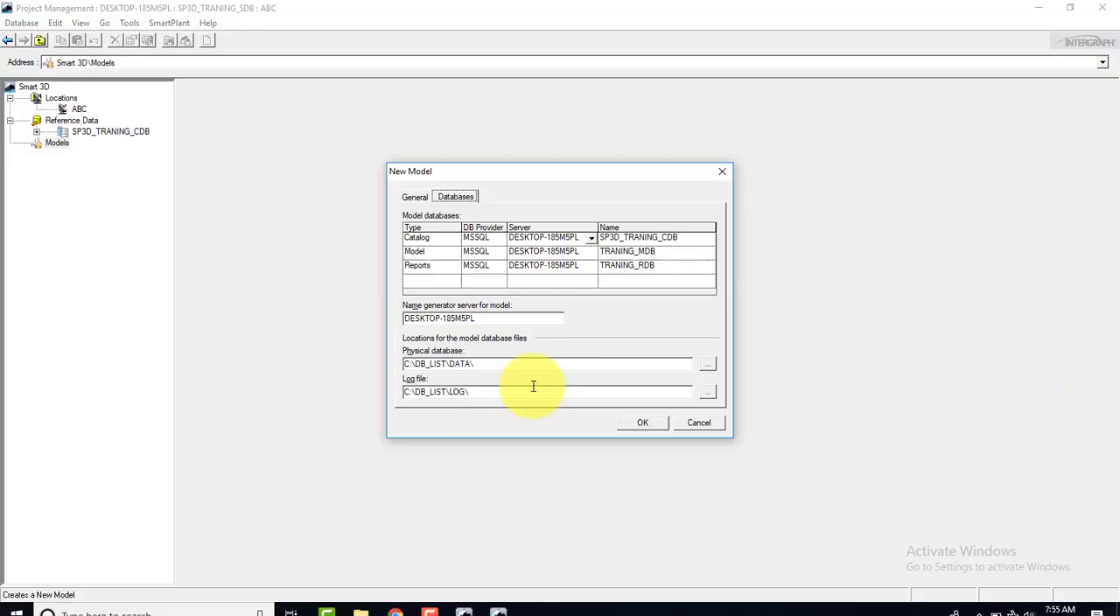
# Choose Plant as the model type and create the TRANING model, agreeing to clean up the existing database
pyautogui.click(413, 198)
pyautogui.click(467, 385)
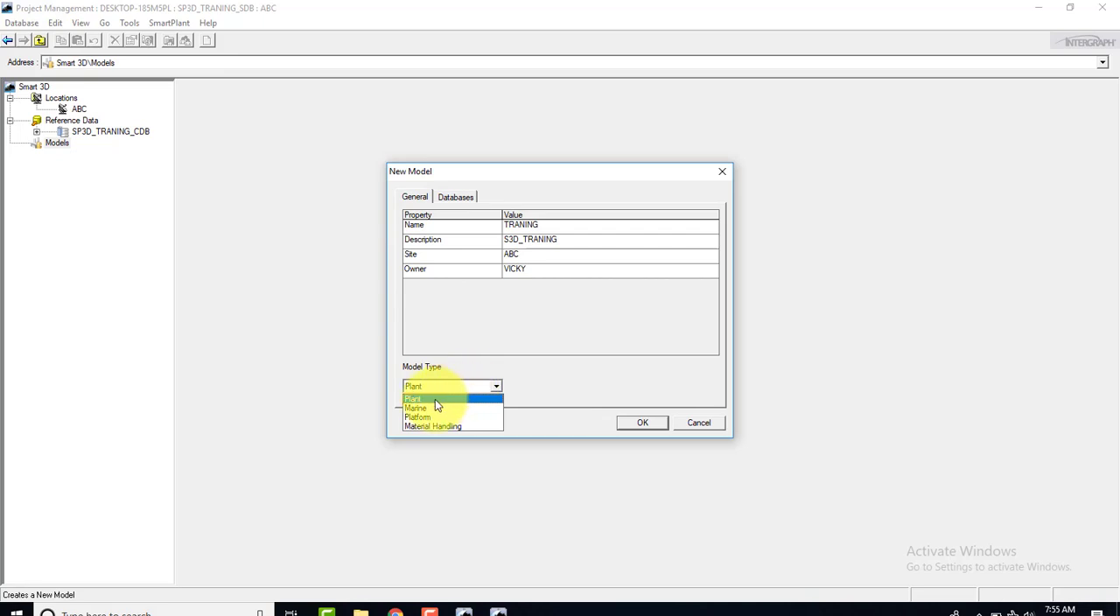
pyautogui.click(434, 399)
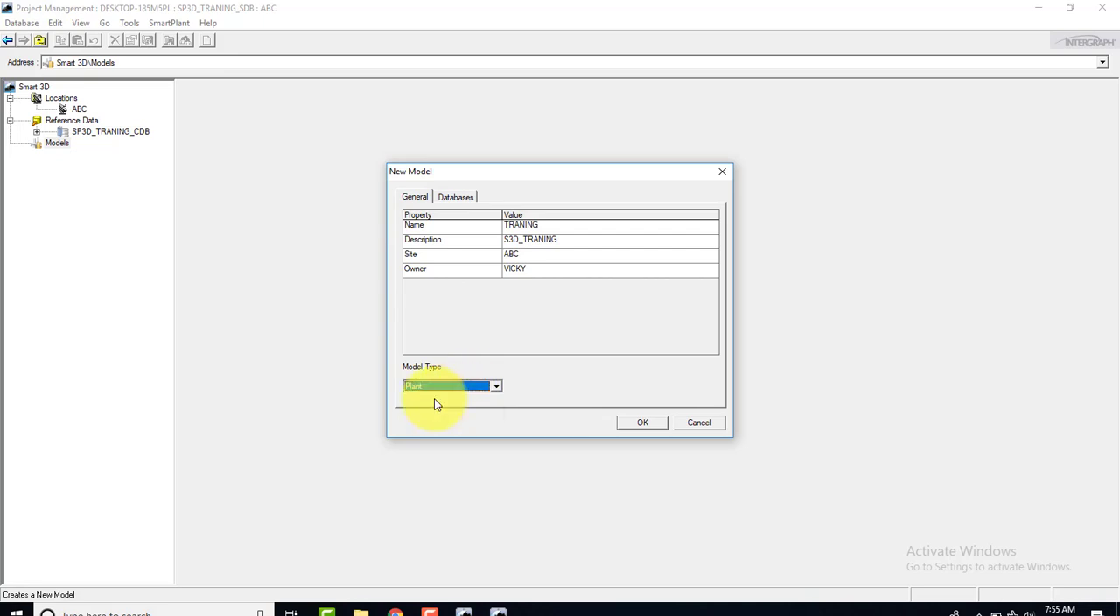
pyautogui.click(644, 422)
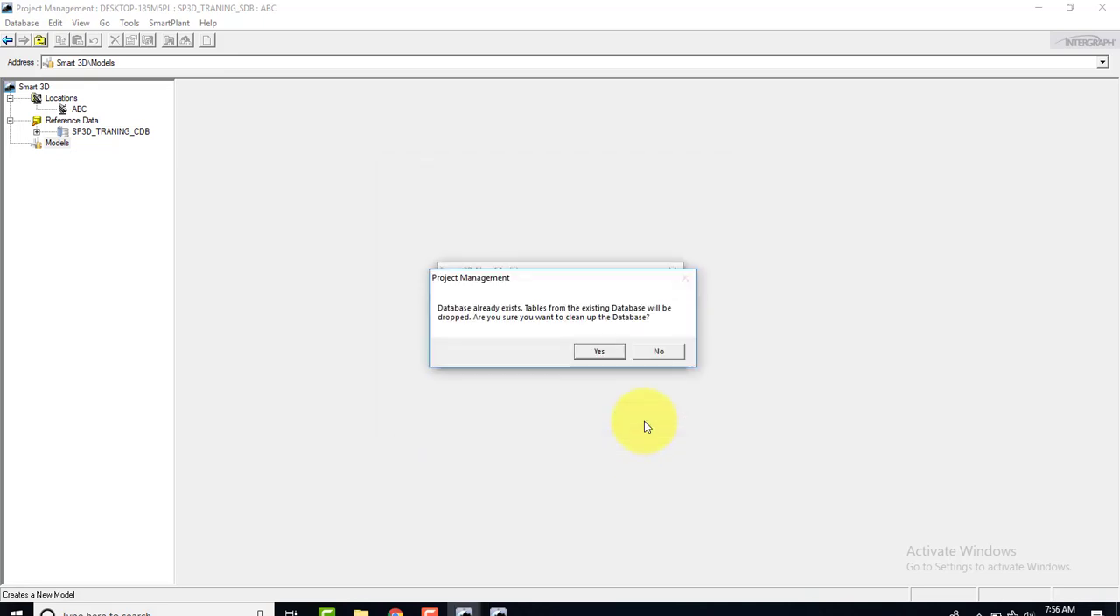
pyautogui.click(598, 354)
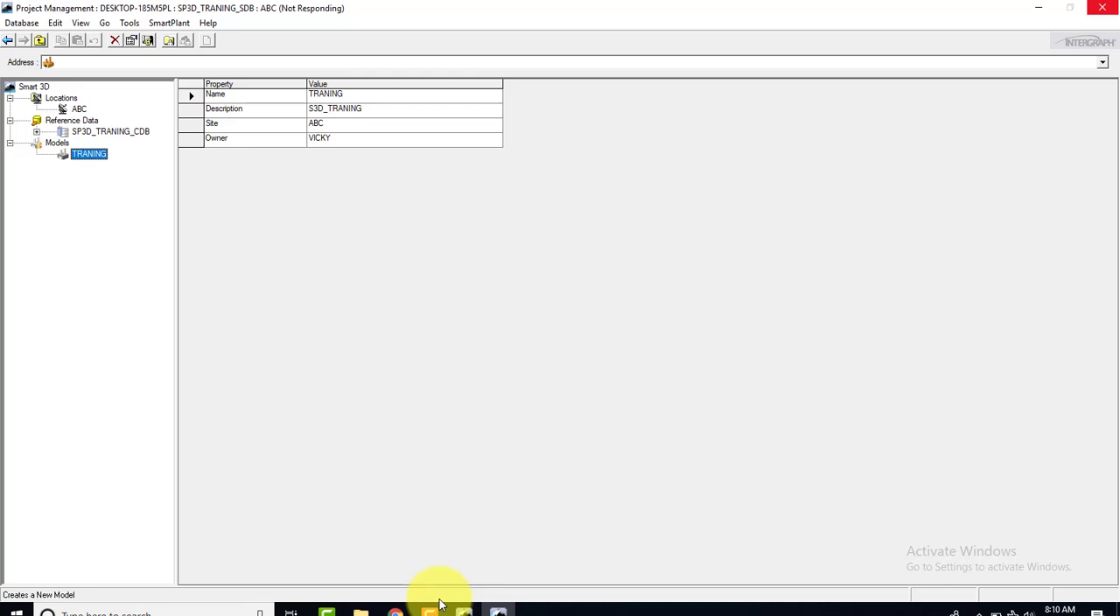
# Review the servers and names of the model, catalog and reports databases, and close the Model Databases dialog
pyautogui.click(440, 603)
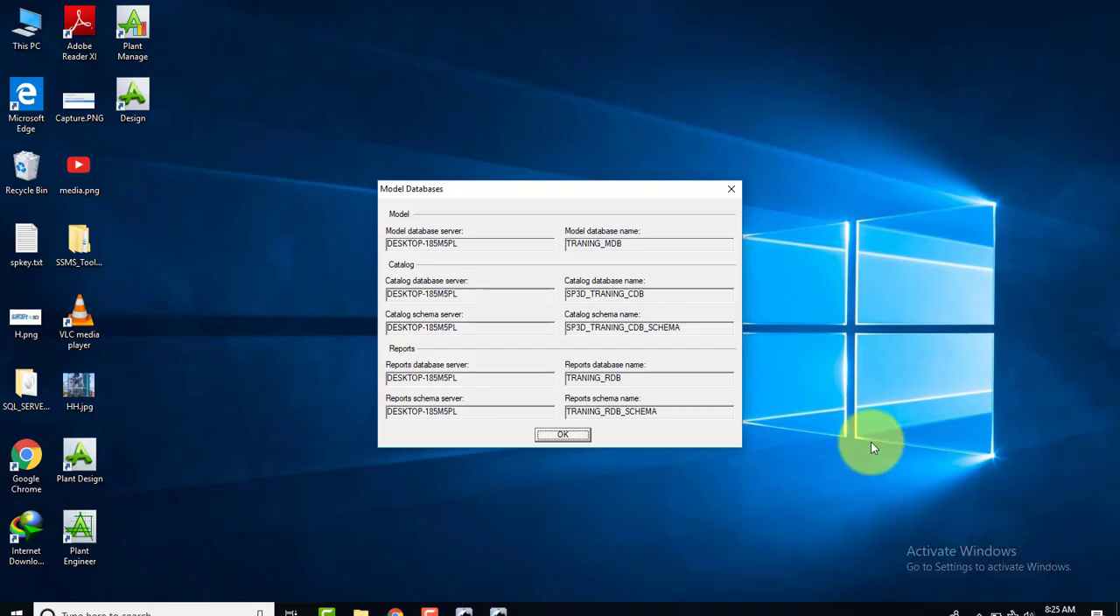
pyautogui.click(564, 435)
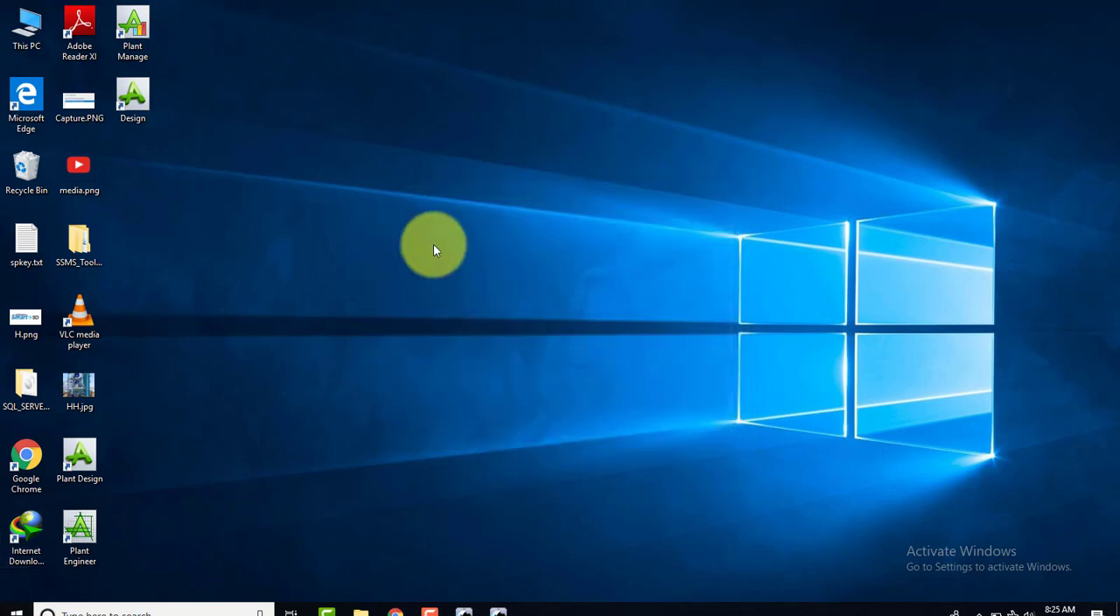
pyautogui.rightClick(445, 216)
pyautogui.click(500, 254)
pyautogui.rightClick(413, 226)
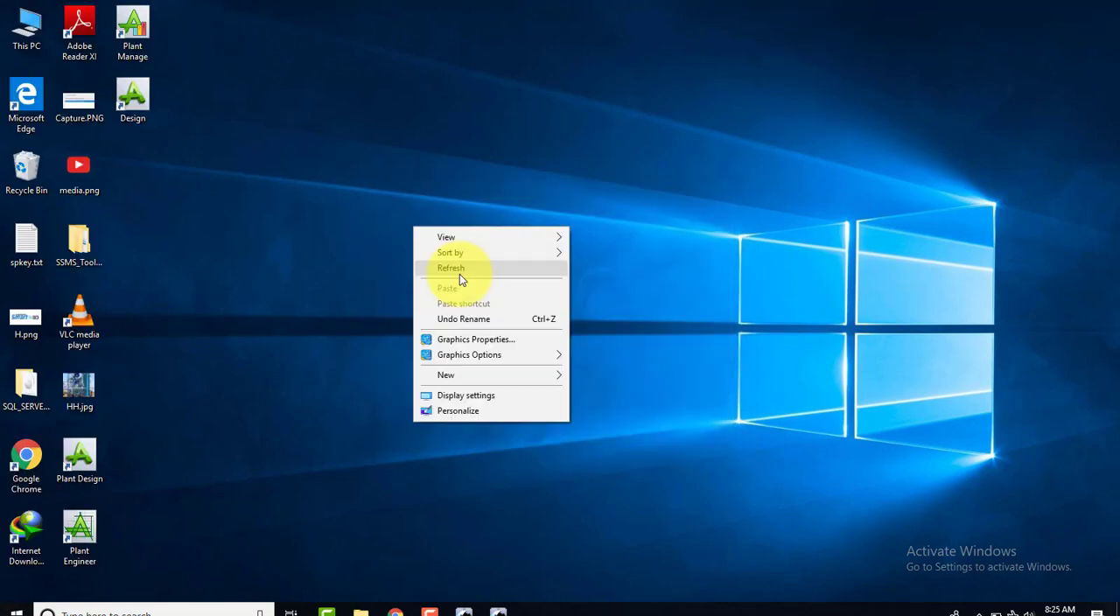
pyautogui.click(459, 274)
# View the programs in the Intergraph Smart 3D program group and return to the desktop
pyautogui.click(15, 609)
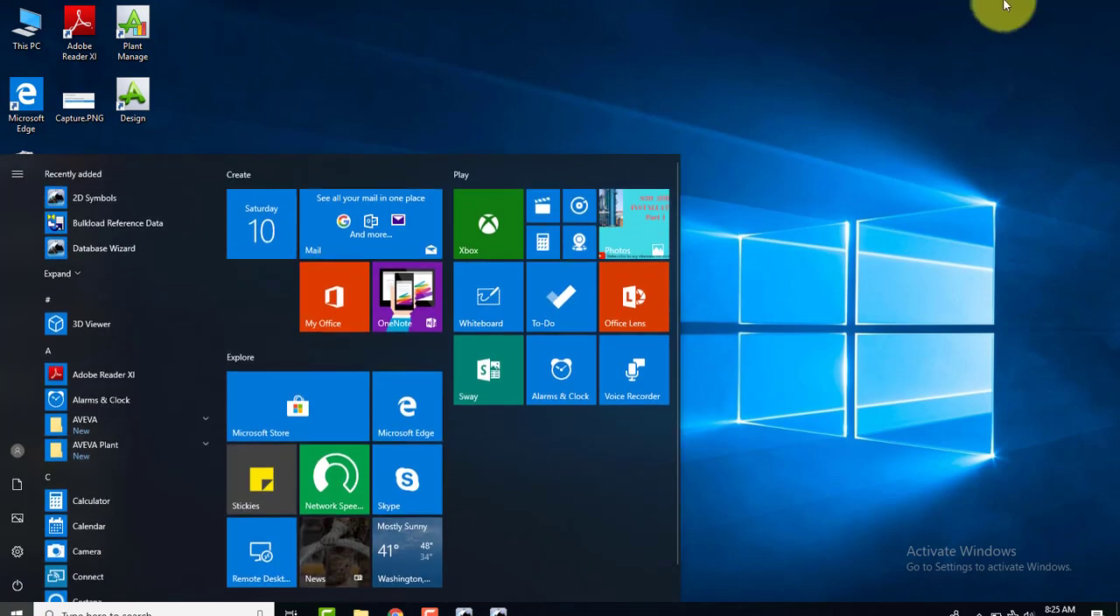
pyautogui.scroll(-5, 91, 318)
pyautogui.scroll(1, 105, 429)
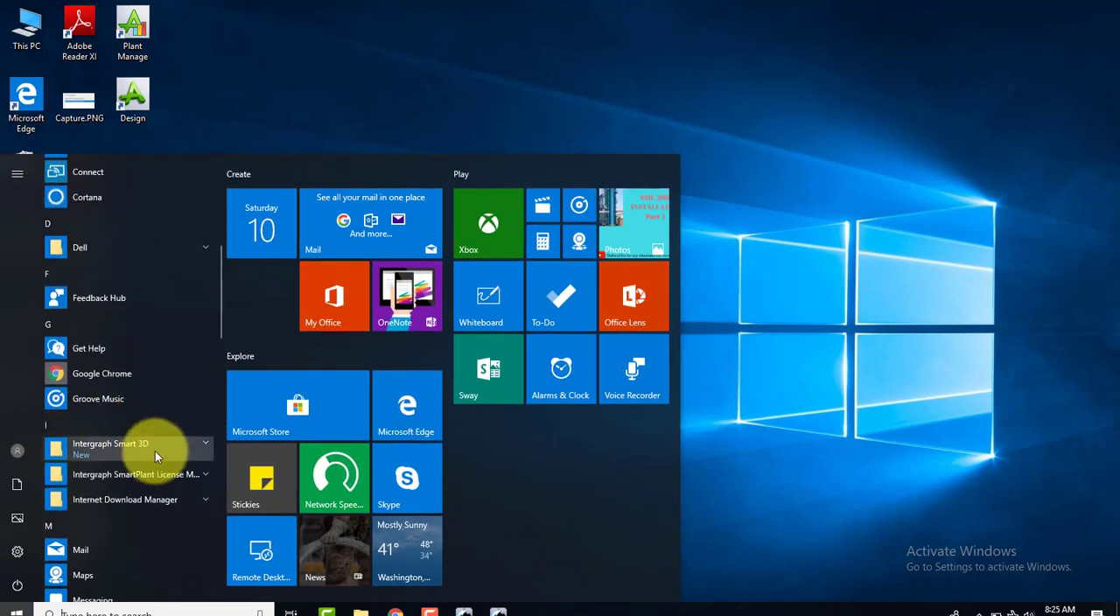
pyautogui.click(210, 445)
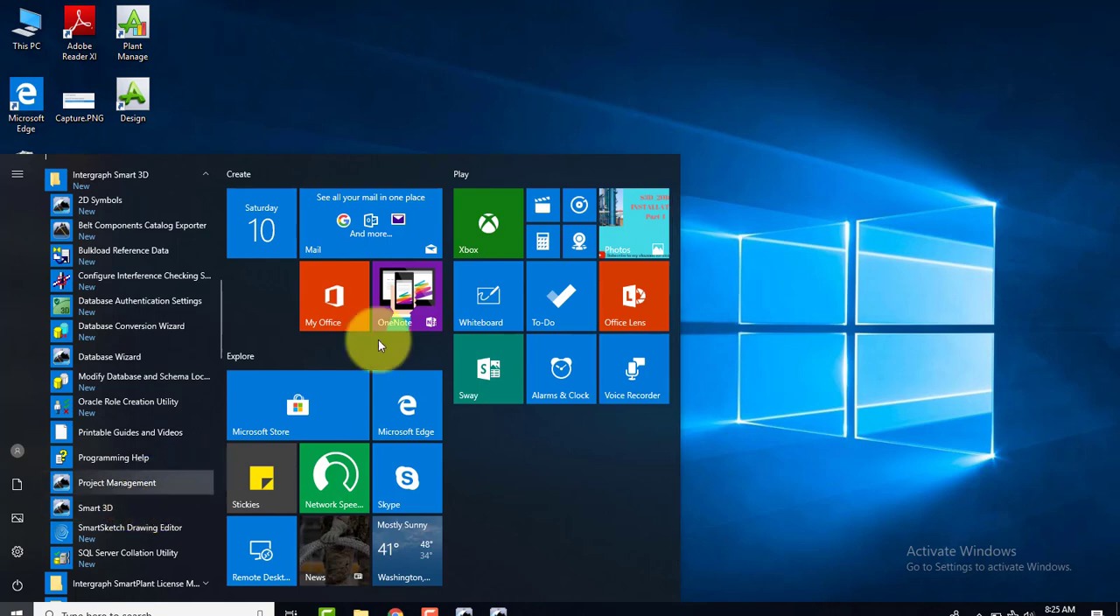
pyautogui.click(535, 129)
pyautogui.rightClick(535, 129)
pyautogui.click(568, 172)
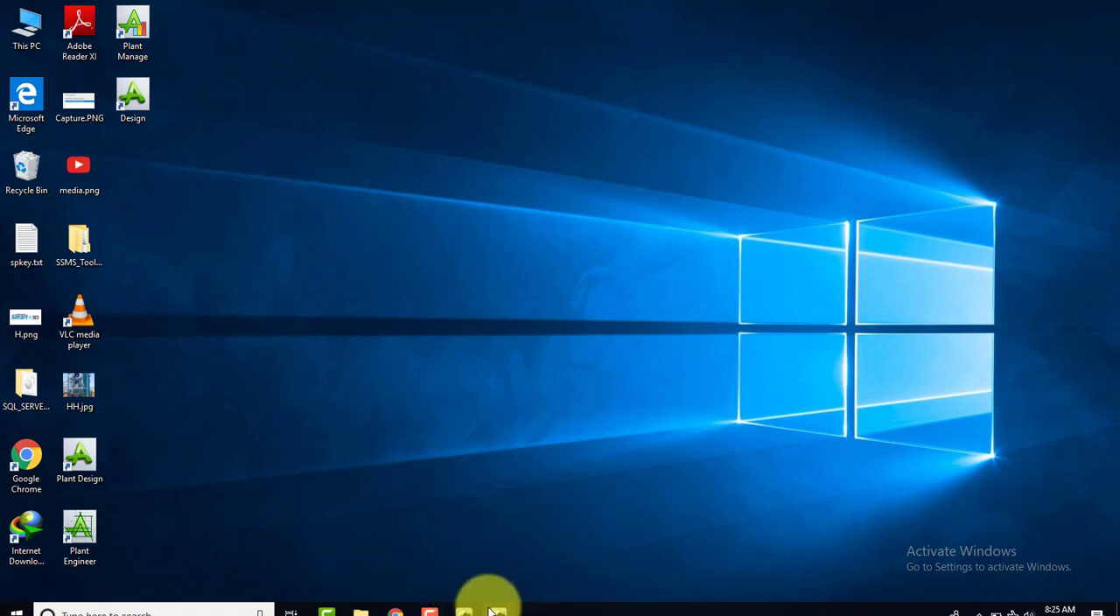
# Return to the new Smart 3D session and select the English Units template from the Mine templates
pyautogui.moveTo(474, 601)
pyautogui.moveTo(517, 512)
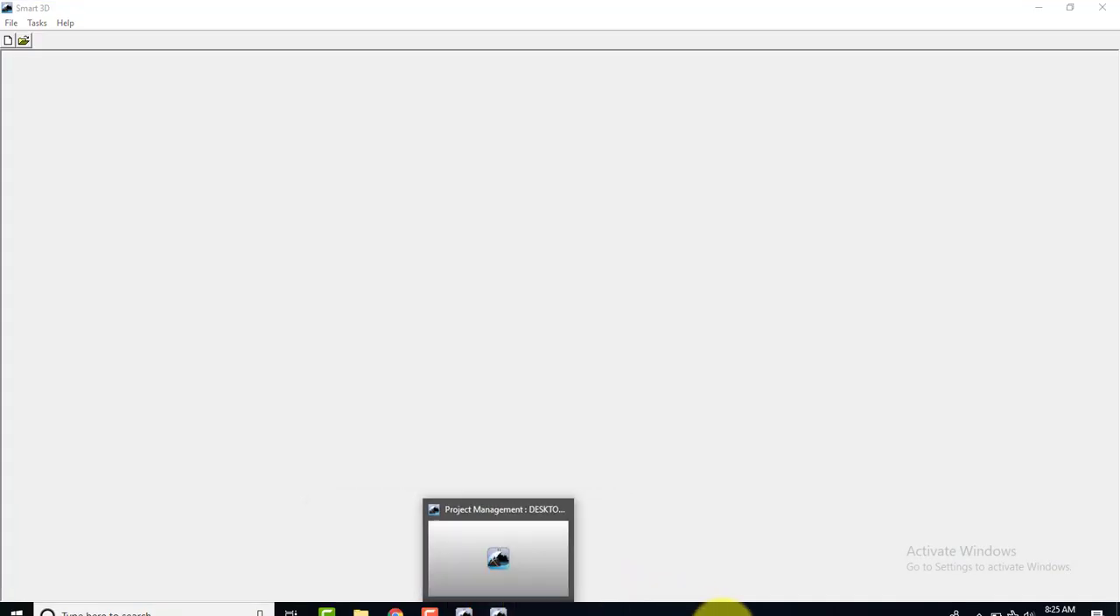
pyautogui.click(419, 213)
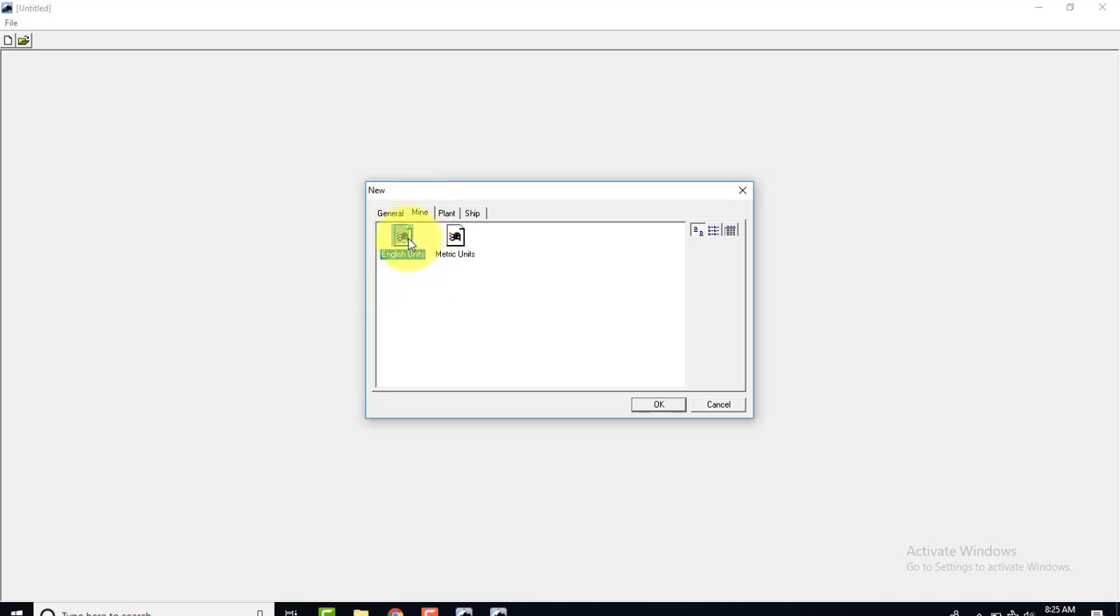
pyautogui.moveTo(464, 610)
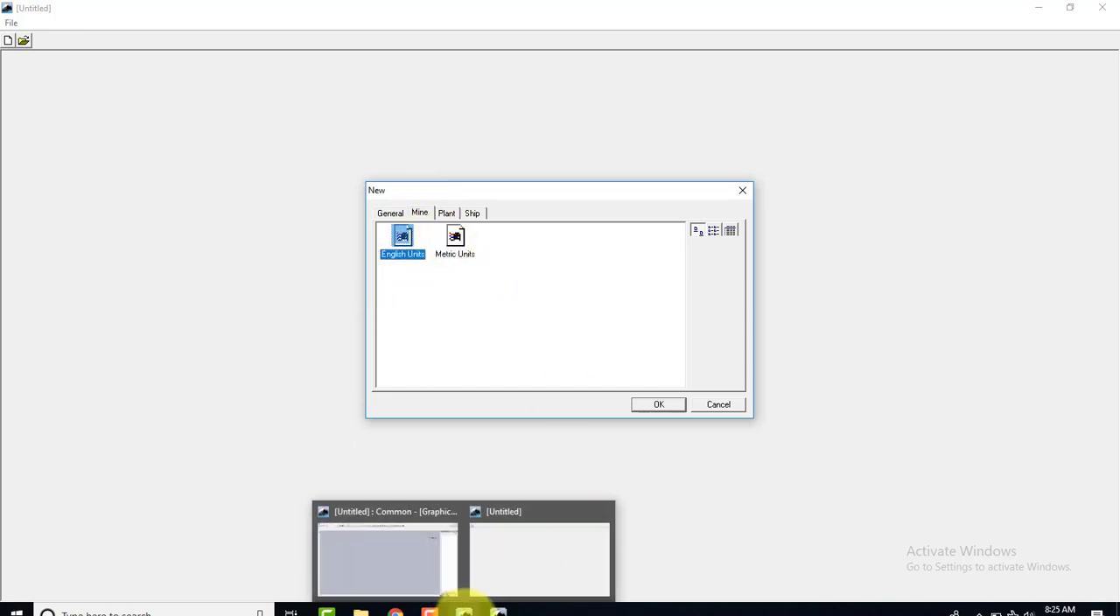
pyautogui.click(512, 563)
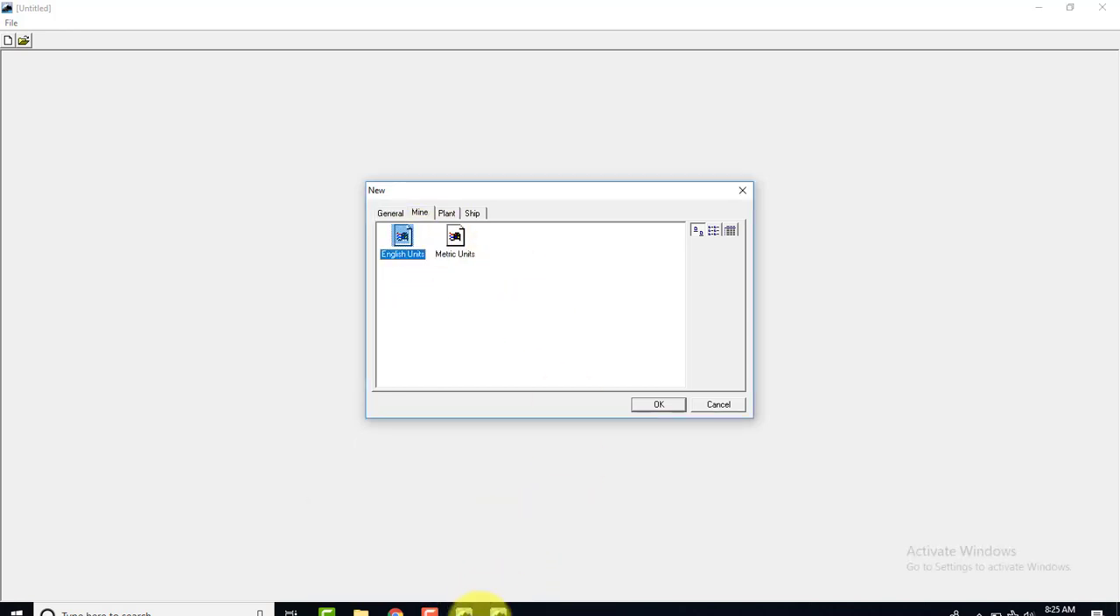
# Close the extra untitled Smart 3D session and the Project Management window
pyautogui.moveTo(463, 605)
pyautogui.click(427, 582)
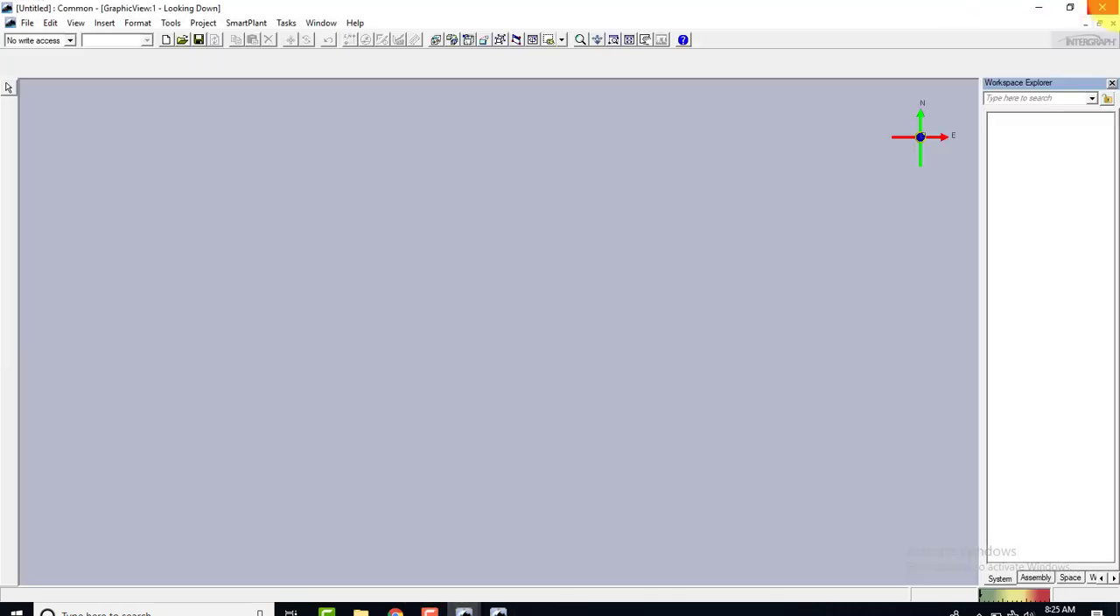
pyautogui.click(1101, 7)
pyautogui.click(570, 353)
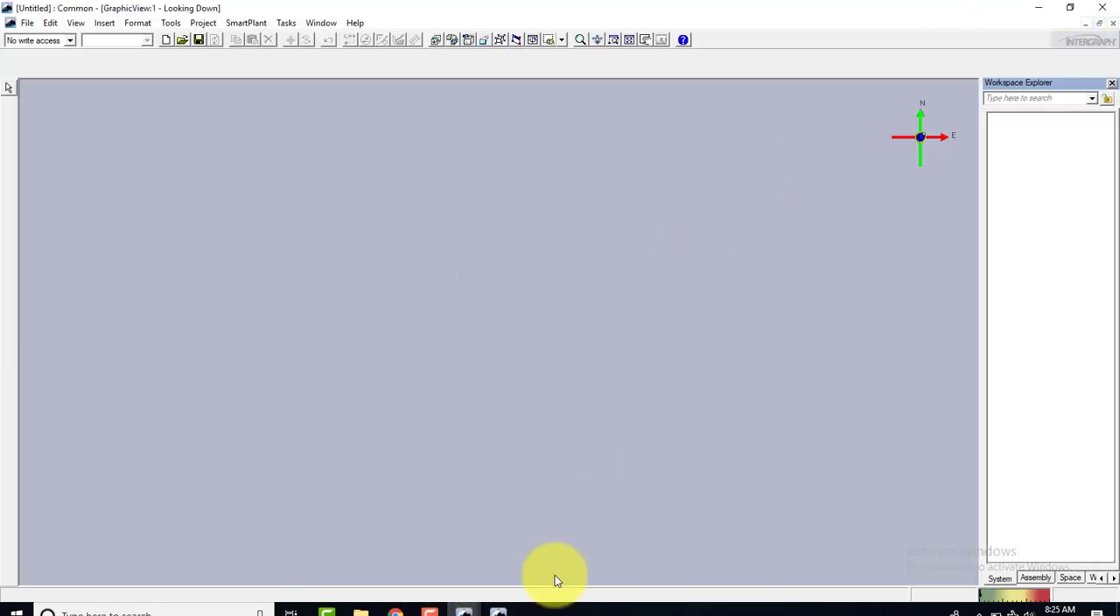
pyautogui.moveTo(500, 608)
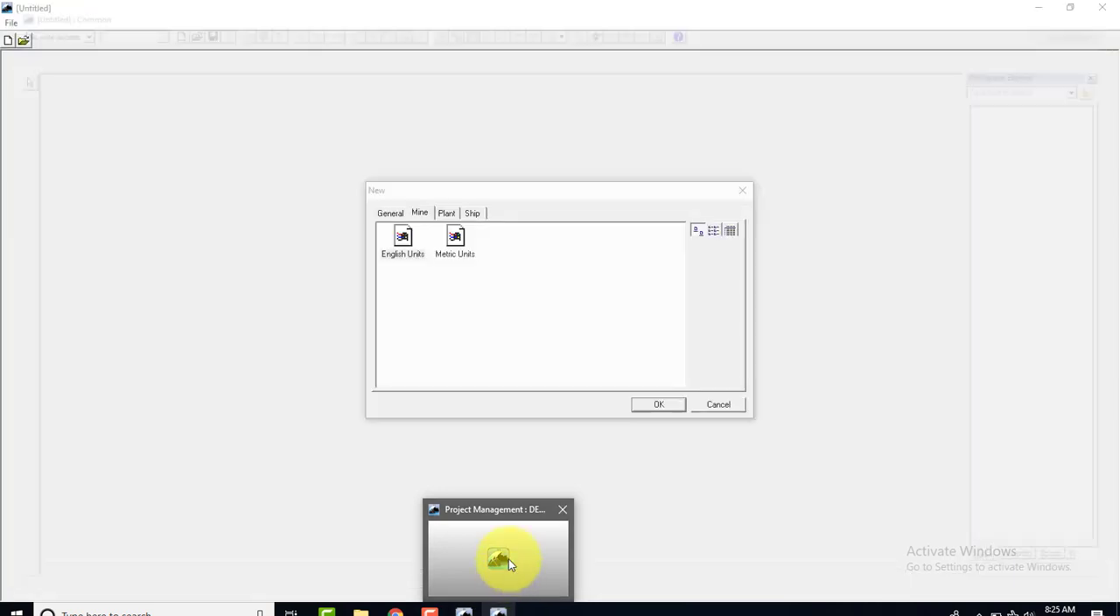
pyautogui.click(500, 553)
pyautogui.click(1116, 5)
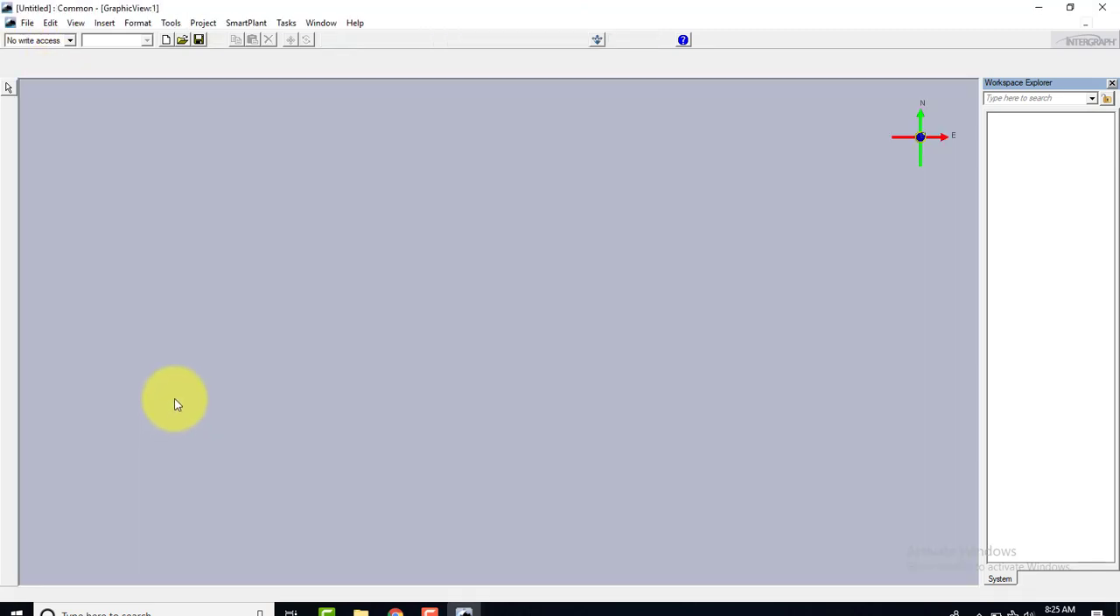
# Start defining the workspace with TRANING as the model
pyautogui.click(27, 23)
pyautogui.click(112, 166)
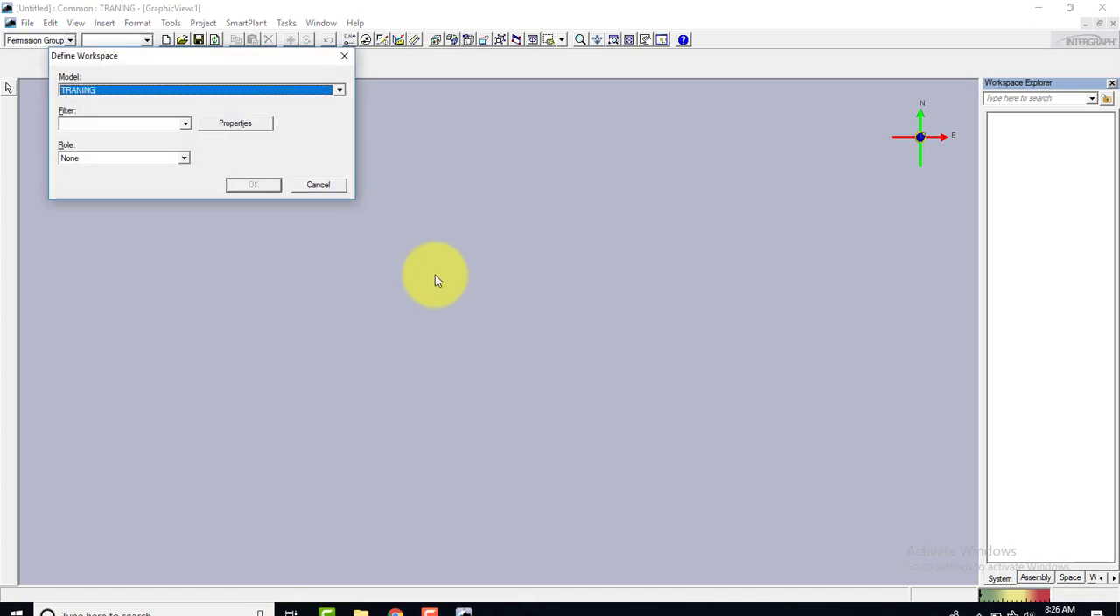
pyautogui.click(186, 124)
pyautogui.click(187, 123)
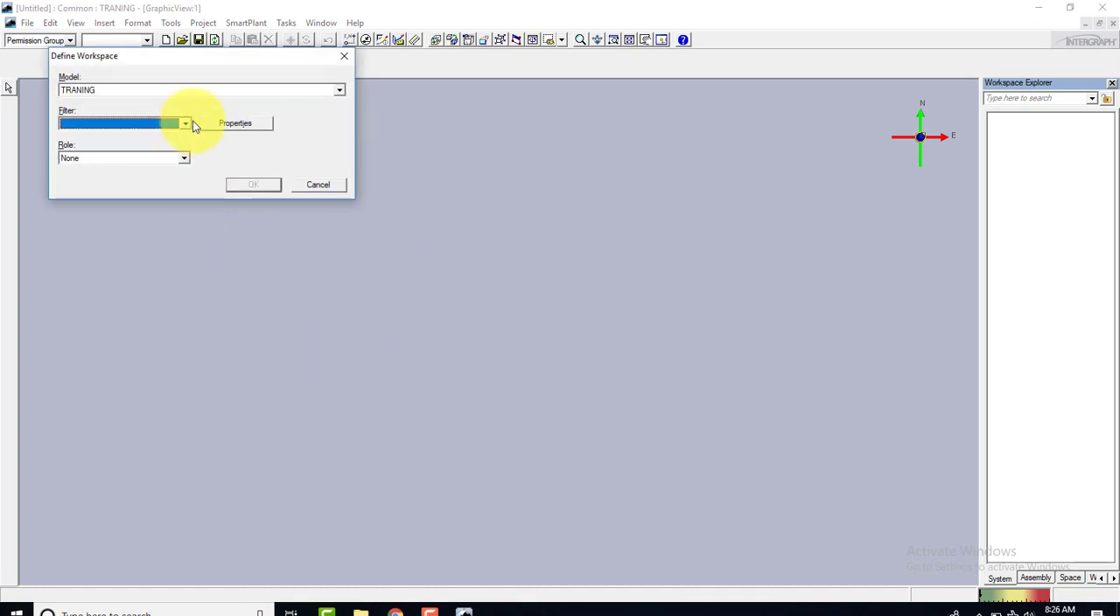
pyautogui.click(259, 94)
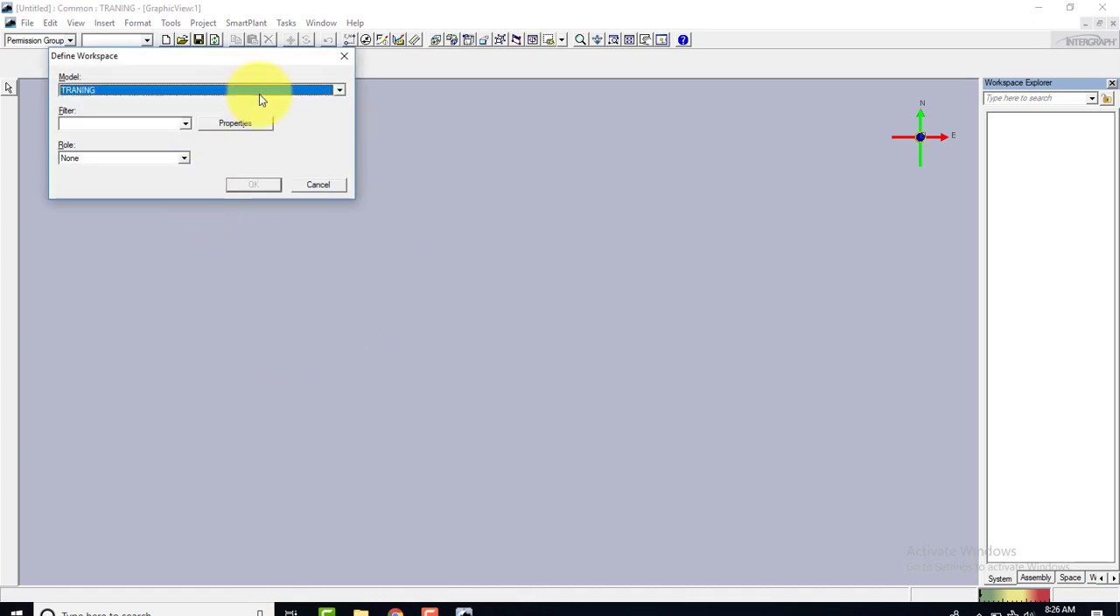
# Create a workspace filter named New Filter that includes the TRANING system with its nested objects
pyautogui.click(188, 129)
pyautogui.click(124, 138)
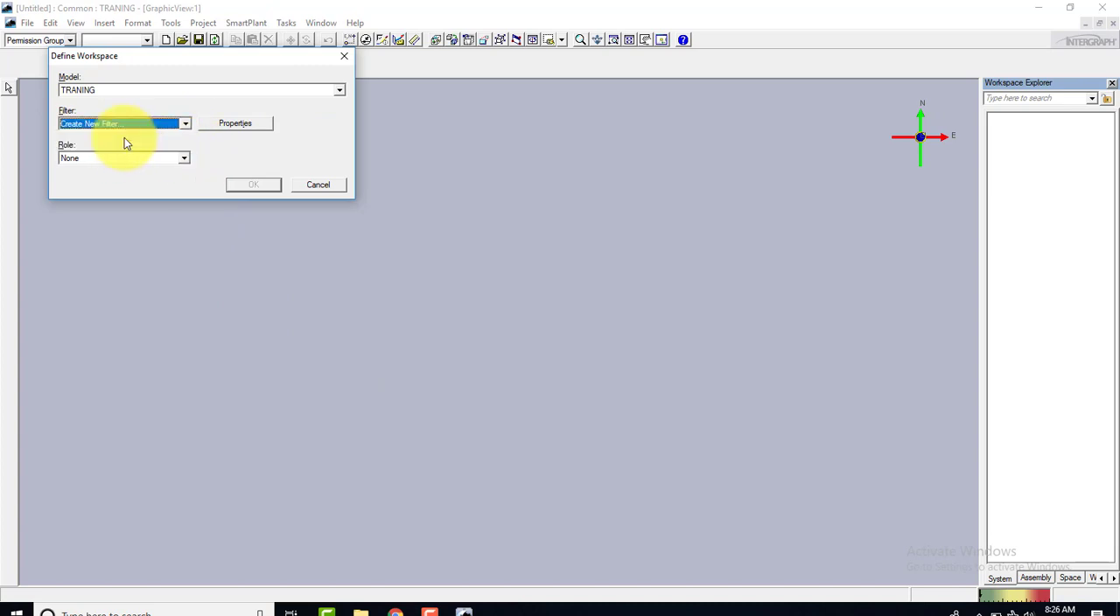
pyautogui.click(225, 125)
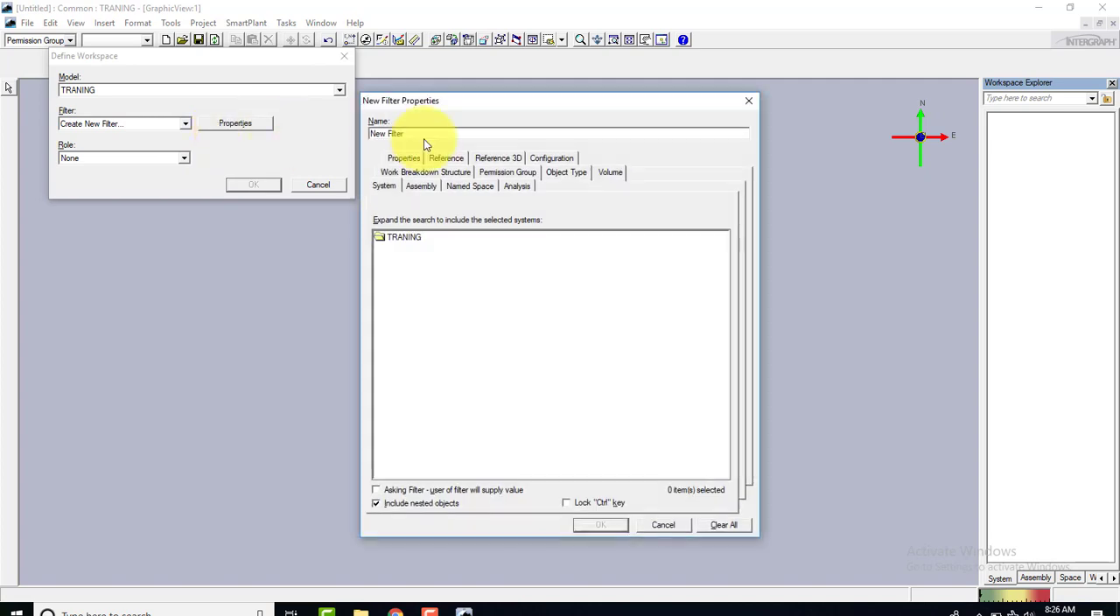
pyautogui.click(403, 238)
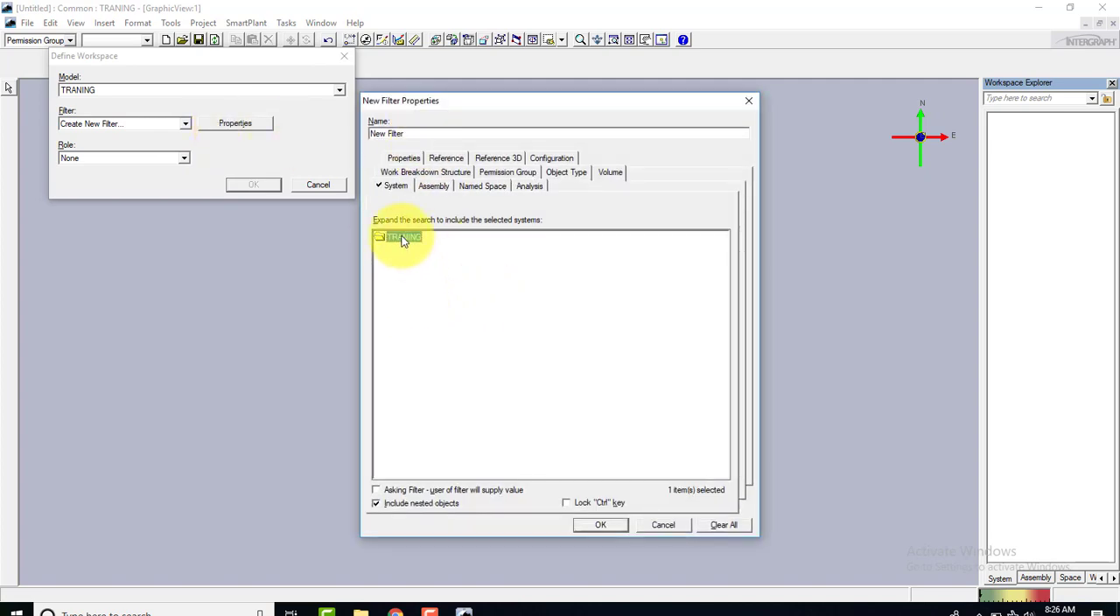
pyautogui.click(601, 523)
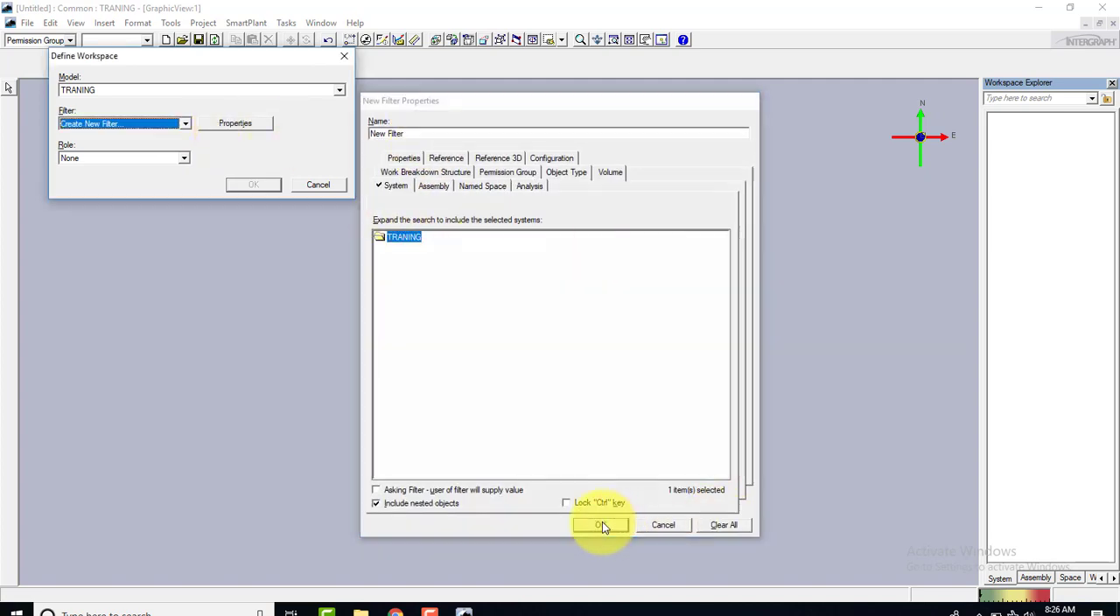
# Set the workspace role to Equipment Designer, load the workspace and maximize the session window
pyautogui.click(157, 158)
pyautogui.scroll(-1, 151, 191)
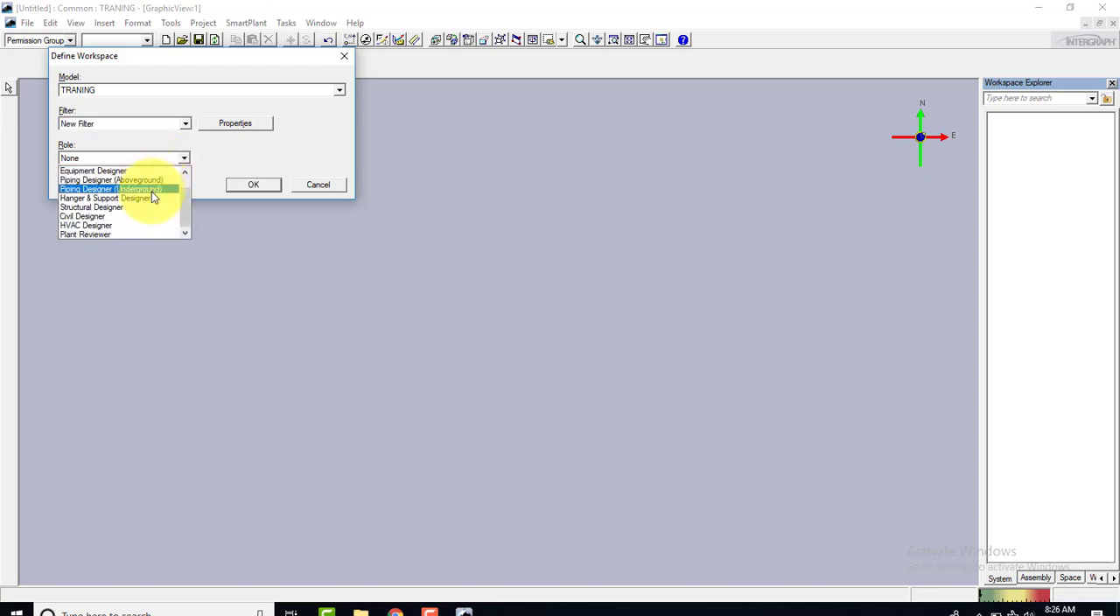
pyautogui.scroll(1, 88, 184)
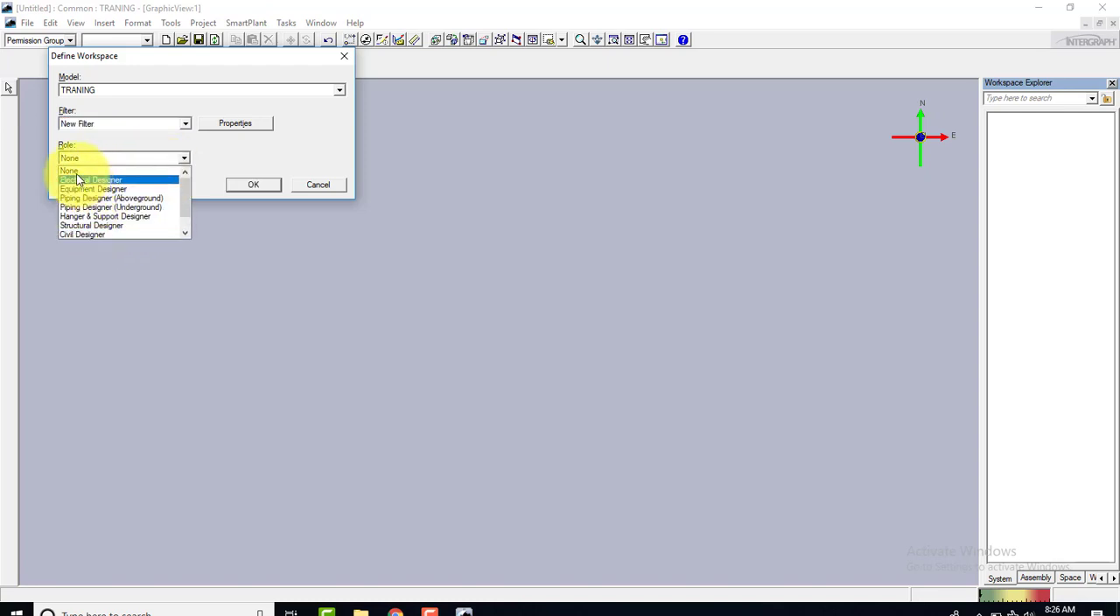
pyautogui.click(109, 188)
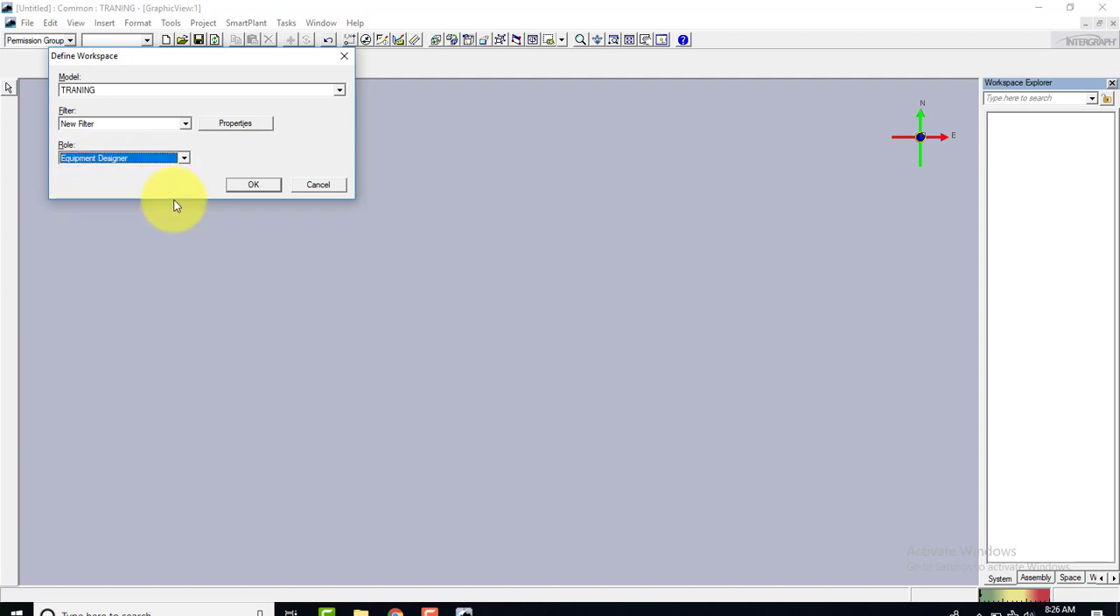
pyautogui.click(251, 184)
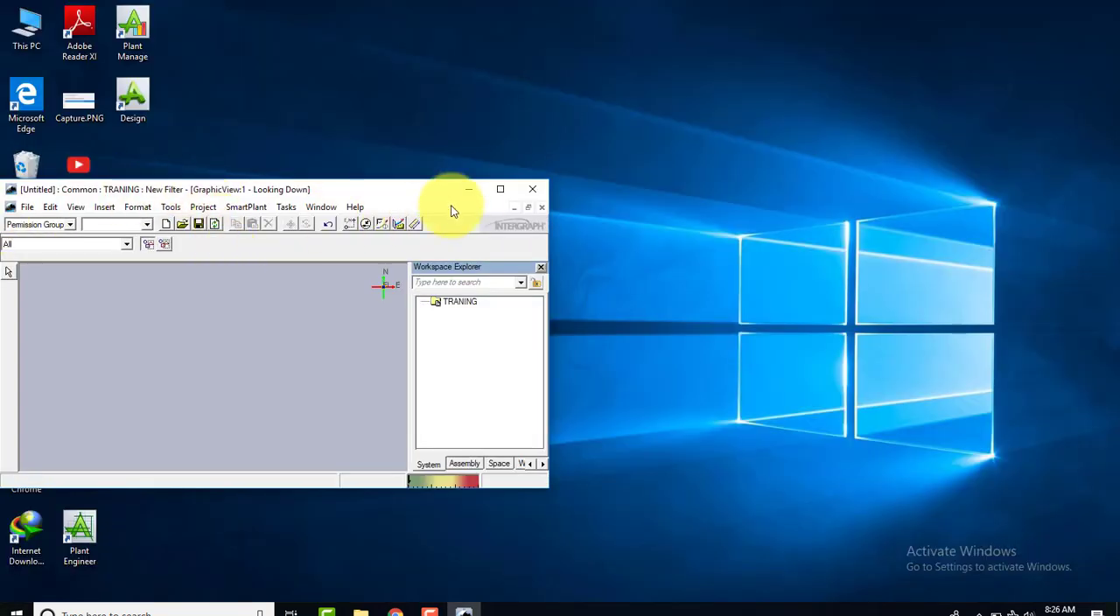
pyautogui.click(494, 189)
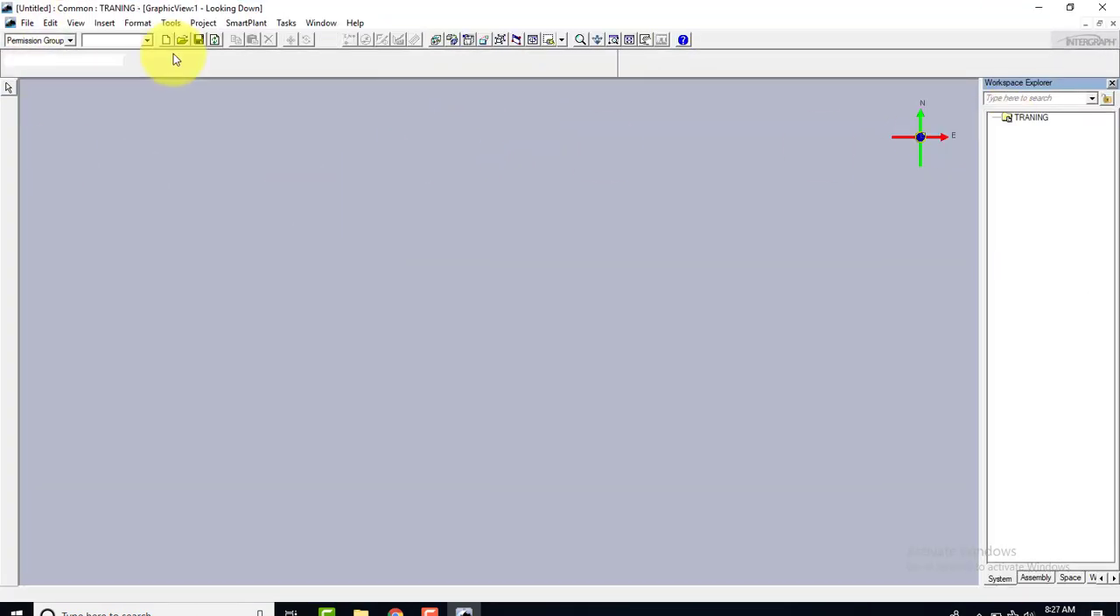
# Switch to the Equipment and Furnishings task and activate the Select tool with nothing selected
pyautogui.click(286, 23)
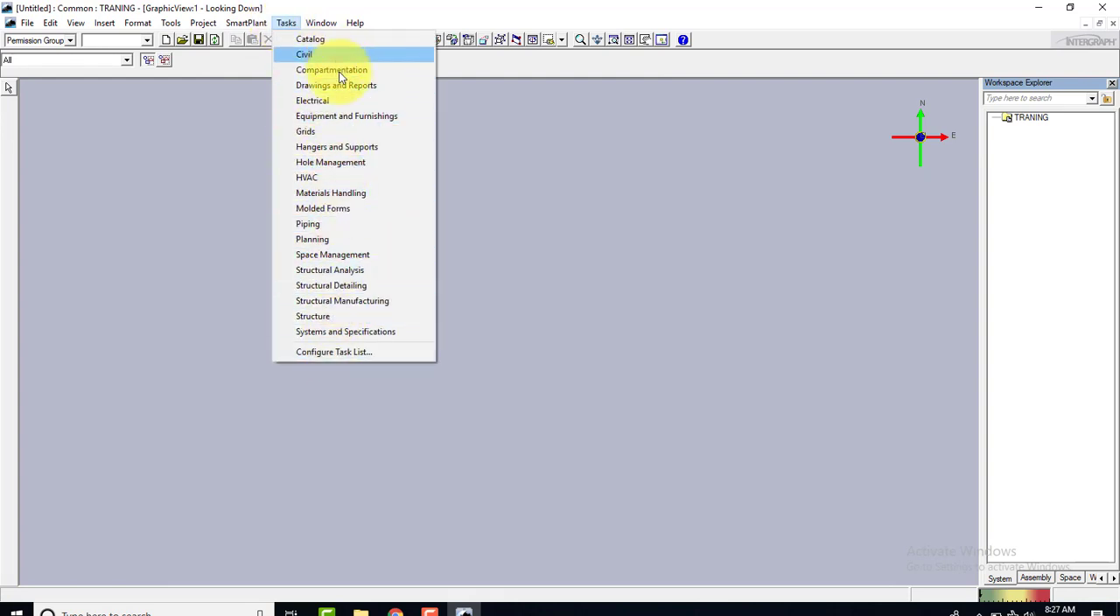
pyautogui.click(342, 116)
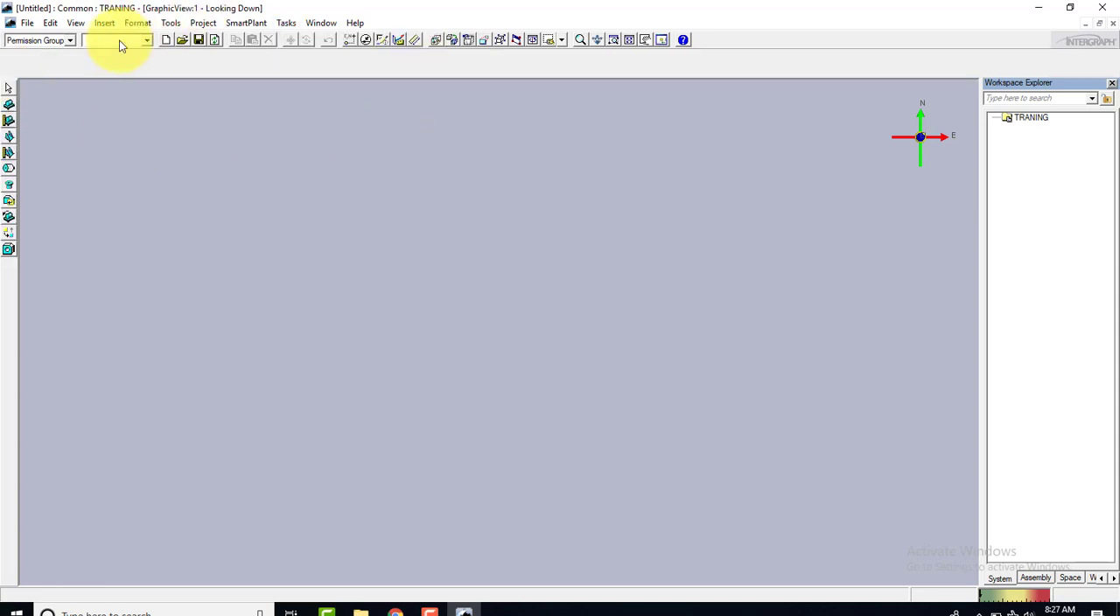
pyautogui.click(1023, 118)
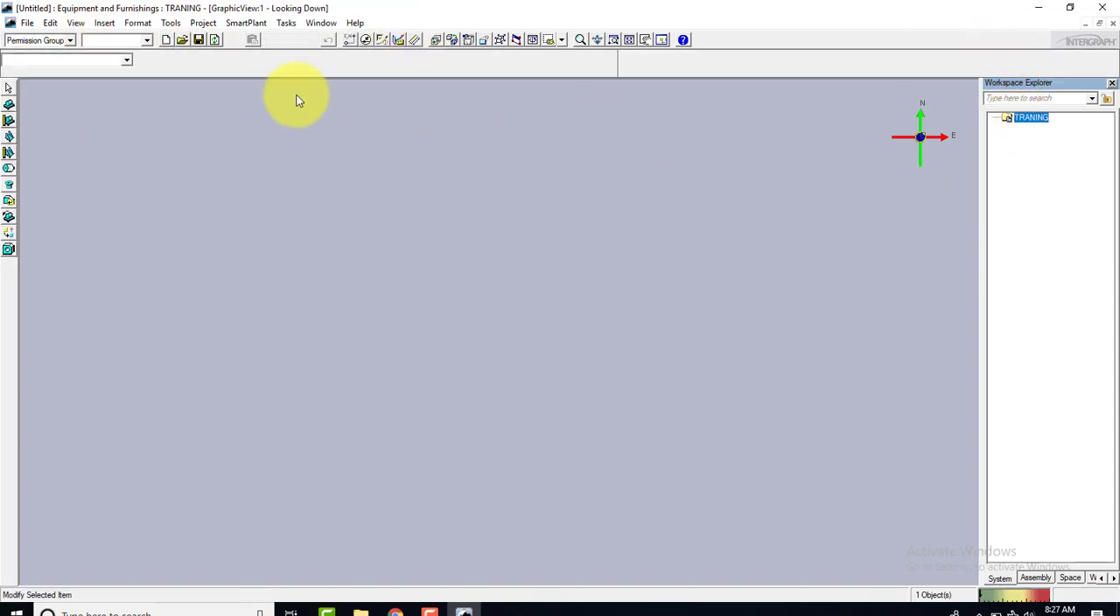
pyautogui.click(8, 90)
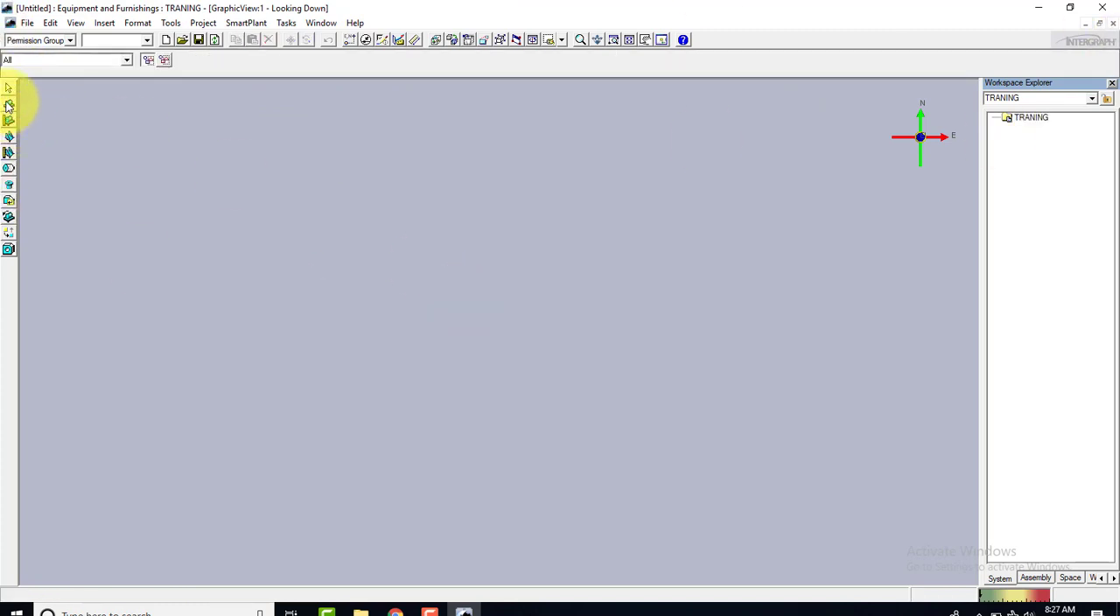
# Start placing equipment and browse the equipment catalog to the Pumps folder under Mechanical
pyautogui.click(8, 105)
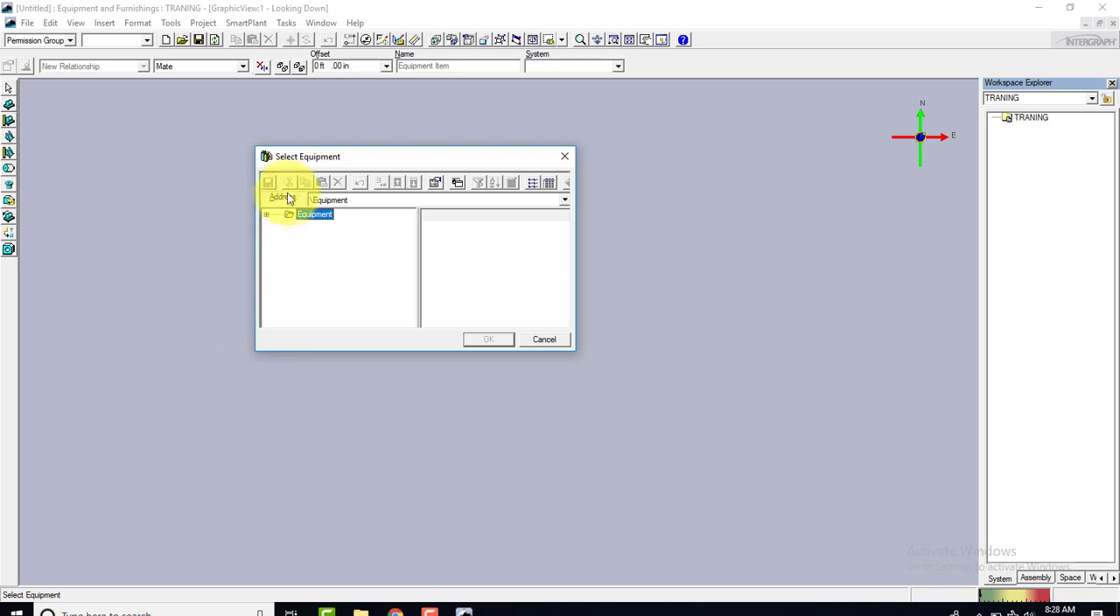
pyautogui.click(267, 215)
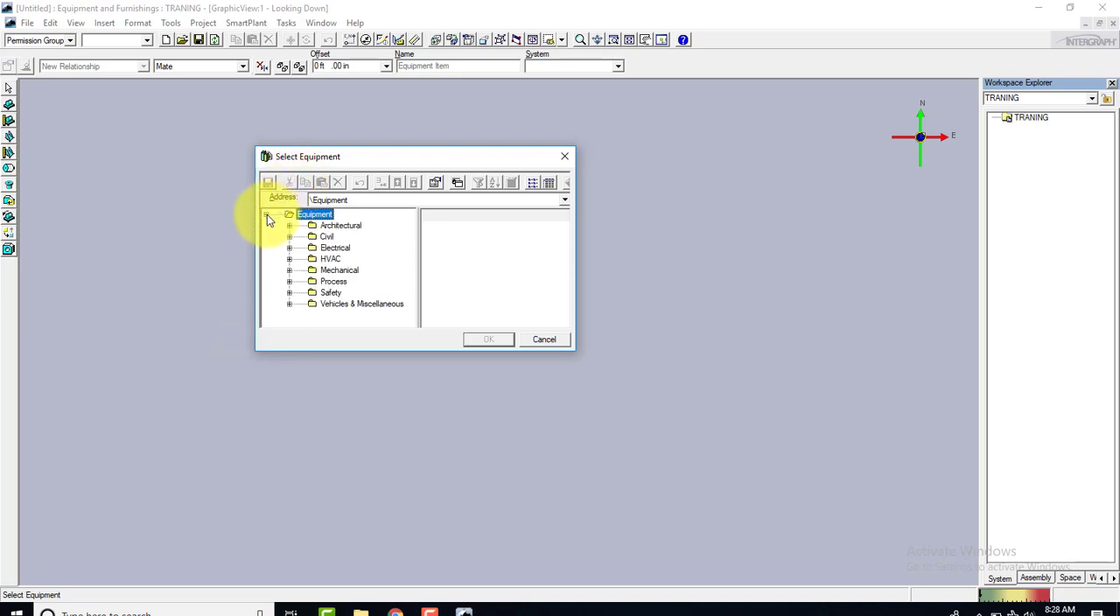
pyautogui.click(339, 279)
pyautogui.click(339, 270)
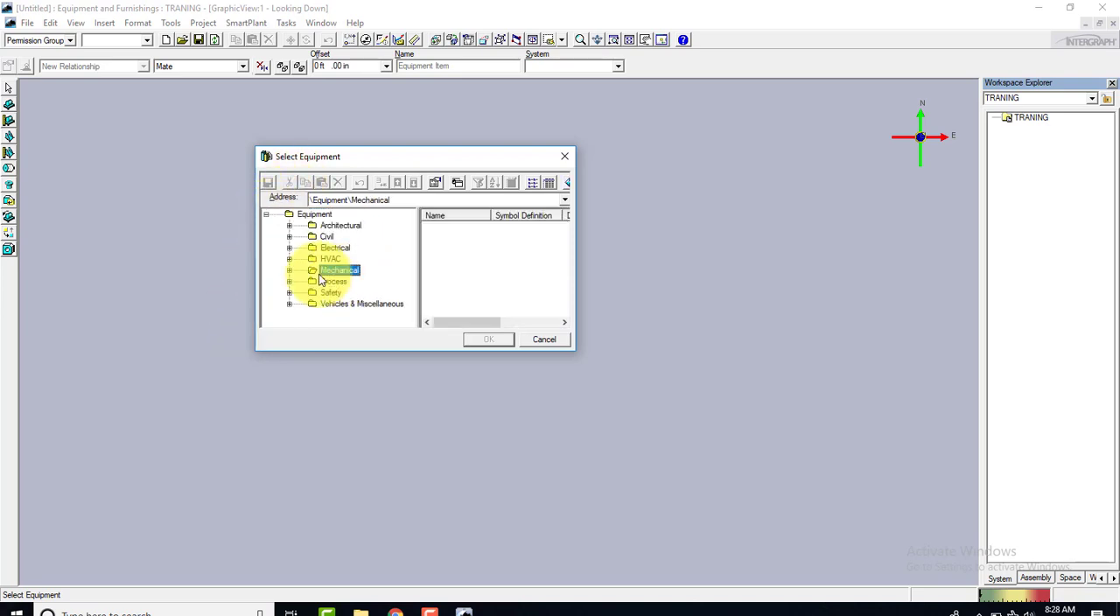
pyautogui.click(289, 270)
pyautogui.click(338, 293)
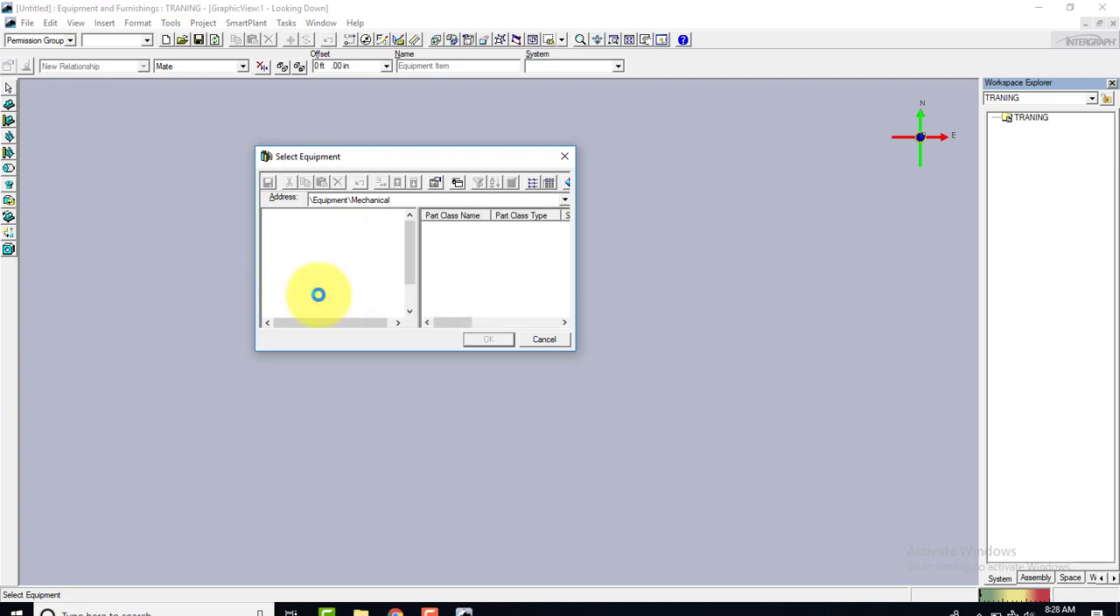
# Preview the VerticalPumpAsm part class, and enlarge the Select Equipment dialog with a wider folder tree
pyautogui.click(456, 182)
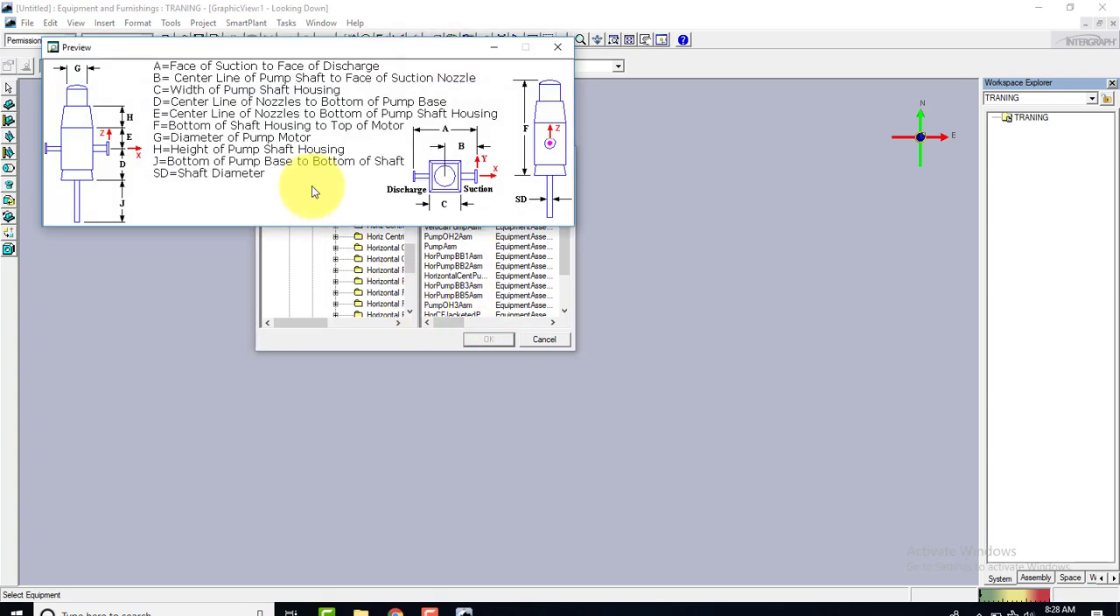
pyautogui.click(557, 46)
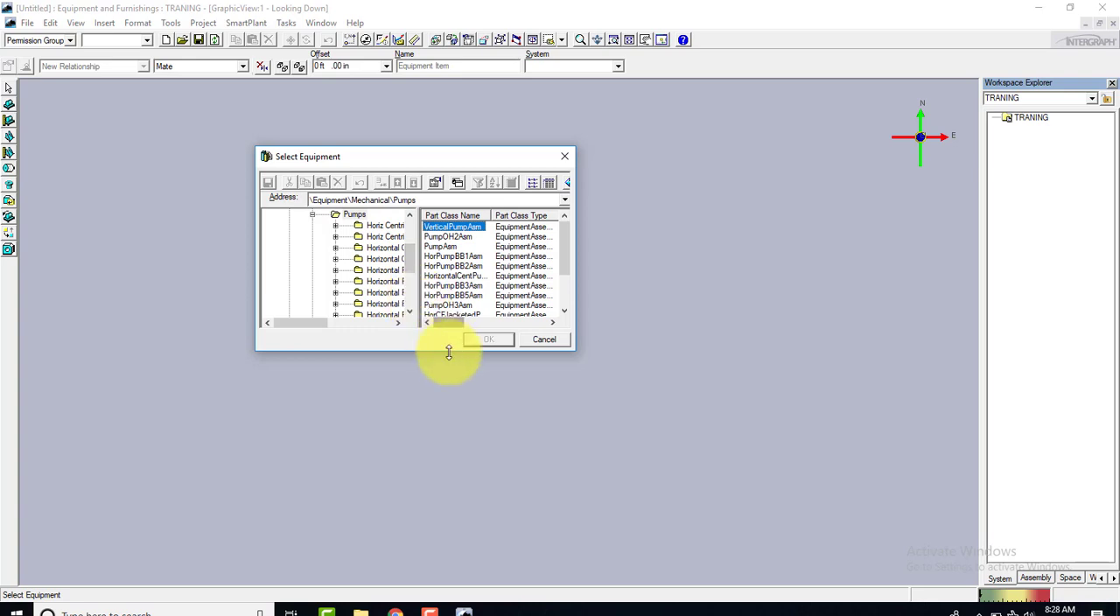
pyautogui.moveTo(448, 349); pyautogui.dragTo(480, 545)
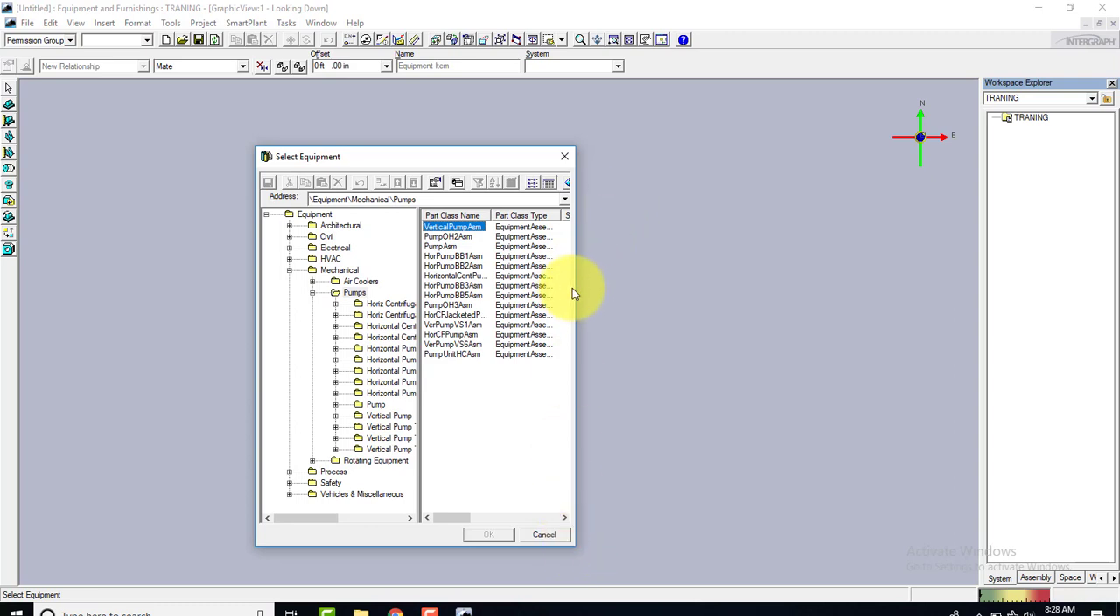
pyautogui.moveTo(574, 295); pyautogui.dragTo(763, 280)
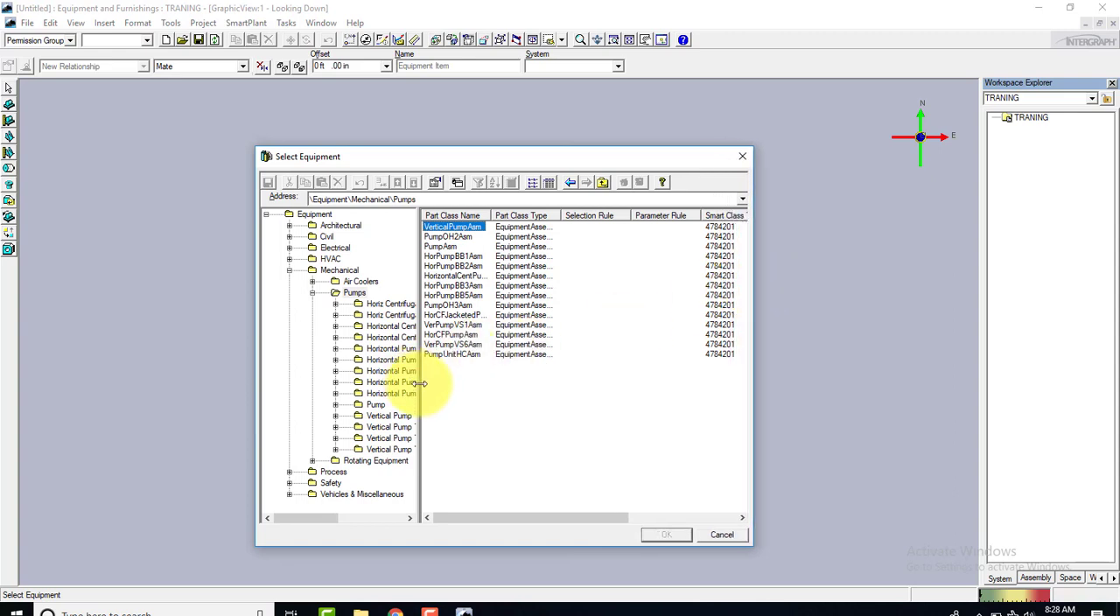
pyautogui.moveTo(420, 391); pyautogui.dragTo(522, 390)
# Select PUMP 001A-E from the Pump folder and preview its dimension drawing
pyautogui.click(376, 404)
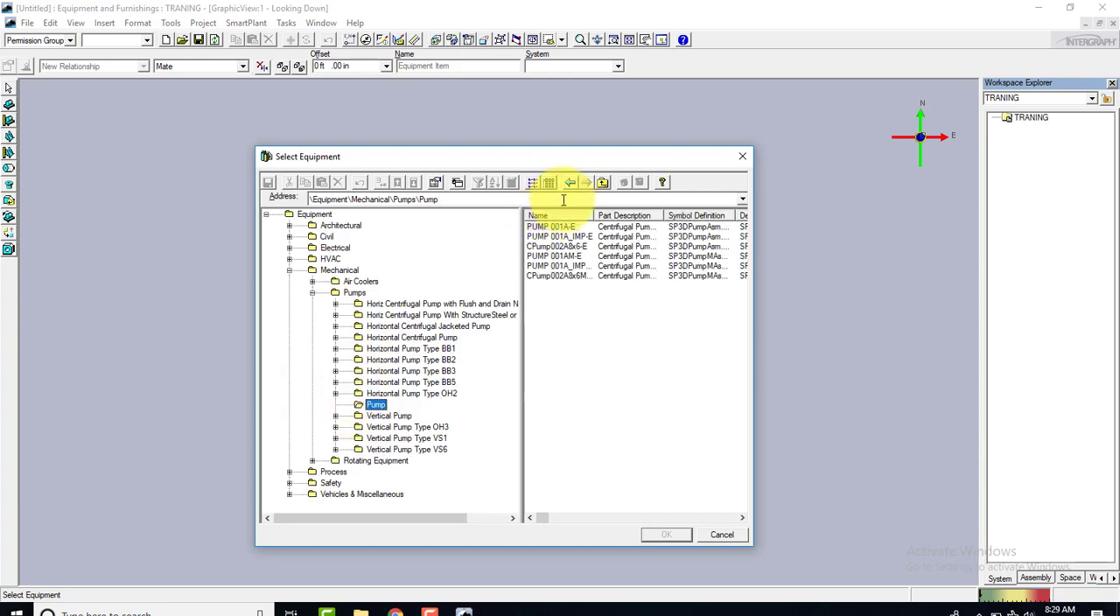
pyautogui.click(555, 226)
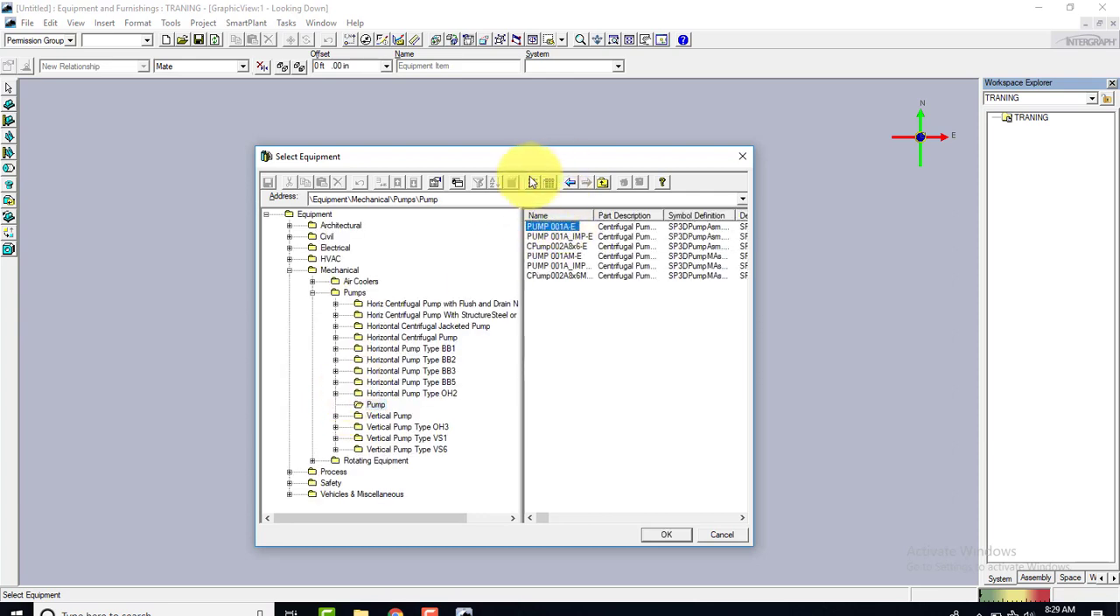
pyautogui.click(461, 183)
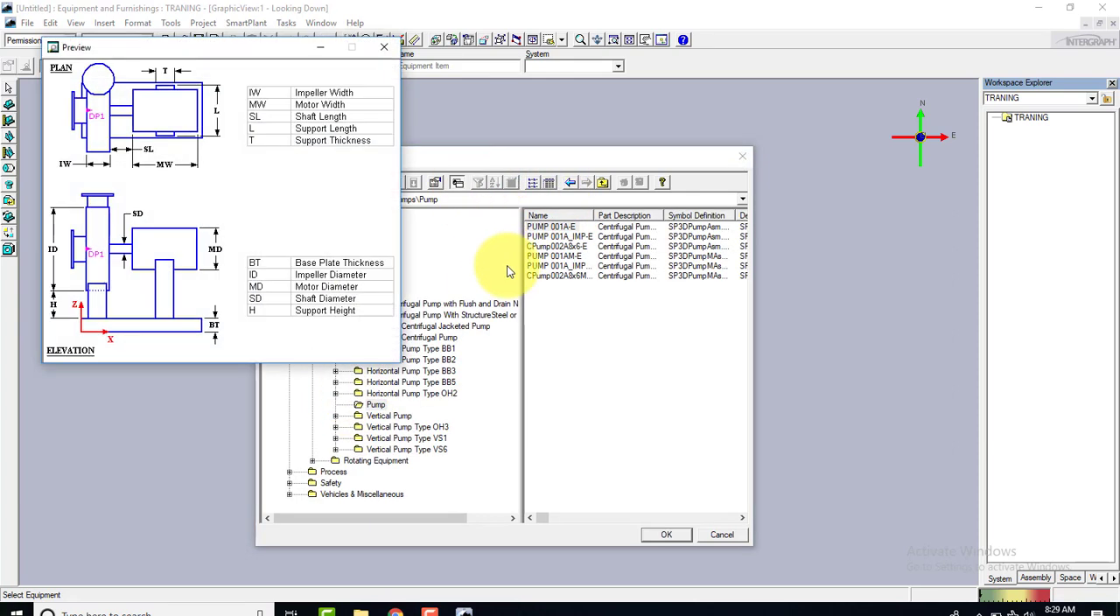
# Place PUMP 001A-E from the Pump folder in the model, assigned to the TRANING system with its default name rule
pyautogui.click(383, 46)
pyautogui.click(374, 405)
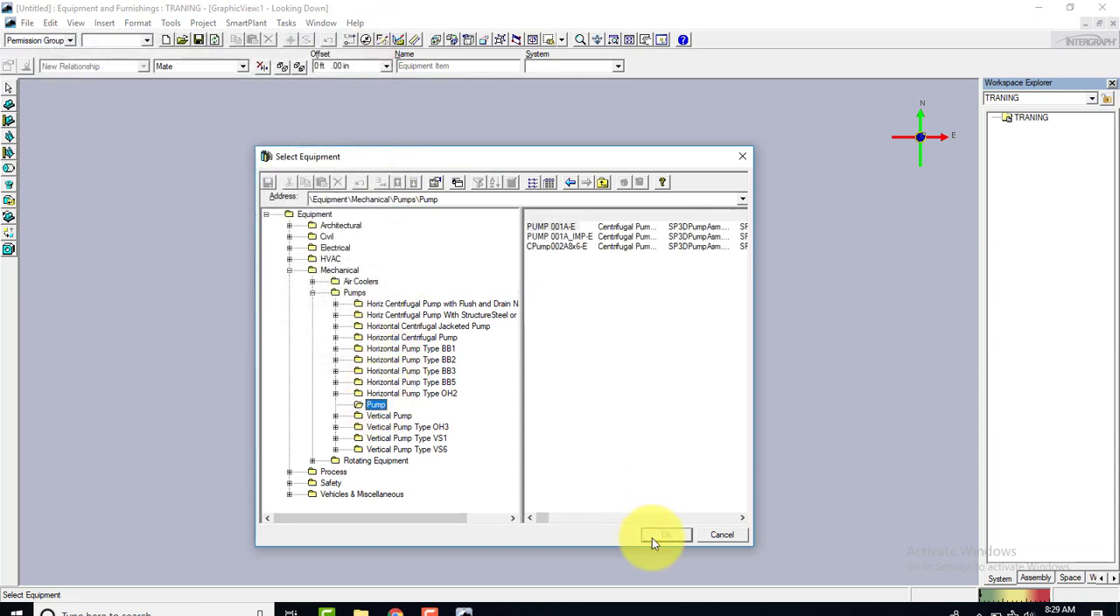
pyautogui.click(572, 226)
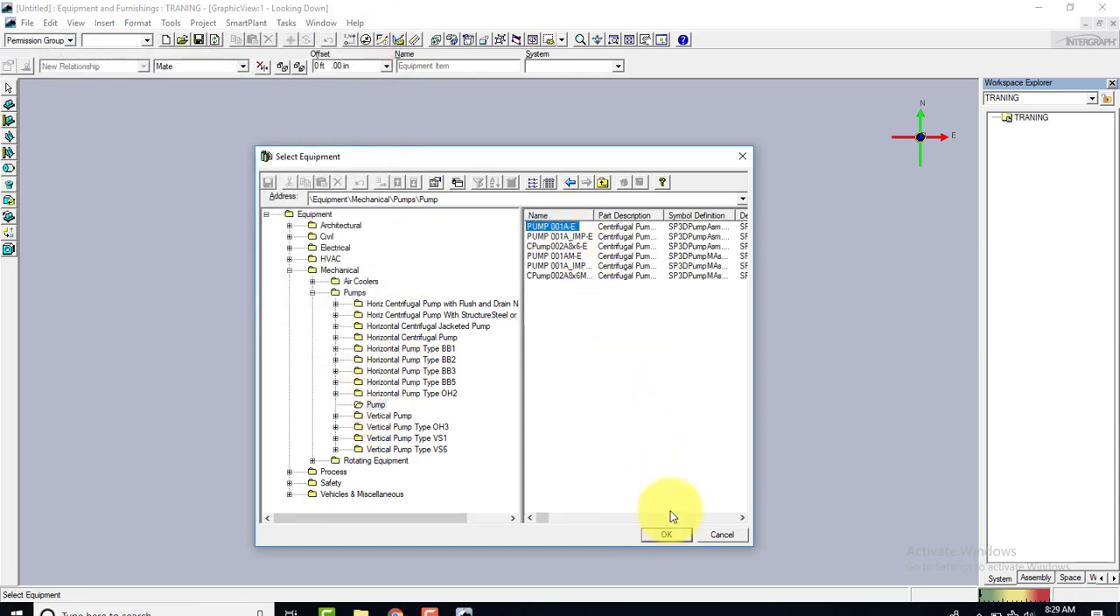
pyautogui.click(670, 536)
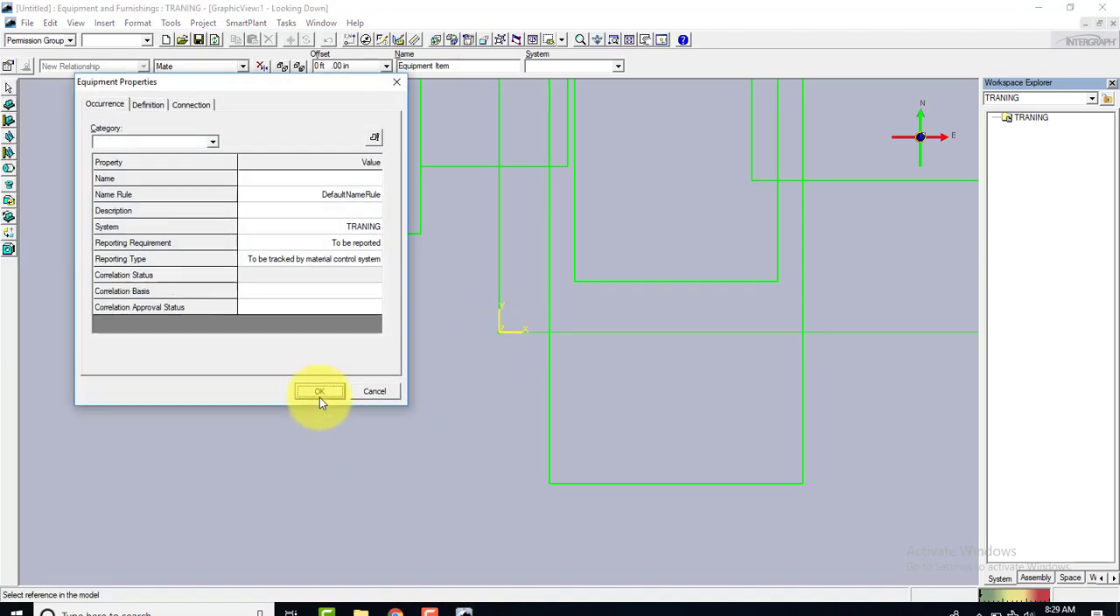
pyautogui.click(319, 392)
pyautogui.scroll(3, 319, 396)
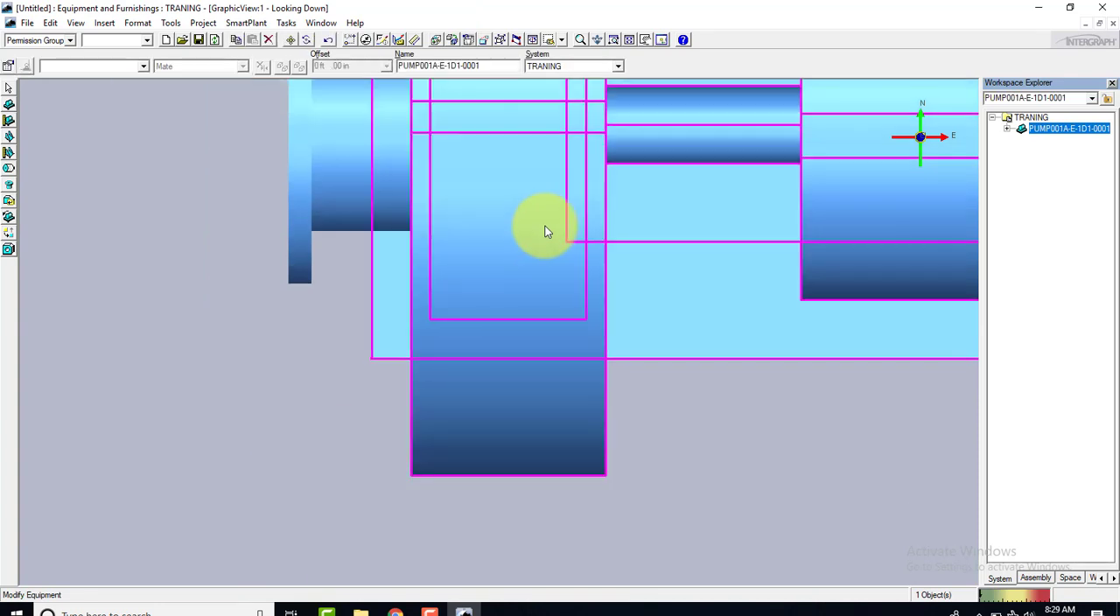
pyautogui.scroll(-3, 544, 230)
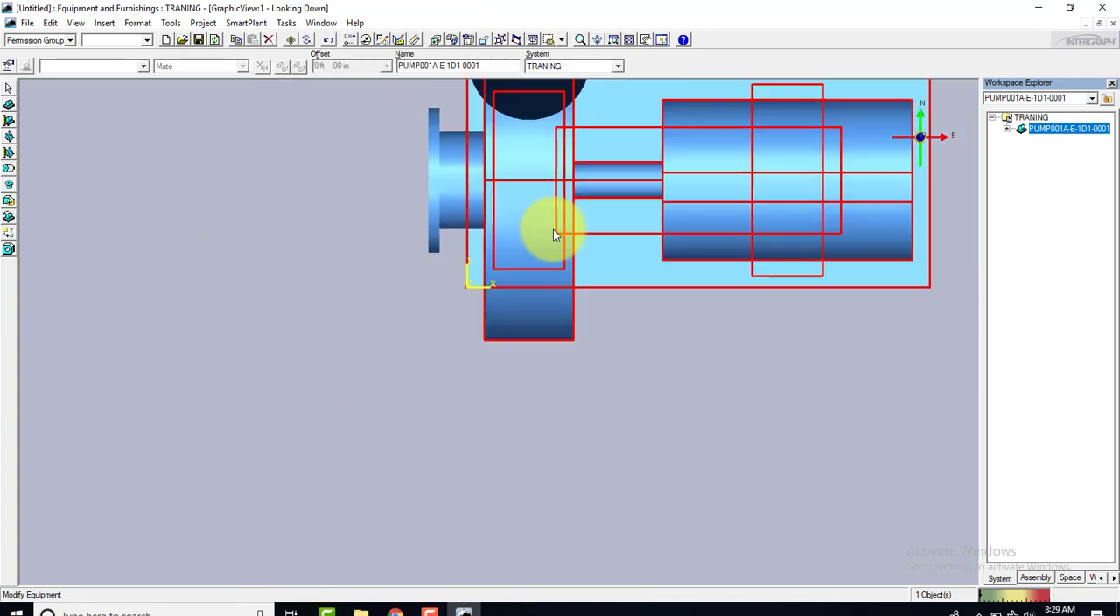
# Examine the placed pump in the Isometric common view
pyautogui.click(500, 40)
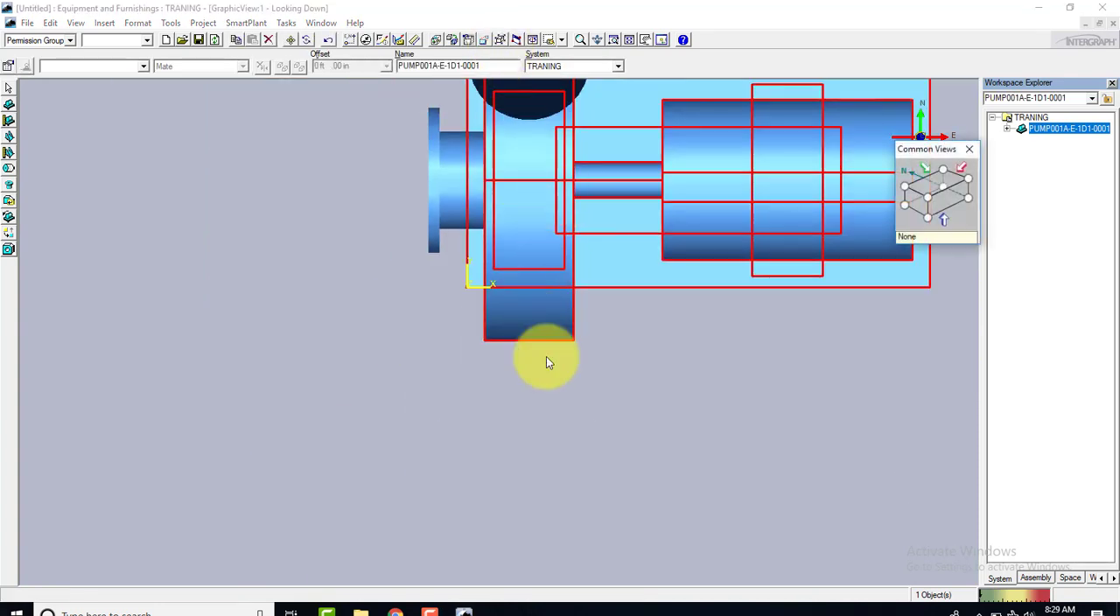
pyautogui.click(925, 200)
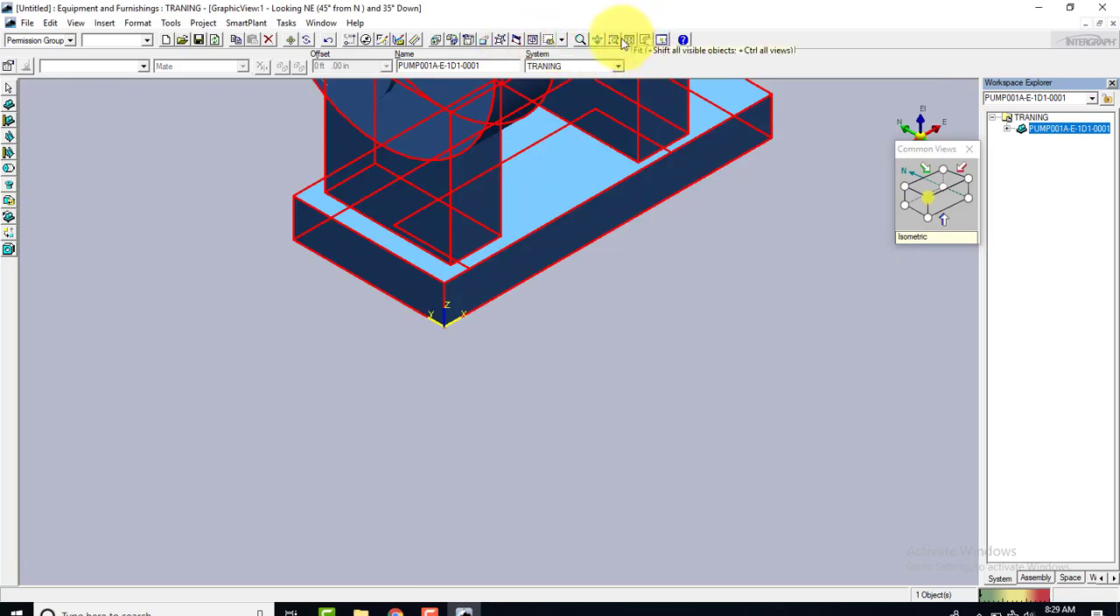
pyautogui.click(645, 39)
pyautogui.moveTo(562, 155)
pyautogui.mouseDown()
pyautogui.moveTo(491, 401)
pyautogui.moveTo(473, 333)
pyautogui.moveTo(324, 302)
pyautogui.moveTo(215, 308)
pyautogui.moveTo(276, 303)
pyautogui.mouseUp()
pyautogui.click(240, 315)
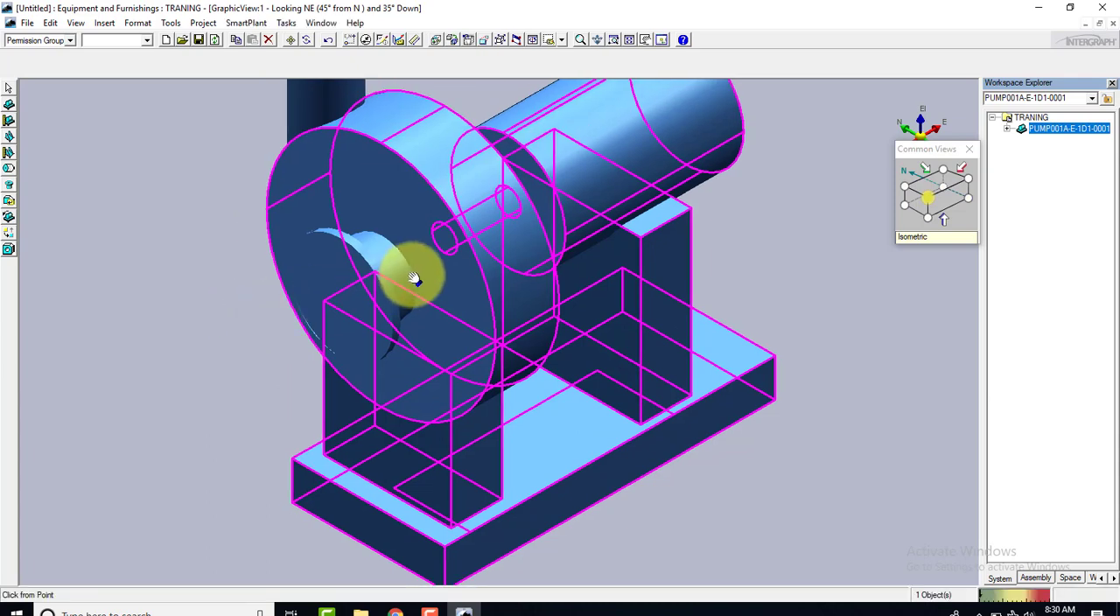
pyautogui.scroll(-3, 412, 277)
pyautogui.rightClick(233, 315)
pyautogui.moveTo(431, 297); pyautogui.dragTo(454, 306, button='middle')
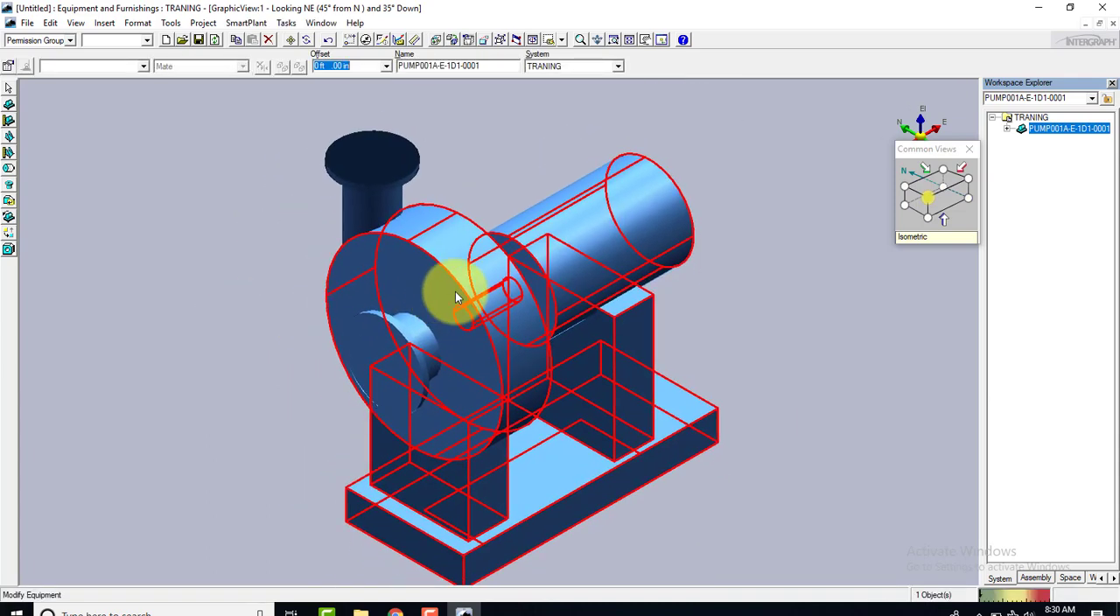
pyautogui.scroll(2, 455, 290)
pyautogui.scroll(-2, 455, 290)
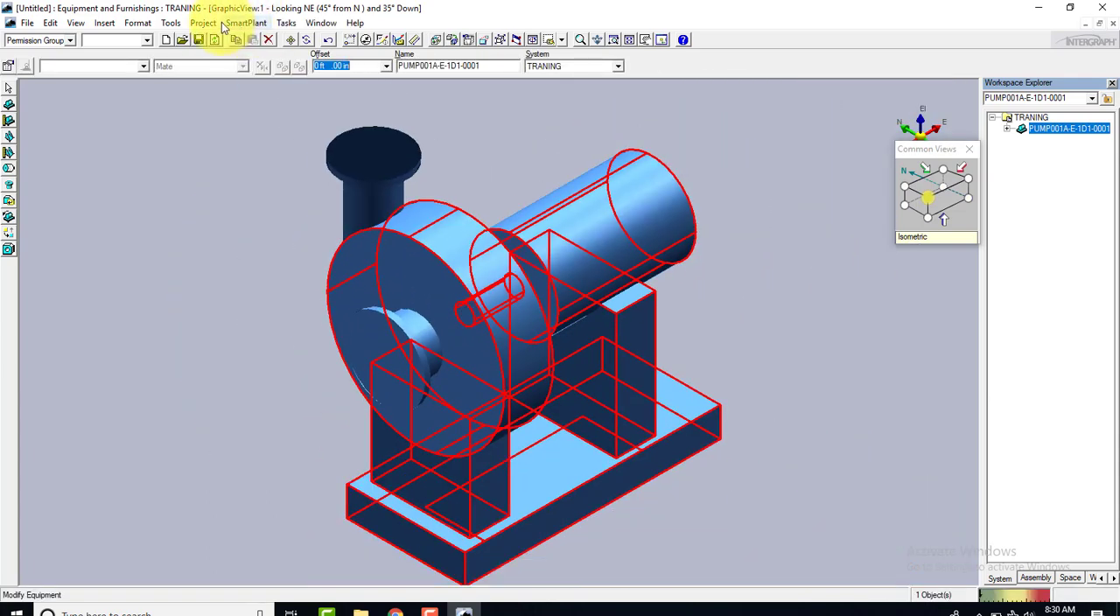
# Set the graphic view's background color to black in the options
pyautogui.click(171, 23)
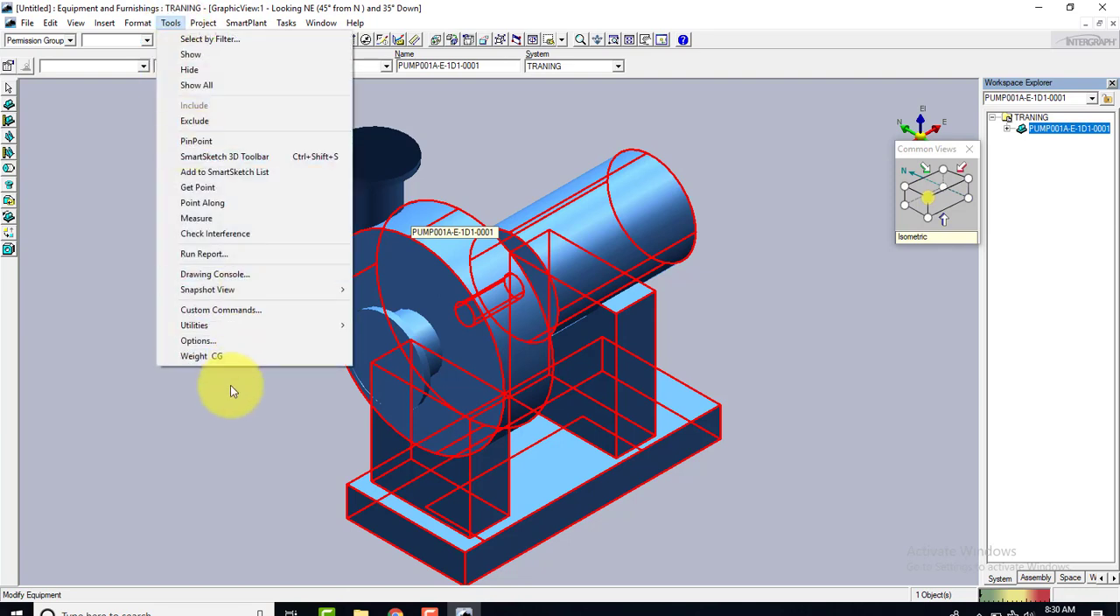
pyautogui.click(207, 340)
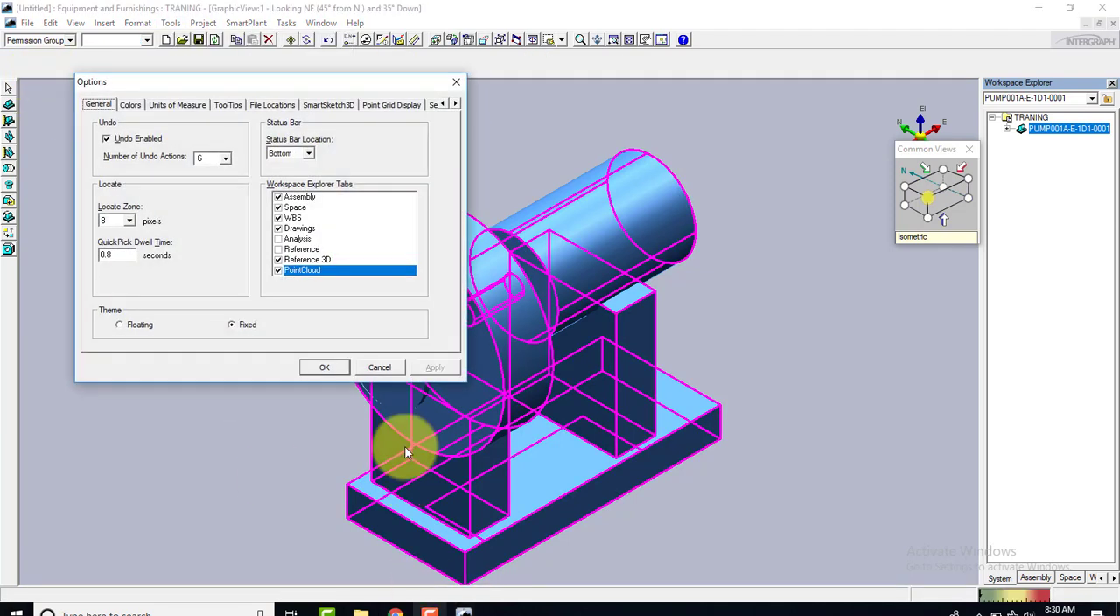
pyautogui.click(130, 105)
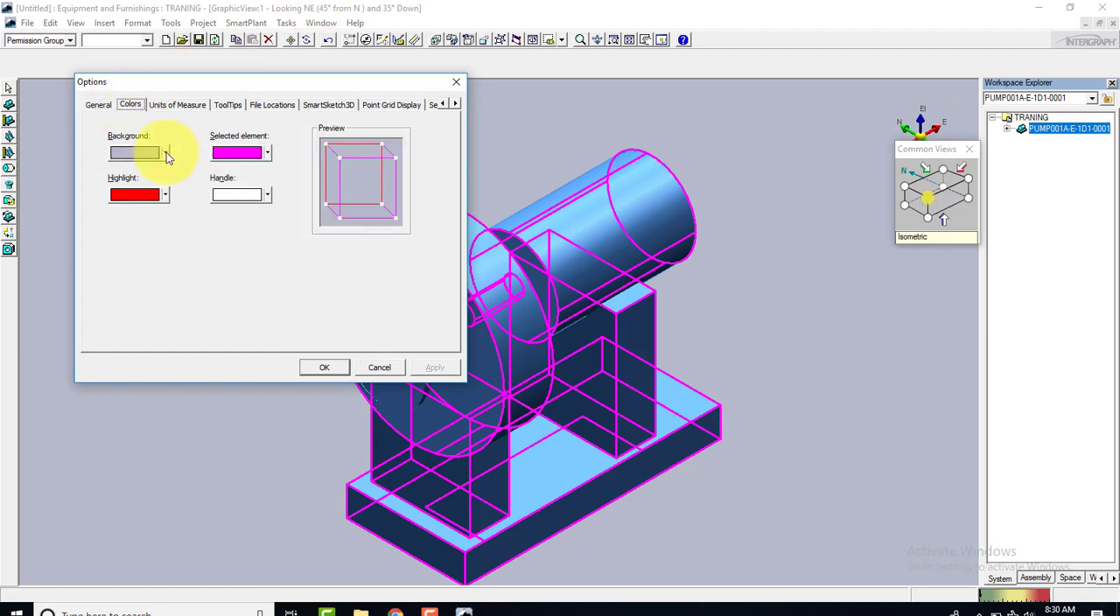
pyautogui.click(165, 154)
pyautogui.click(117, 173)
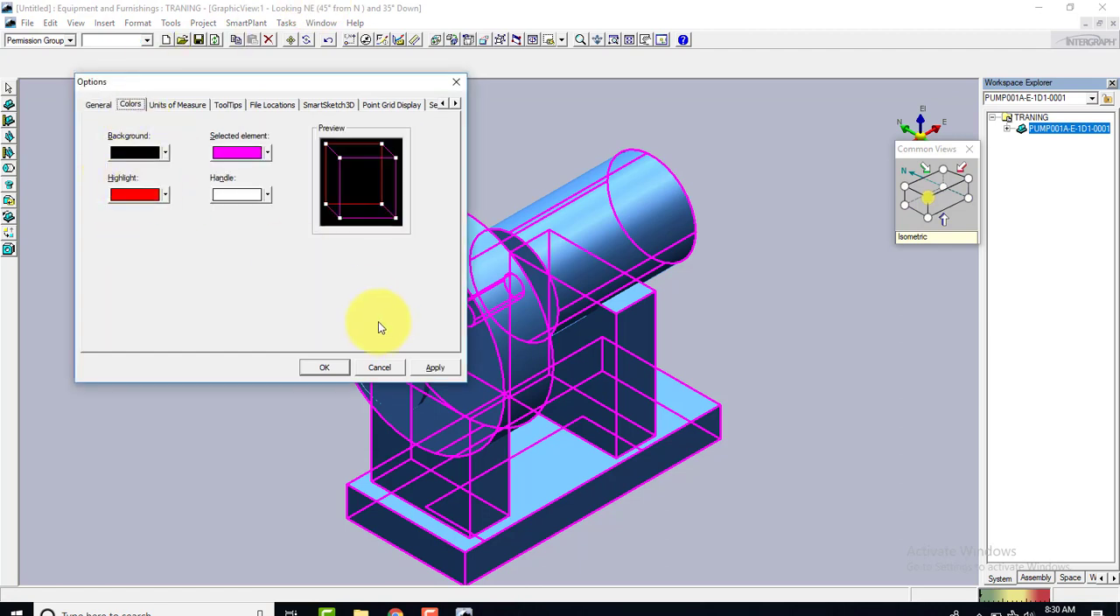
# Examine the units of measure and their readout and precision settings in the options
pyautogui.click(179, 105)
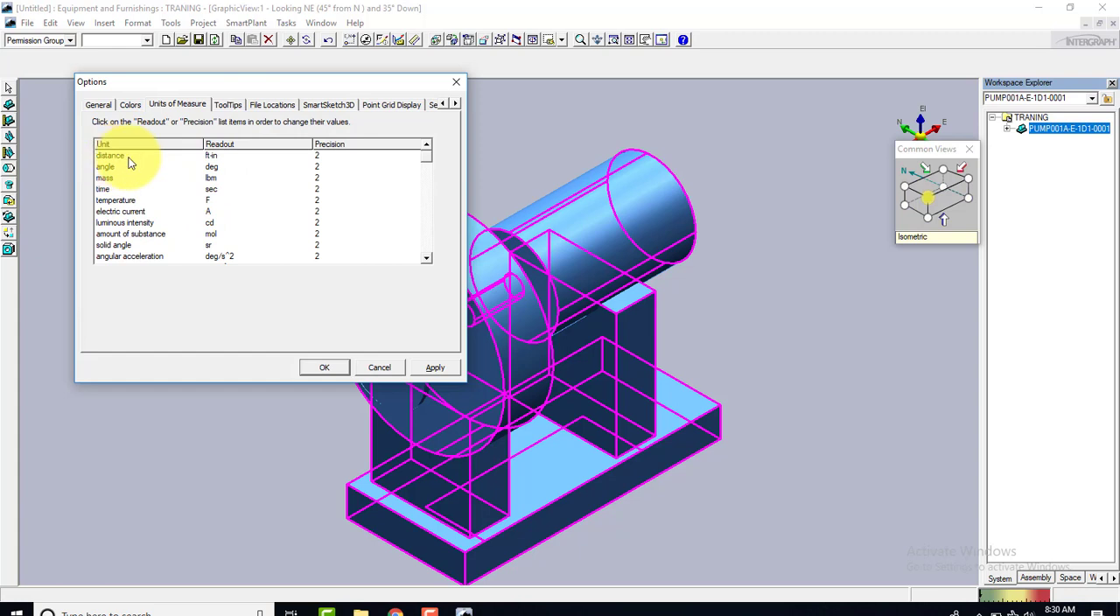
pyautogui.click(425, 261)
pyautogui.click(425, 261)
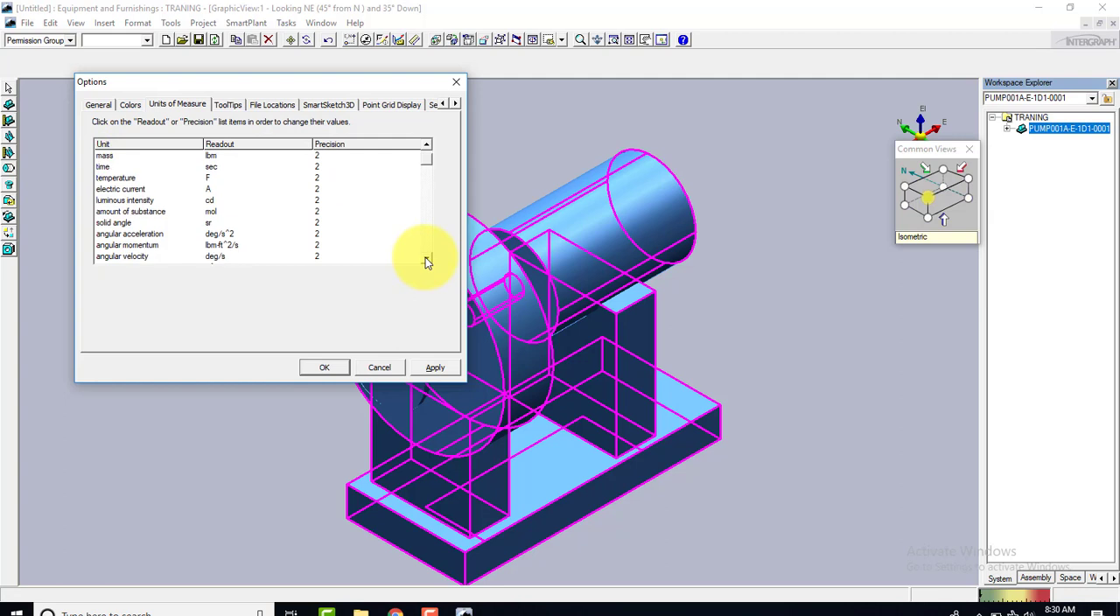
pyautogui.click(425, 261)
pyautogui.click(425, 261)
pyautogui.click(425, 260)
pyautogui.click(425, 260)
pyautogui.click(425, 260)
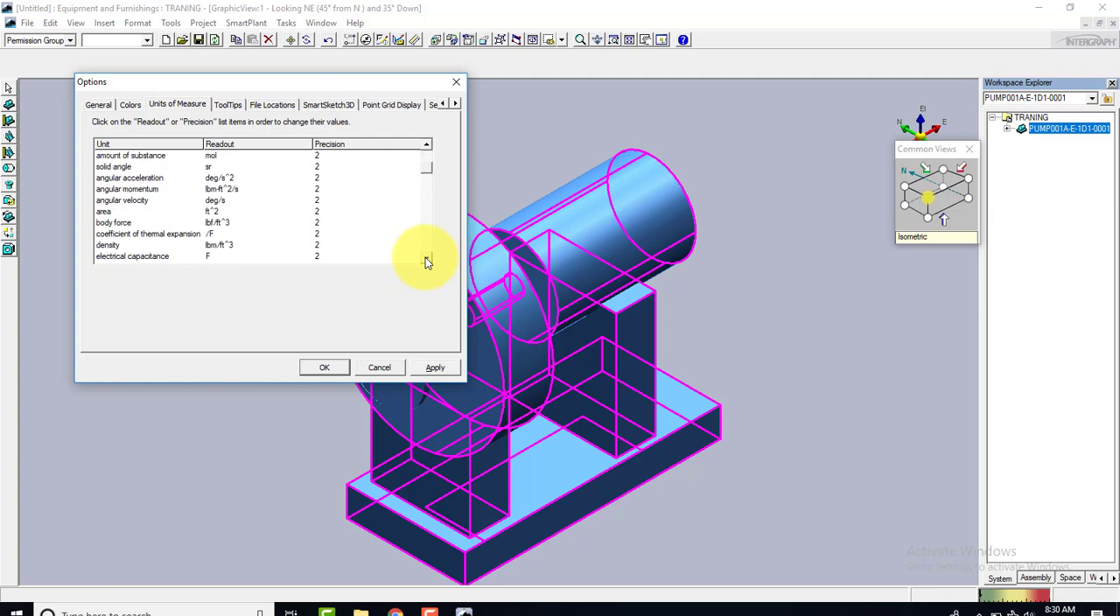
pyautogui.click(426, 261)
pyautogui.click(425, 261)
pyautogui.click(425, 261)
pyautogui.click(425, 261)
pyautogui.click(425, 258)
pyautogui.click(425, 259)
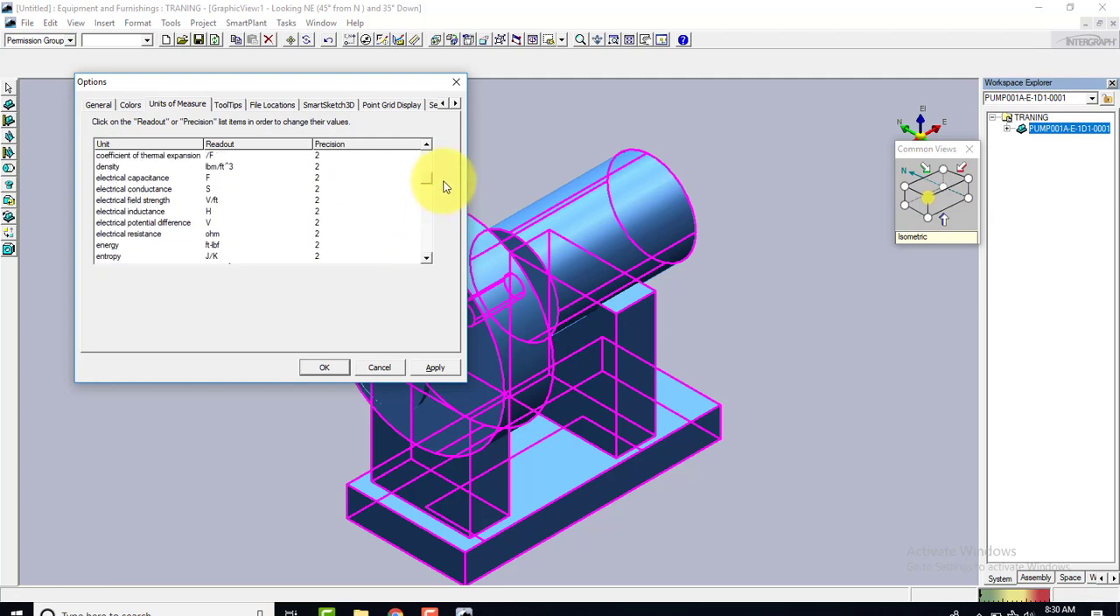
pyautogui.moveTo(428, 181); pyautogui.dragTo(424, 137)
# Set the distance readout unit to mm and apply the options
pyautogui.click(219, 156)
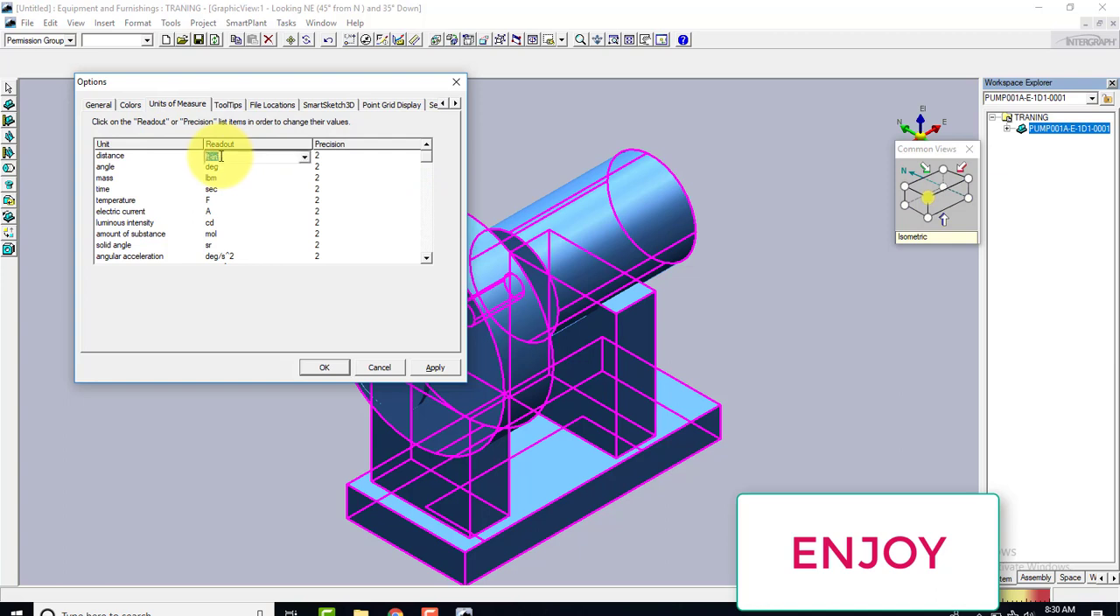
pyautogui.click(303, 156)
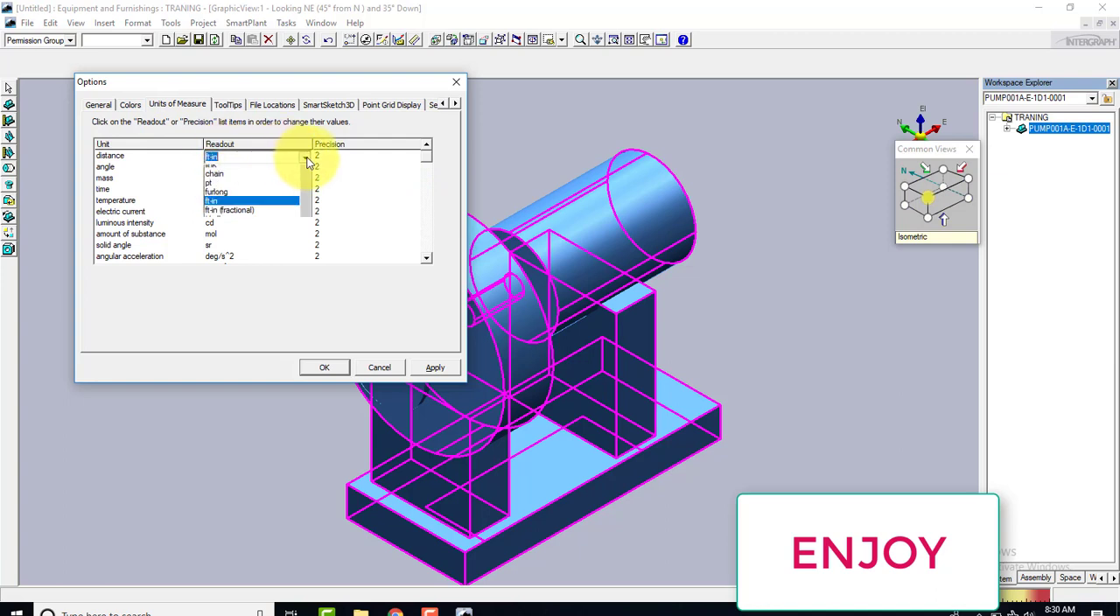
pyautogui.click(242, 189)
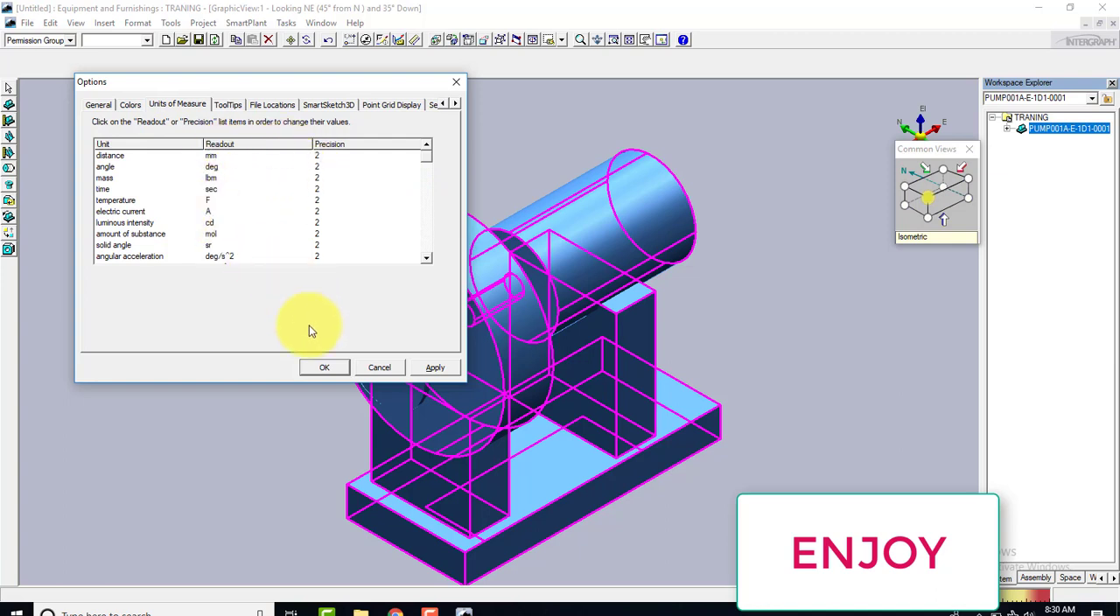
pyautogui.click(430, 367)
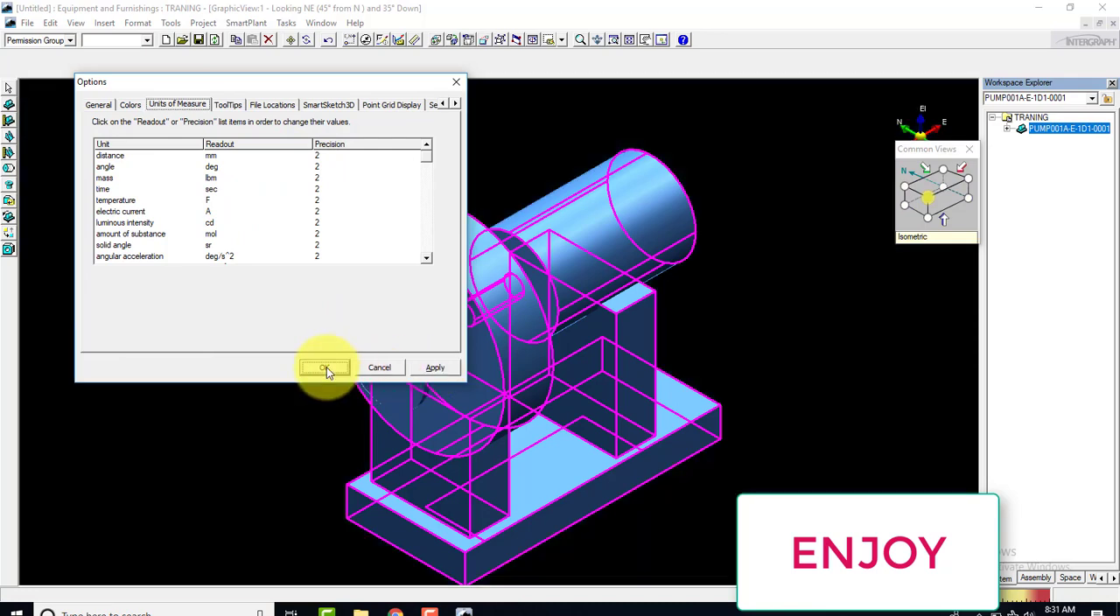
pyautogui.click(323, 366)
# Deselect the pump and examine it in an isometric view looking southeast and 35° down
pyautogui.scroll(-4, 343, 306)
pyautogui.scroll(4, 343, 302)
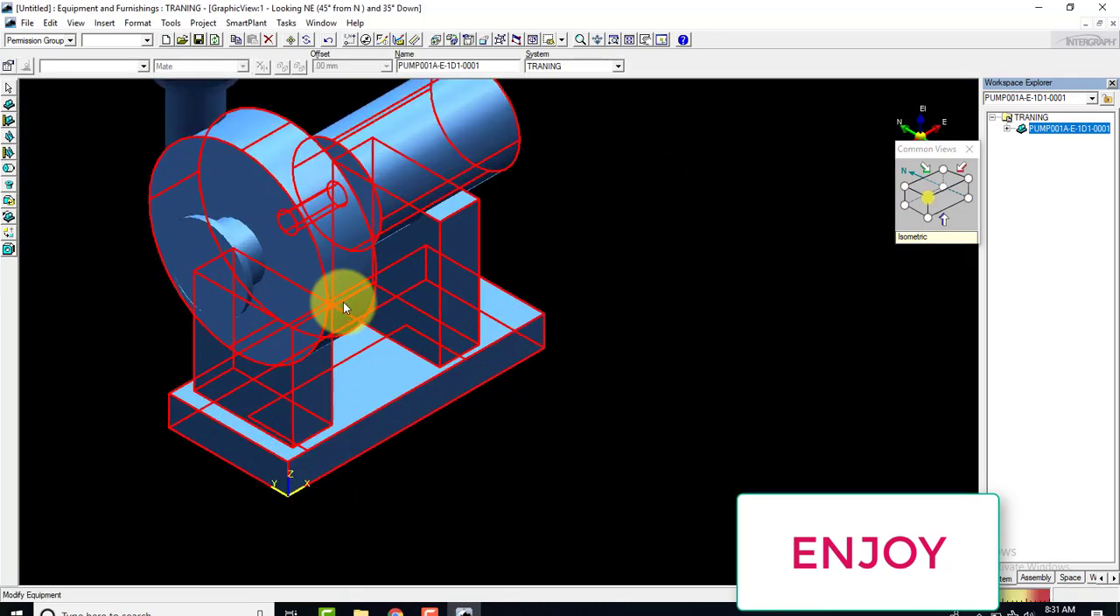
pyautogui.scroll(-3, 313, 262)
pyautogui.moveTo(322, 306); pyautogui.dragTo(555, 332, button='middle')
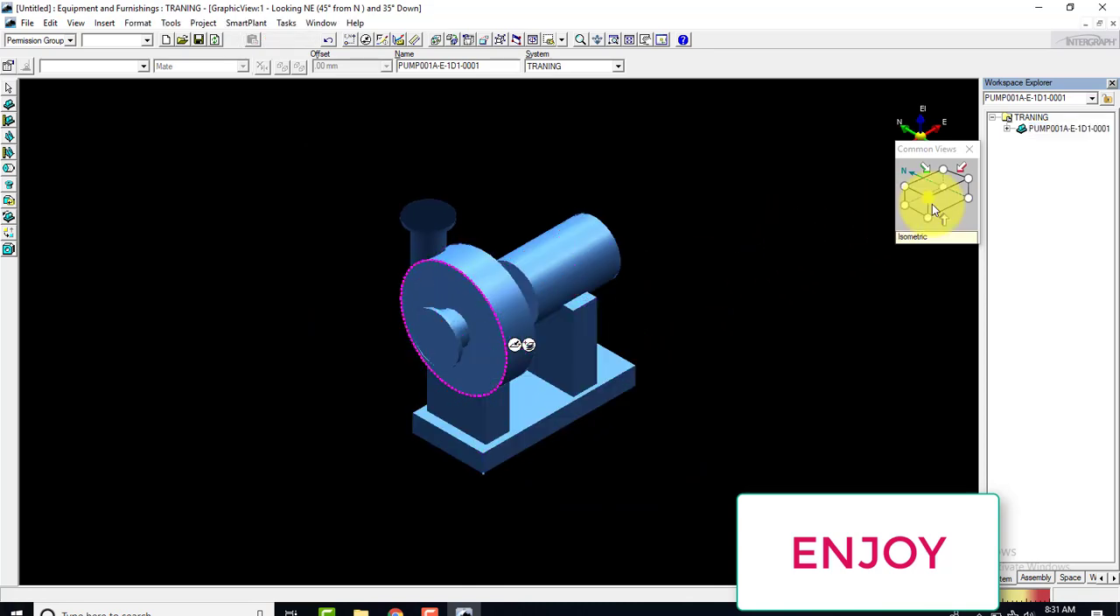
pyautogui.click(907, 183)
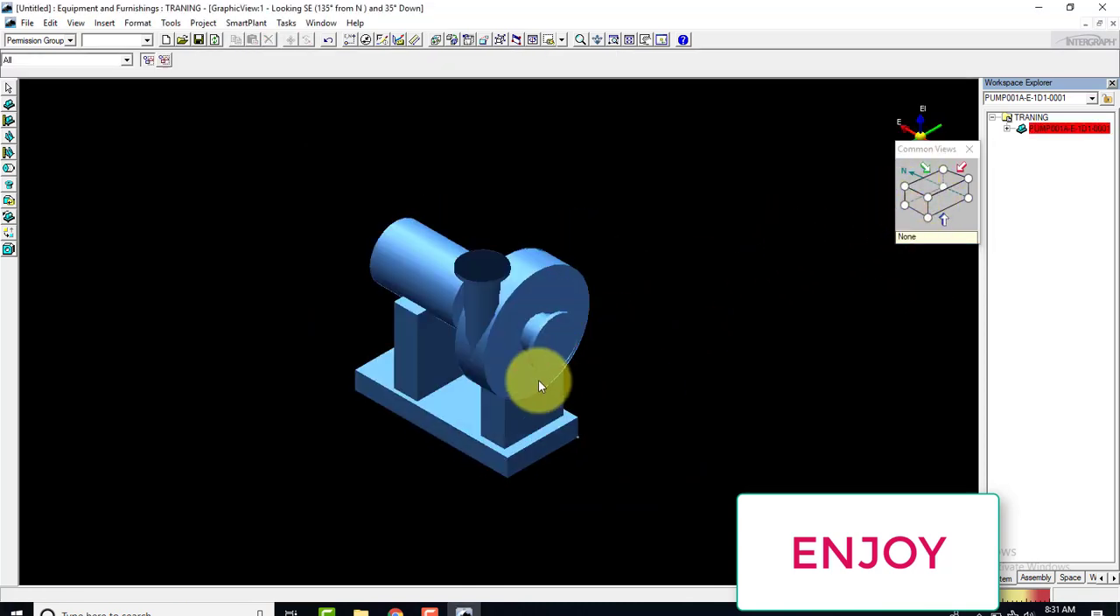
pyautogui.moveTo(538, 380); pyautogui.dragTo(537, 299, button='middle')
pyautogui.scroll(1, 536, 298)
pyautogui.scroll(-2, 531, 295)
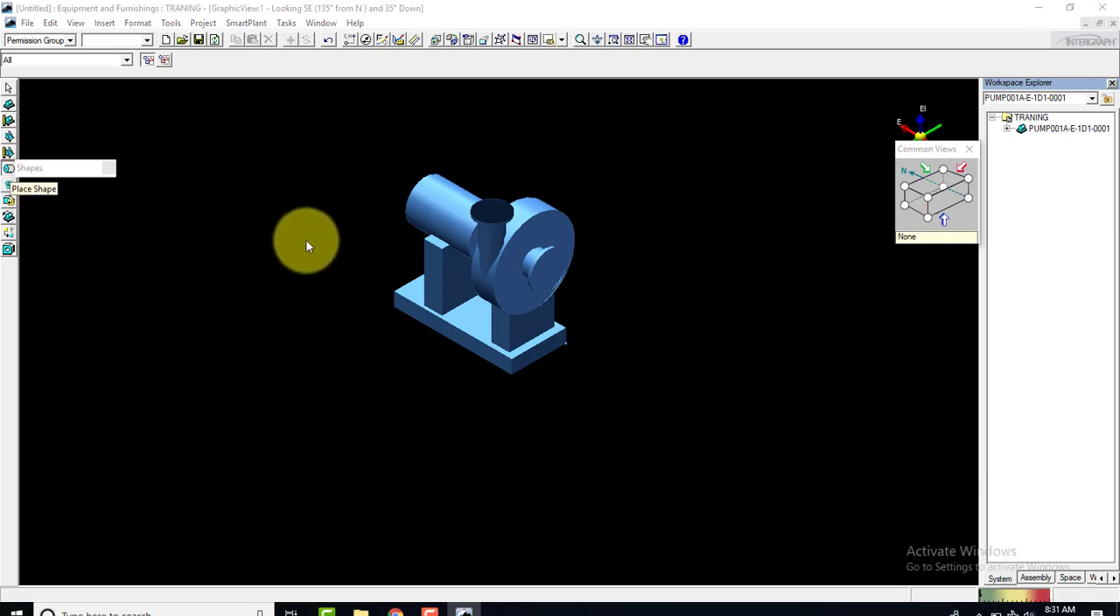
# Float the Shapes palette beside the model and start adding a cylinder shape to the pump
pyautogui.moveTo(74, 164); pyautogui.dragTo(475, 286)
pyautogui.moveTo(638, 298); pyautogui.dragTo(836, 301)
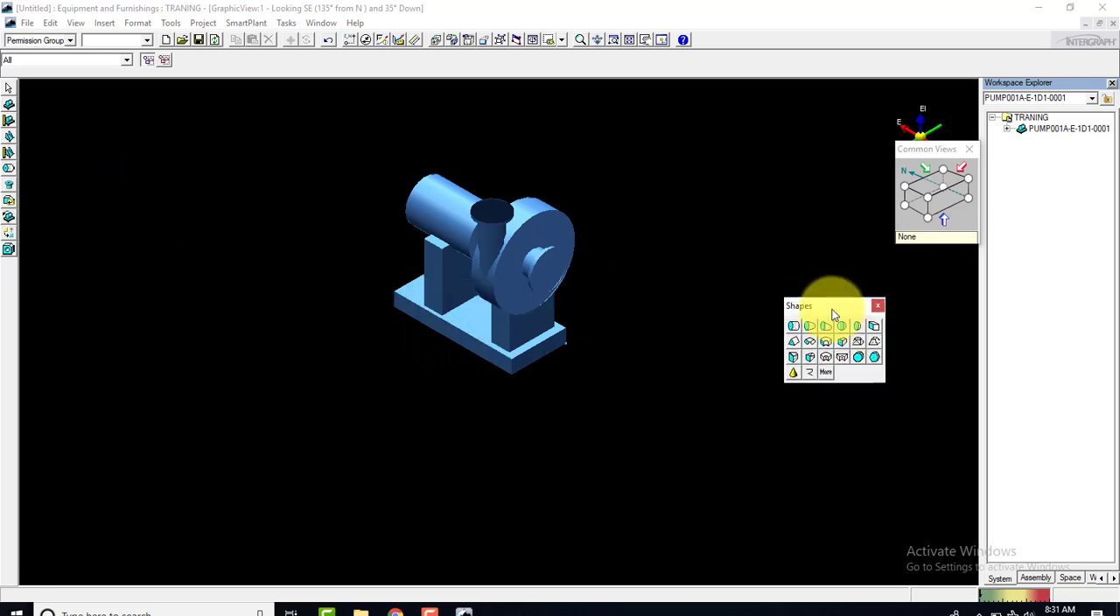
pyautogui.click(796, 327)
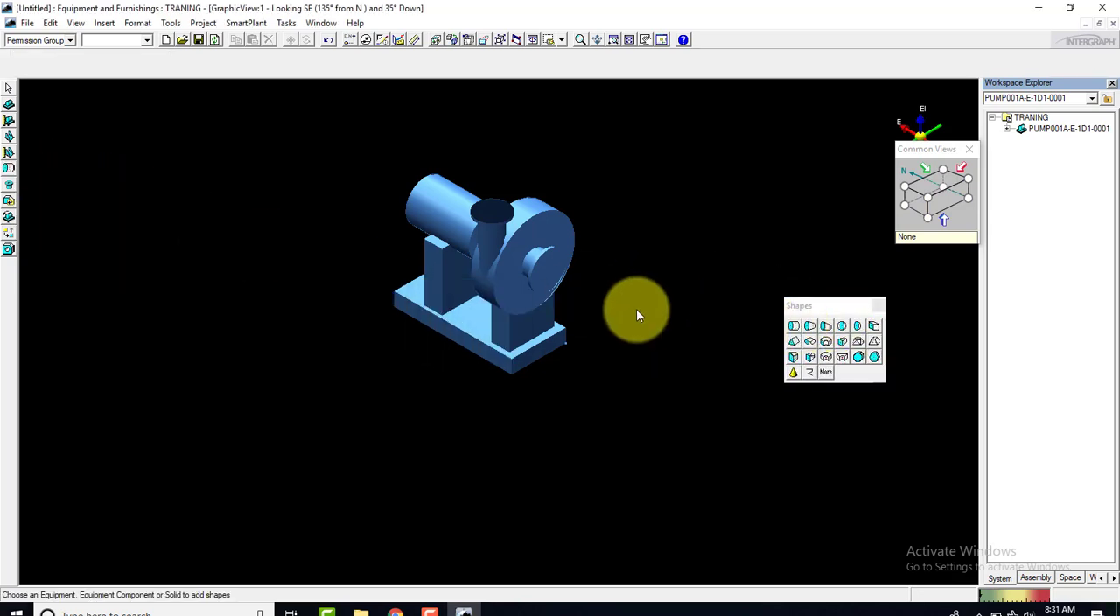
pyautogui.click(534, 276)
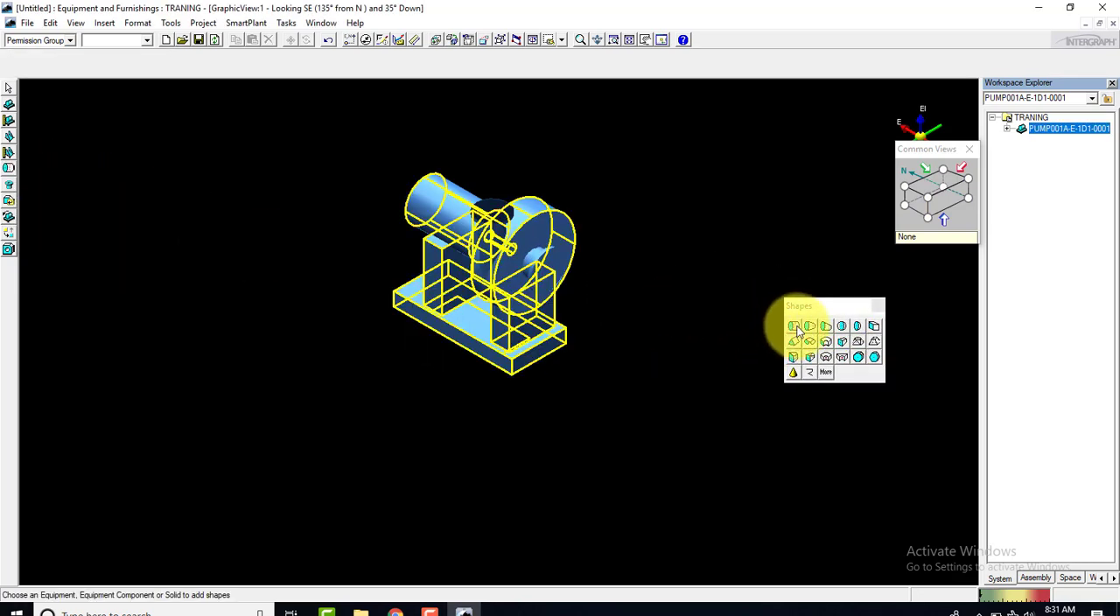
pyautogui.click(793, 326)
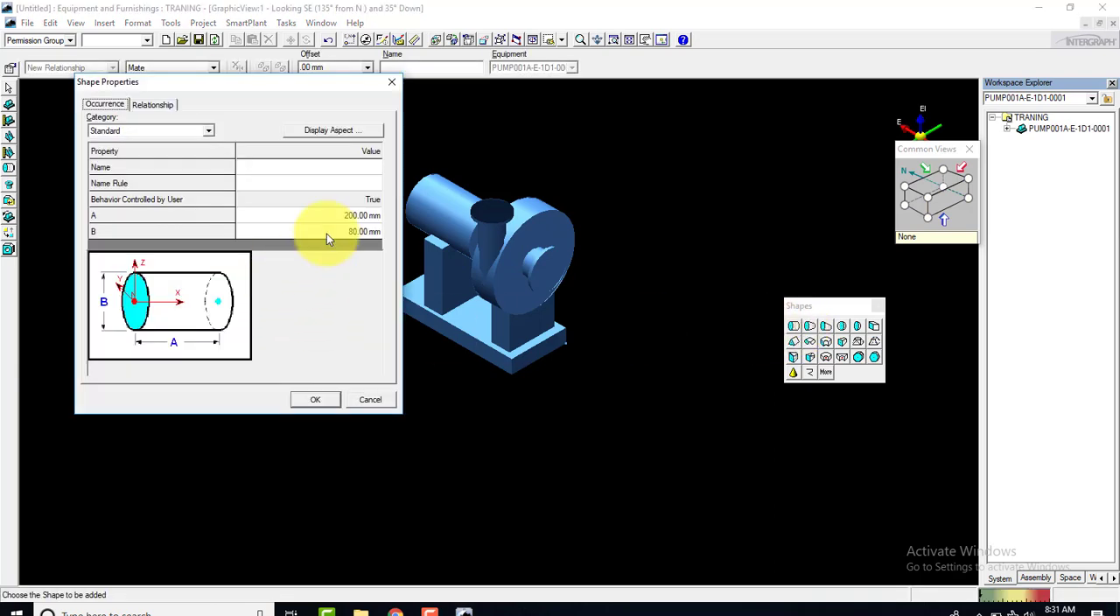
# Set the cylinder's length A to 2000 mm and diameter B to 200 mm, and place it beside the pump's base
pyautogui.click(355, 218)
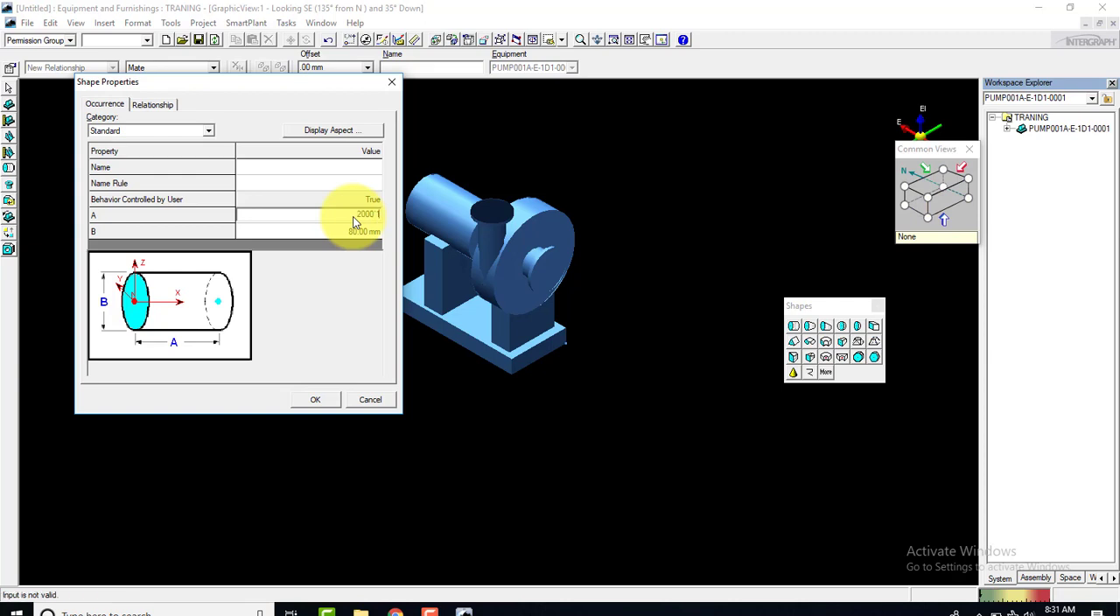
pyautogui.write('2000')
pyautogui.press('Tab')
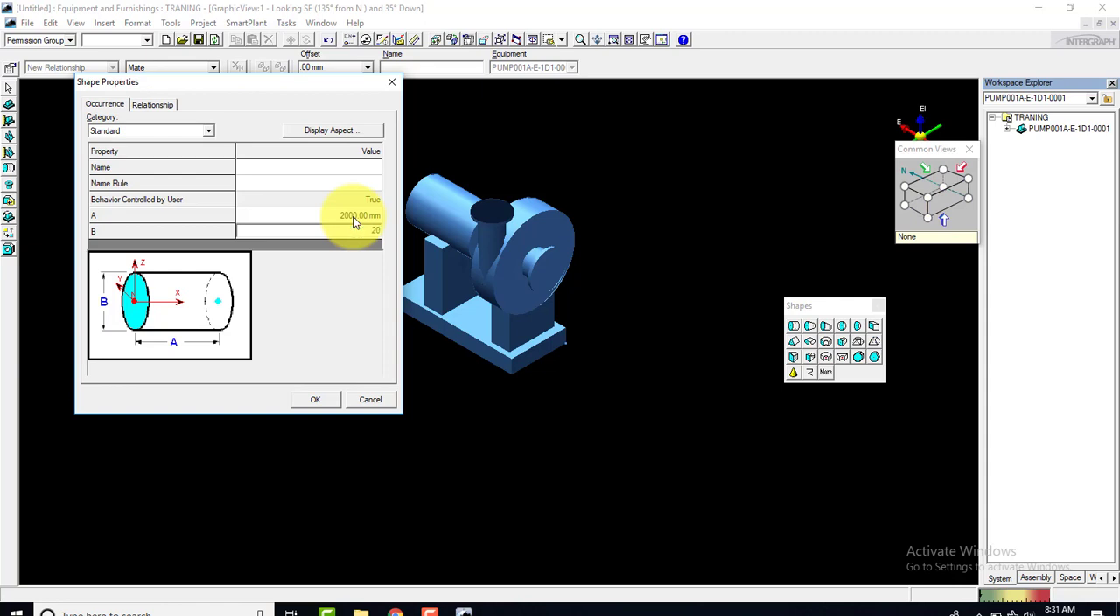
pyautogui.press('Tab')
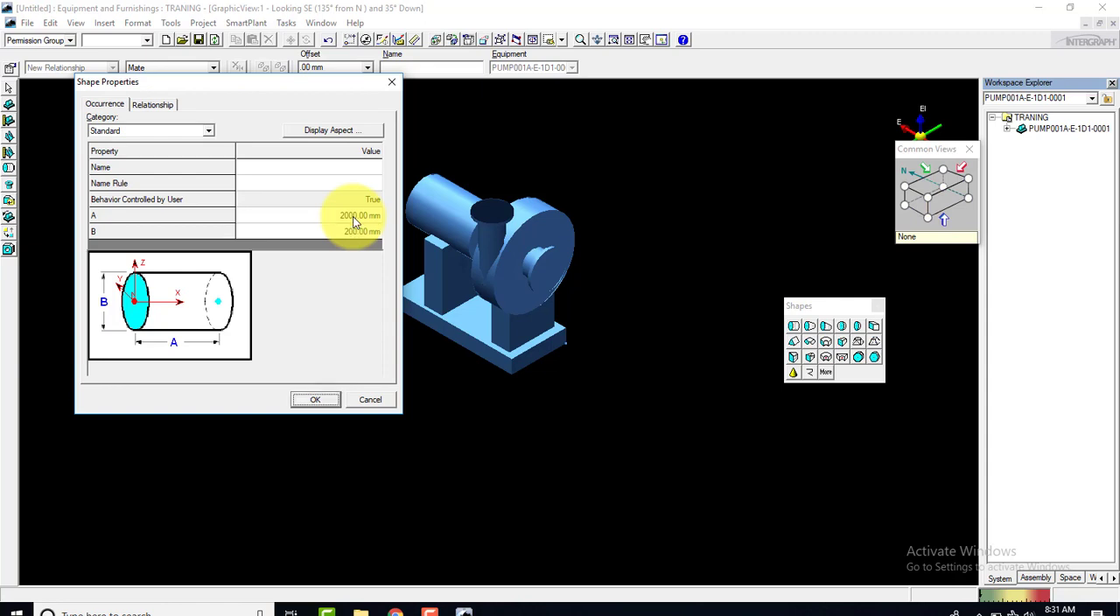
pyautogui.click(314, 400)
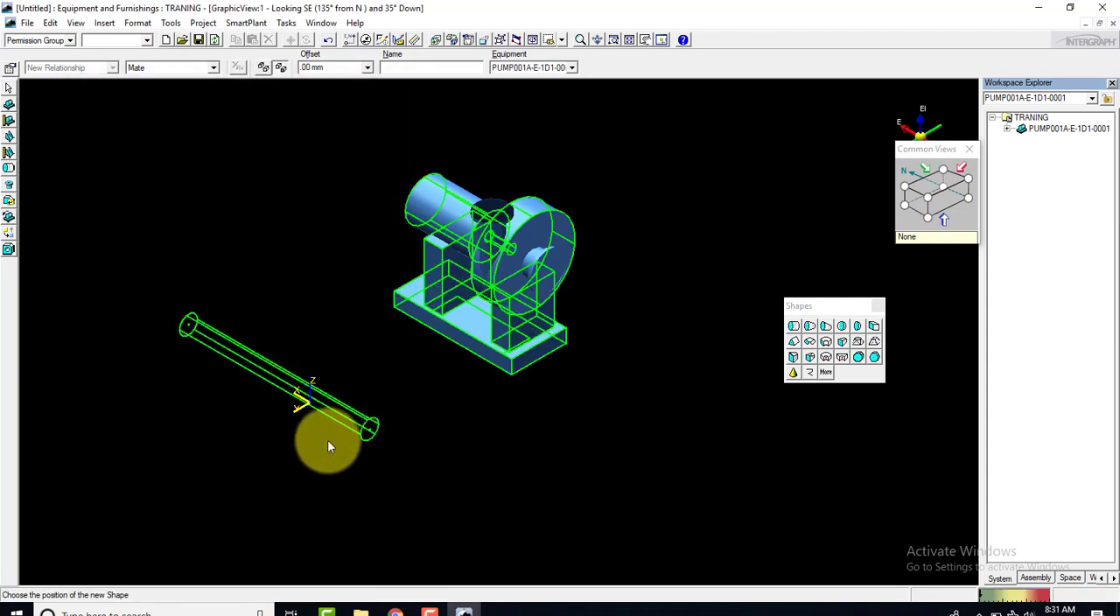
pyautogui.click(329, 446)
pyautogui.scroll(2, 334, 423)
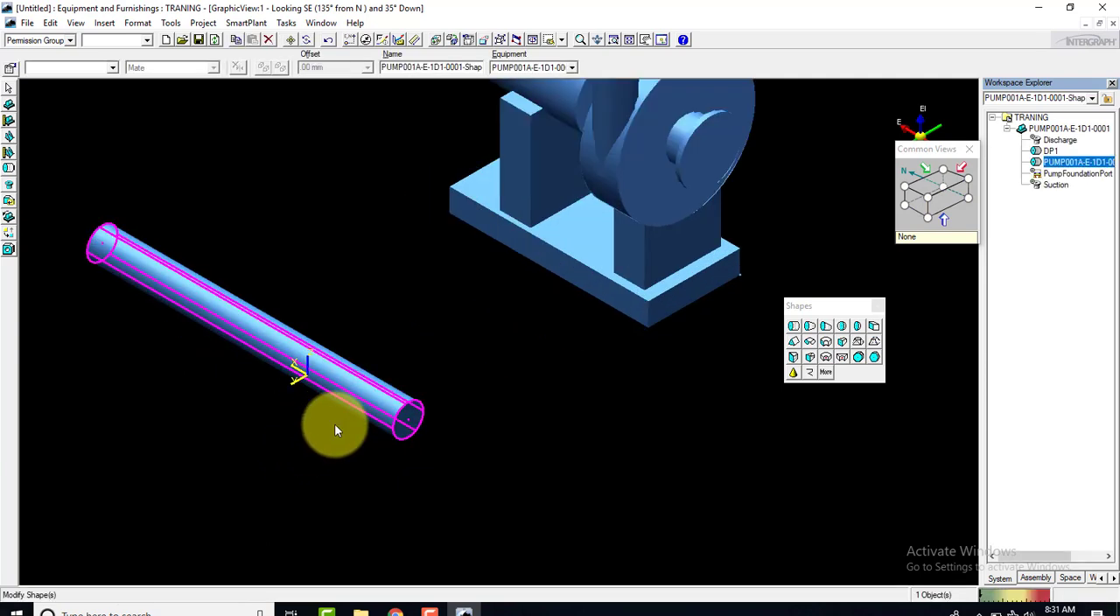
pyautogui.scroll(3, 439, 398)
pyautogui.scroll(-5, 439, 398)
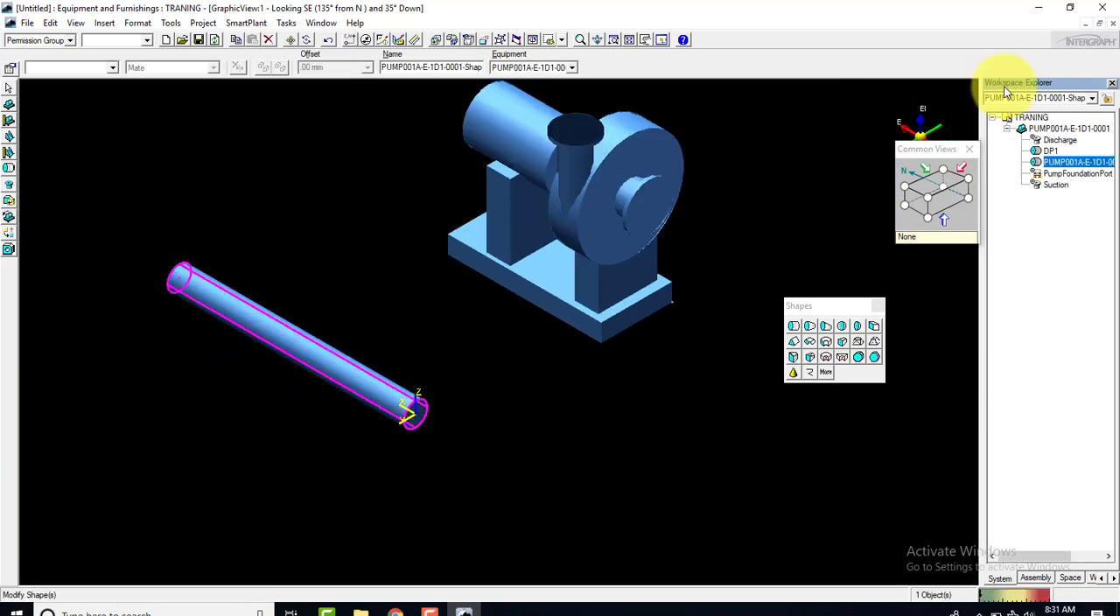
# Close the untitled modelling session
pyautogui.click(1114, 6)
pyautogui.click(568, 354)
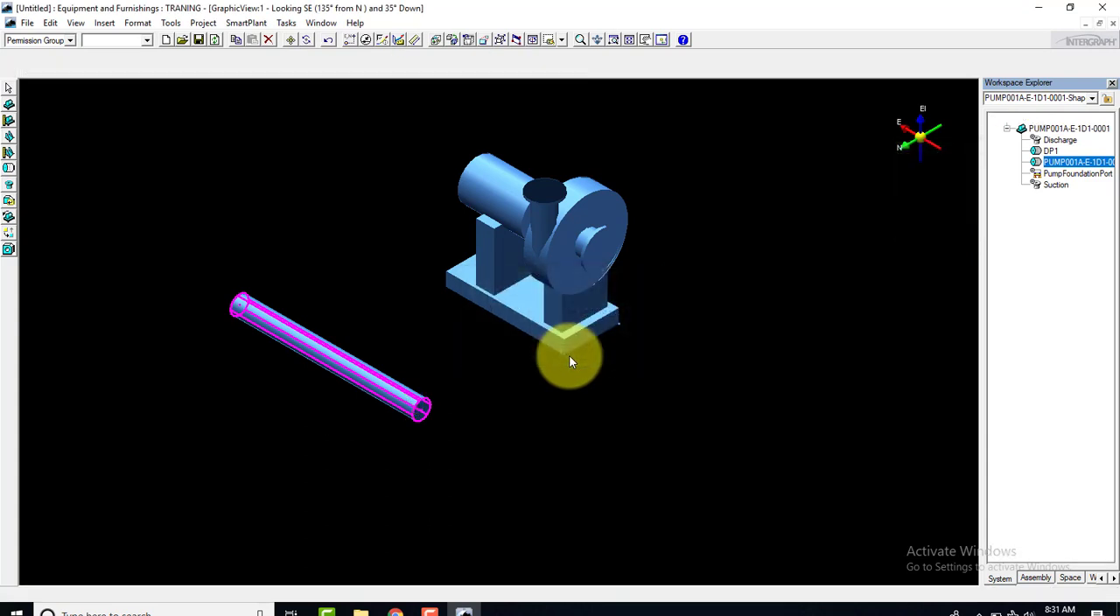